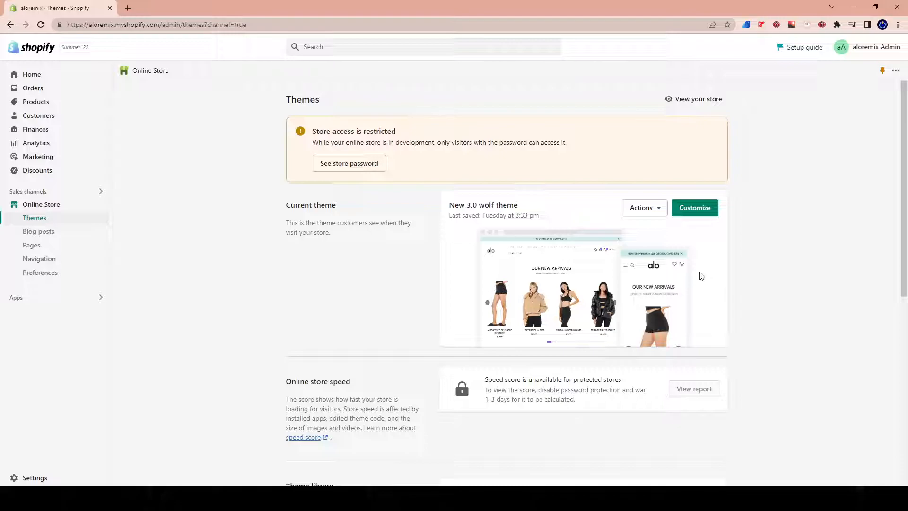
Open the theme editor for the New 3.0 wolf theme and look over its home page preview.
{"action": "left_click", "coordinate": [695, 210]}
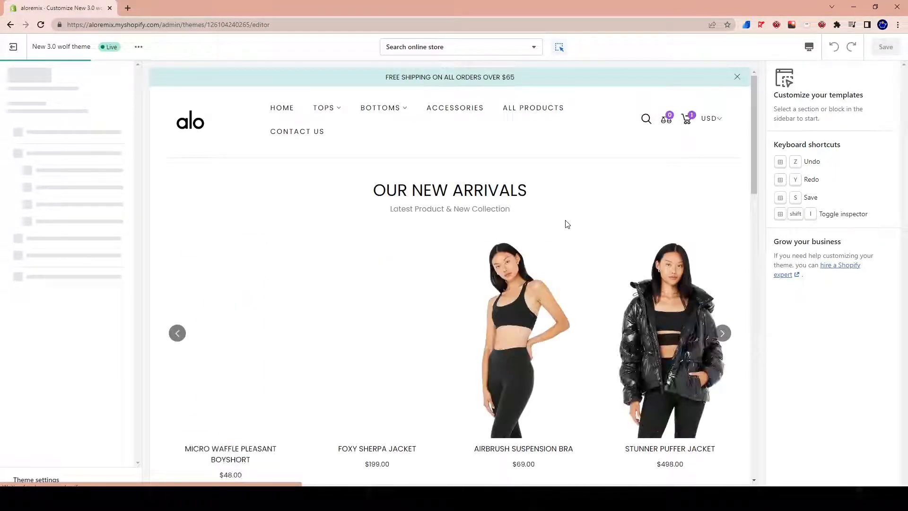
{"action": "scroll", "coordinate": [426, 338], "scroll_direction": "down", "scroll_amount": 15}
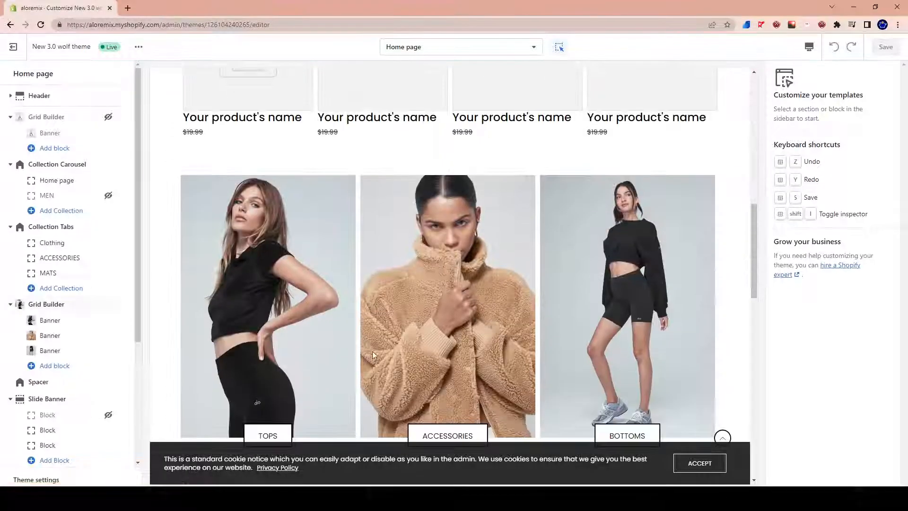
{"action": "scroll", "coordinate": [379, 355], "scroll_direction": "down", "scroll_amount": 5}
{"action": "scroll", "coordinate": [414, 341], "scroll_direction": "up", "scroll_amount": 20}
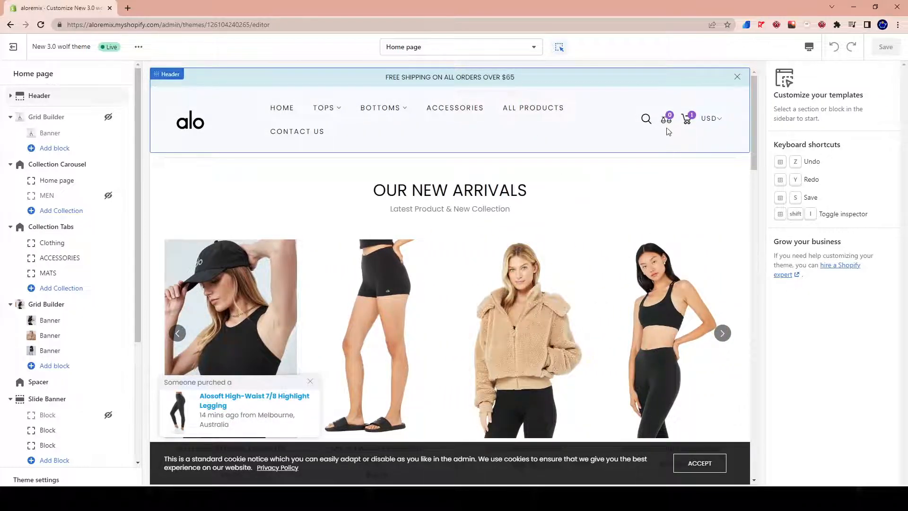
Remove the Delight Bralette from the cart drawer in the preview and close the drawer.
{"action": "left_click", "coordinate": [686, 120]}
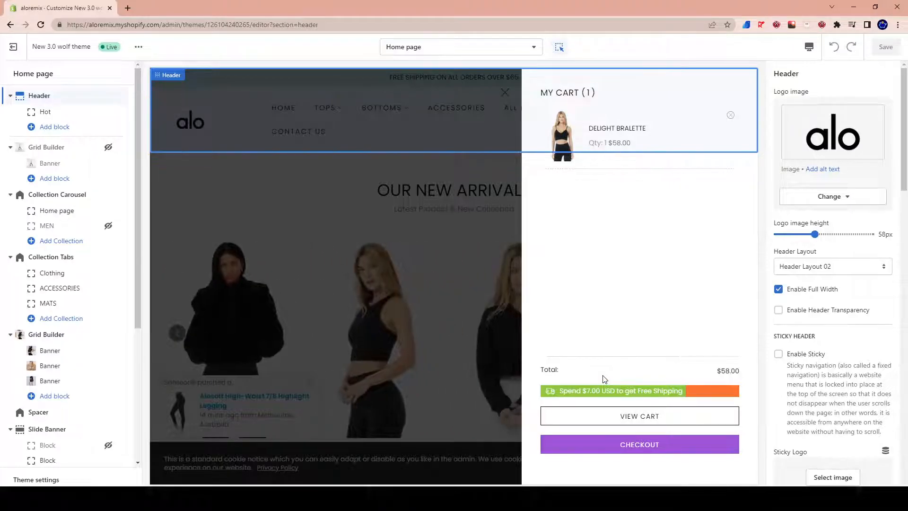
{"action": "left_click", "coordinate": [731, 115]}
{"action": "left_click", "coordinate": [331, 269]}
{"action": "scroll", "coordinate": [369, 284], "scroll_direction": "down", "scroll_amount": 3}
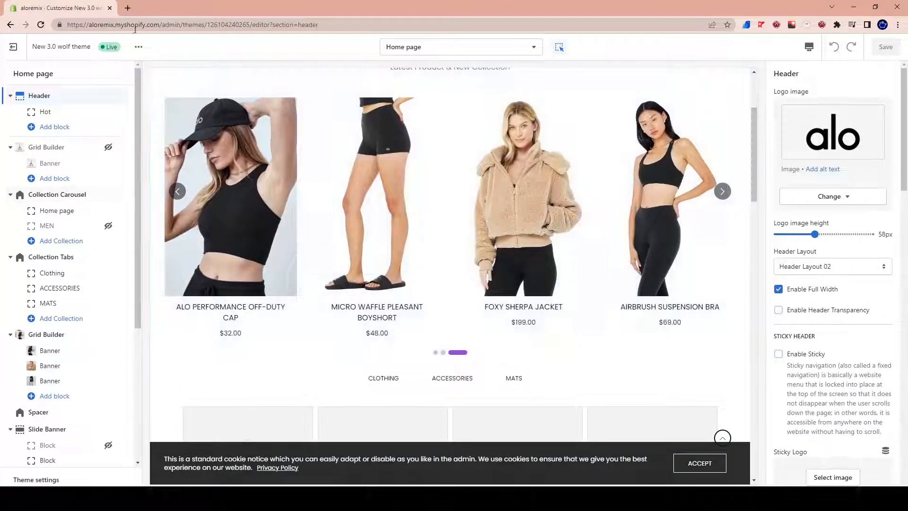
View the live storefront and add the Micro Waffle Pleasant Boyshort from the new arrivals to the cart.
{"action": "left_click", "coordinate": [139, 47]}
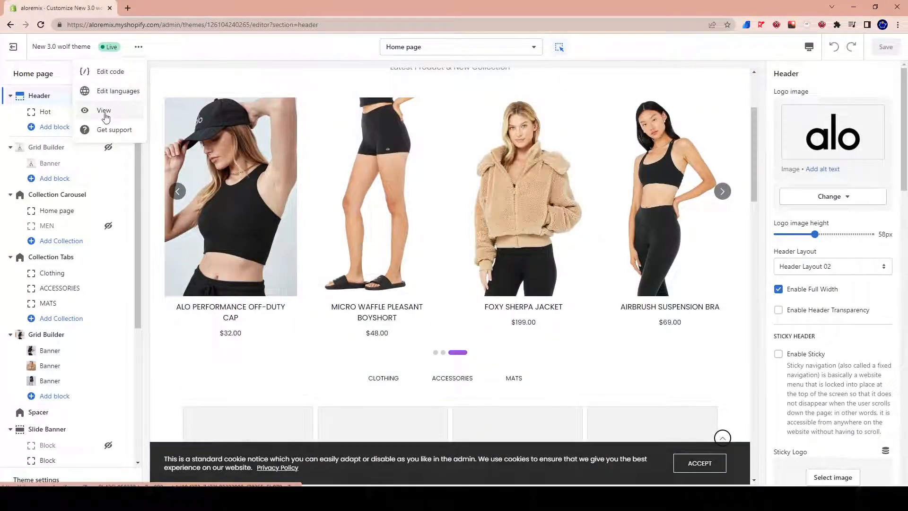
{"action": "left_click", "coordinate": [104, 111]}
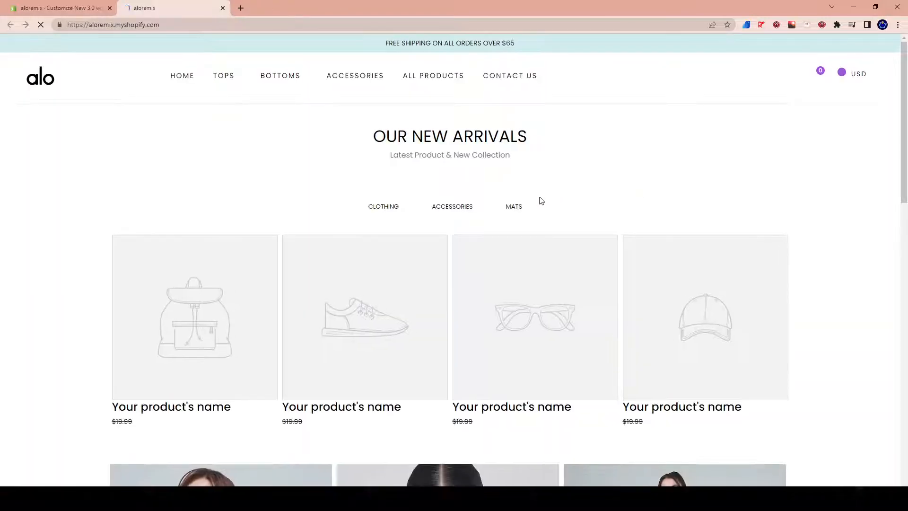
{"action": "scroll", "coordinate": [517, 203], "scroll_direction": "down", "scroll_amount": 5}
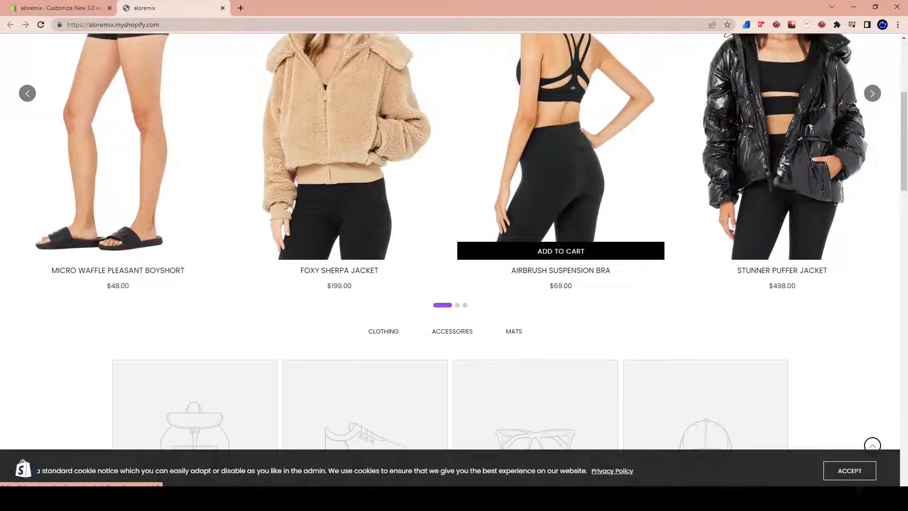
{"action": "scroll", "coordinate": [223, 227], "scroll_direction": "up", "scroll_amount": 3}
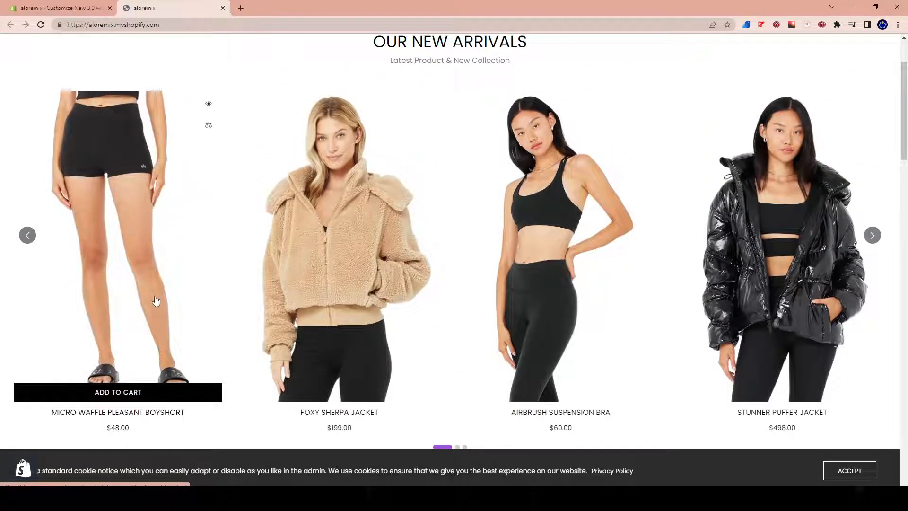
{"action": "left_click", "coordinate": [123, 390]}
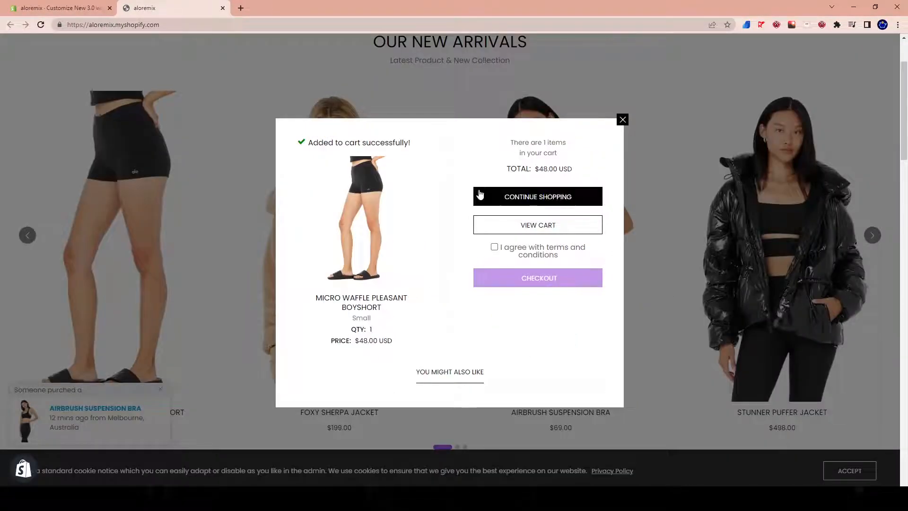
Check the free shipping progress bar on the cart page and return to the storefront home page.
{"action": "left_click", "coordinate": [530, 225]}
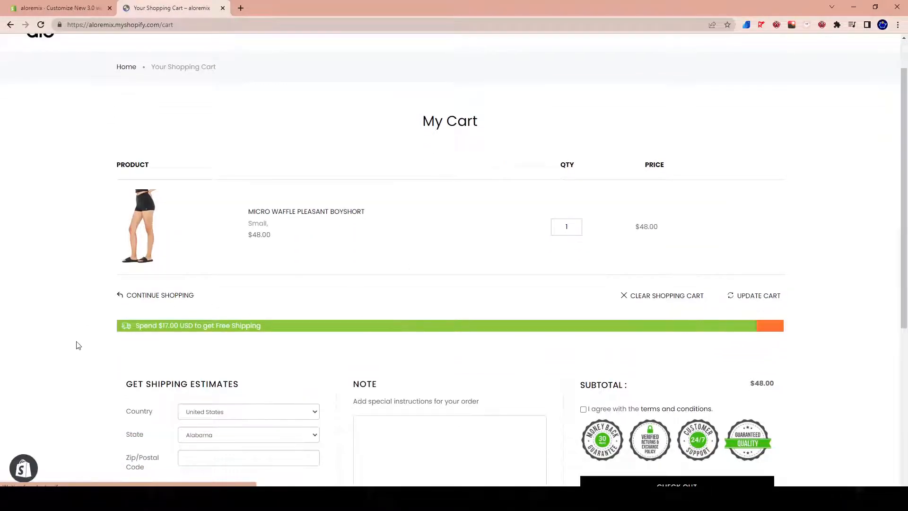
{"action": "left_click_drag", "start_coordinate": [137, 326], "coordinate": [286, 324]}
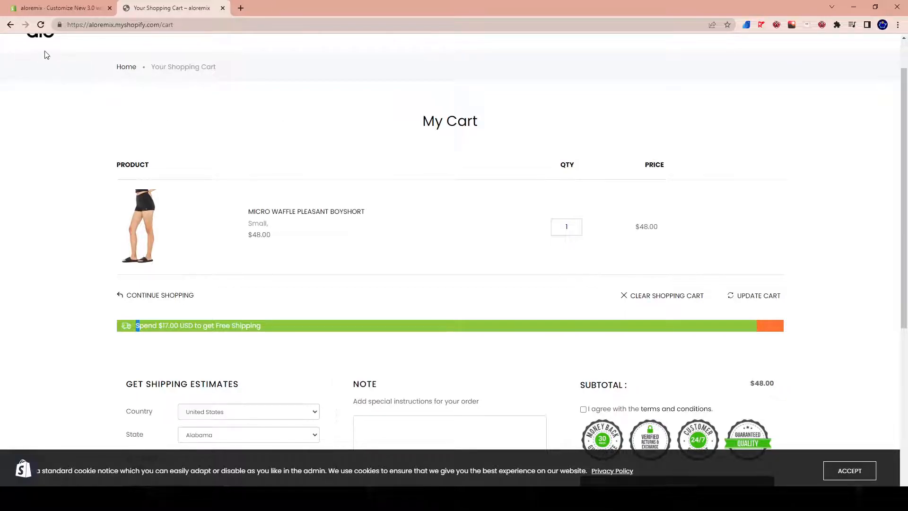
{"action": "scroll", "coordinate": [42, 56], "scroll_direction": "up", "scroll_amount": 1}
{"action": "left_click", "coordinate": [39, 86]}
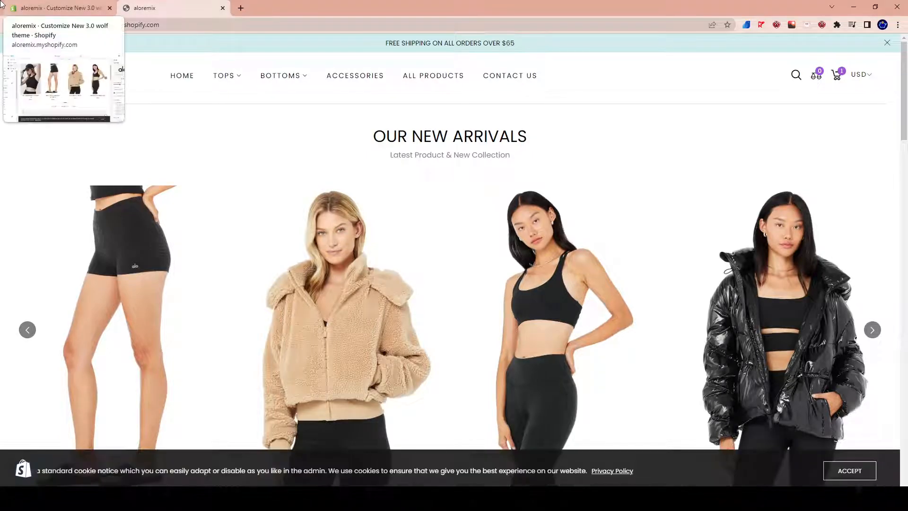
Examine the Our New Arrivals product carousel on the home page, paging through its slides.
{"action": "scroll", "coordinate": [544, 254], "scroll_direction": "down", "scroll_amount": 4}
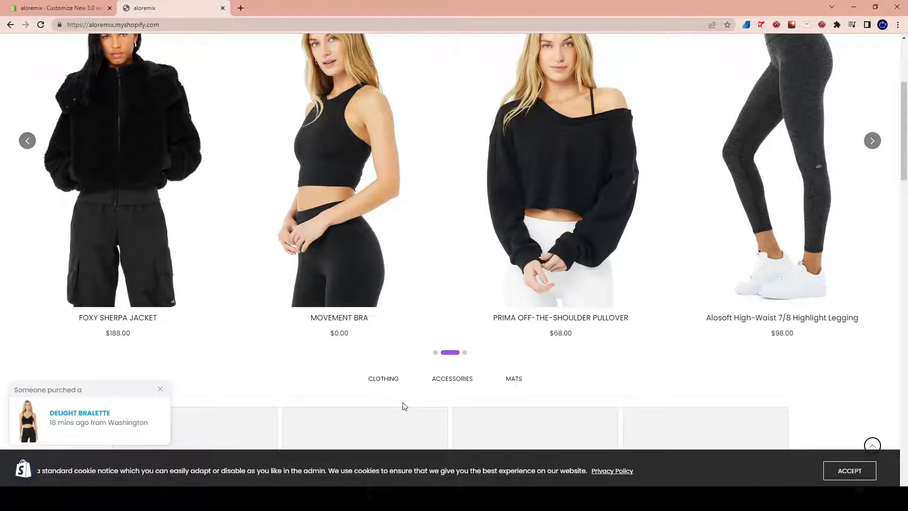
{"action": "scroll", "coordinate": [404, 406], "scroll_direction": "up", "scroll_amount": 1}
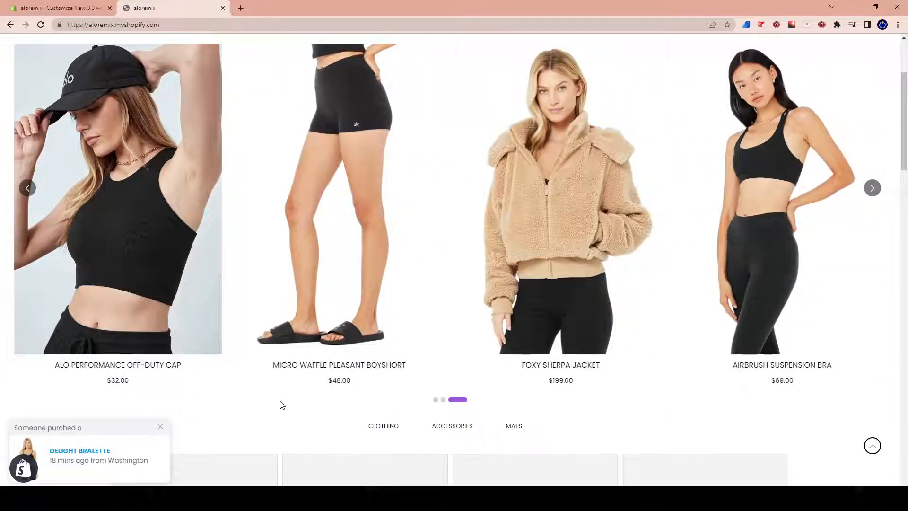
{"action": "scroll", "coordinate": [256, 409], "scroll_direction": "up", "scroll_amount": 3}
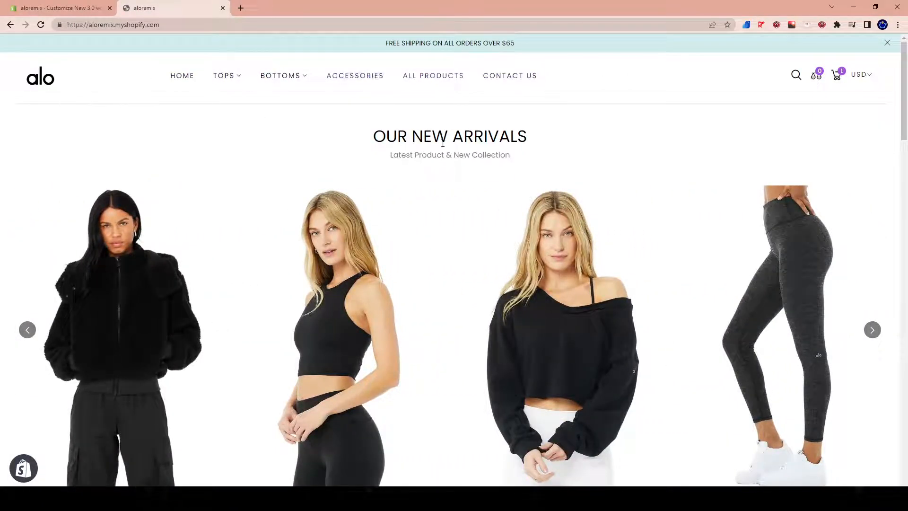
{"action": "scroll", "coordinate": [330, 131], "scroll_direction": "down", "scroll_amount": 2}
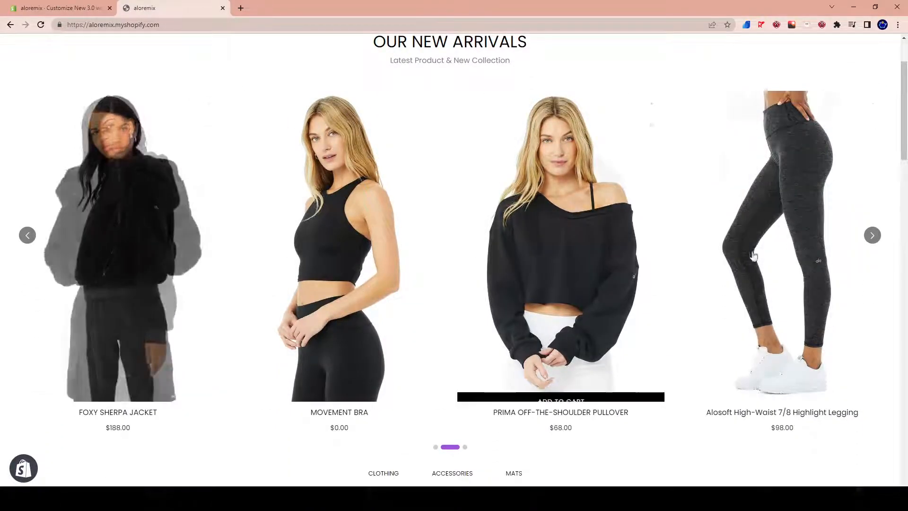
{"action": "left_click", "coordinate": [871, 238]}
{"action": "left_click", "coordinate": [871, 239]}
{"action": "left_click", "coordinate": [871, 239]}
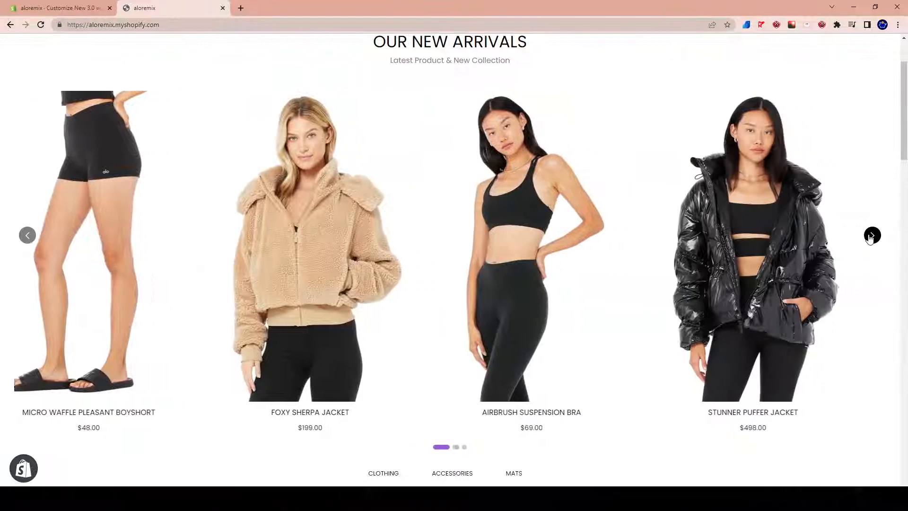
{"action": "scroll", "coordinate": [201, 121], "scroll_direction": "down", "scroll_amount": 4}
{"action": "scroll", "coordinate": [201, 122], "scroll_direction": "up", "scroll_amount": 4}
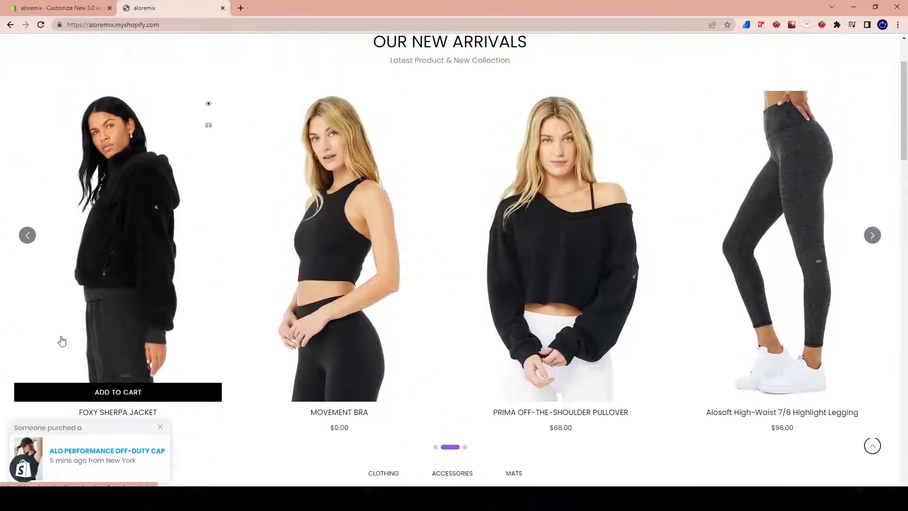
{"action": "scroll", "coordinate": [563, 241], "scroll_direction": "down", "scroll_amount": 1}
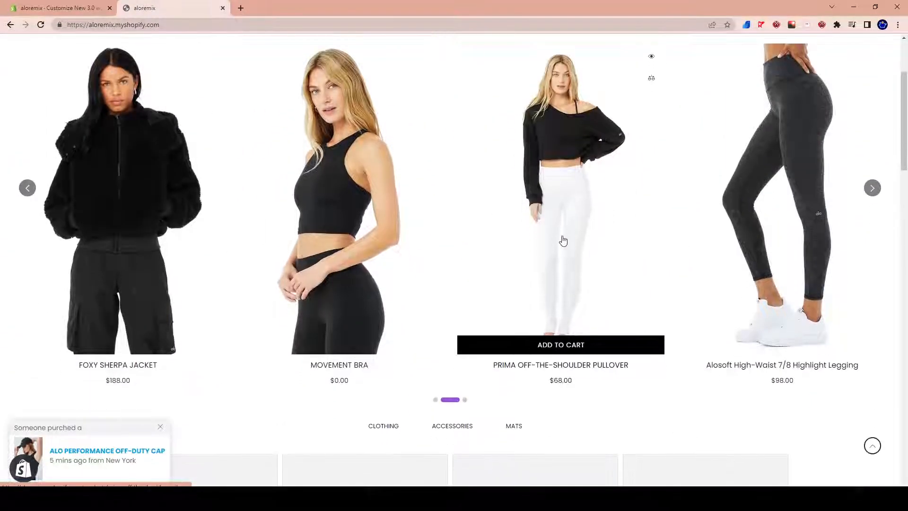
Examine the collection tabs below the carousel, switching between Accessories, Mats and Clothing.
{"action": "scroll", "coordinate": [563, 240], "scroll_direction": "down", "scroll_amount": 7}
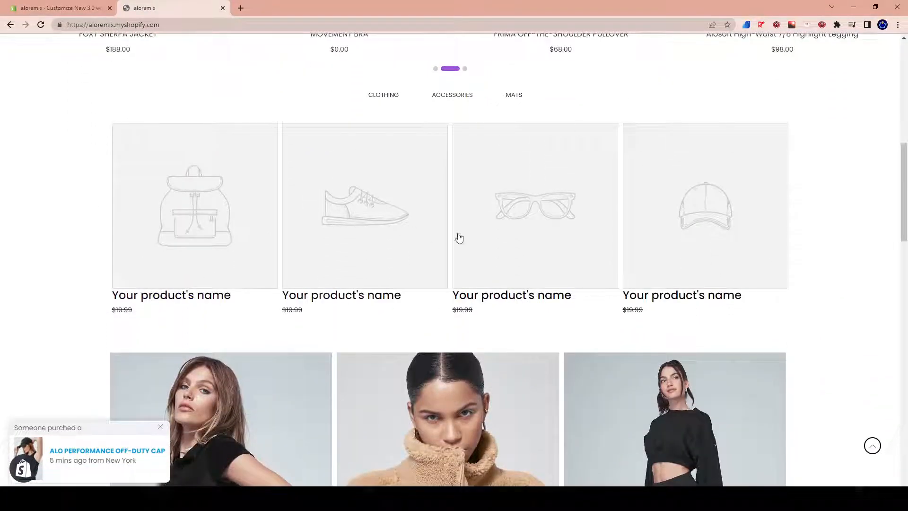
{"action": "scroll", "coordinate": [426, 235], "scroll_direction": "down", "scroll_amount": 2}
{"action": "scroll", "coordinate": [685, 178], "scroll_direction": "up", "scroll_amount": 2}
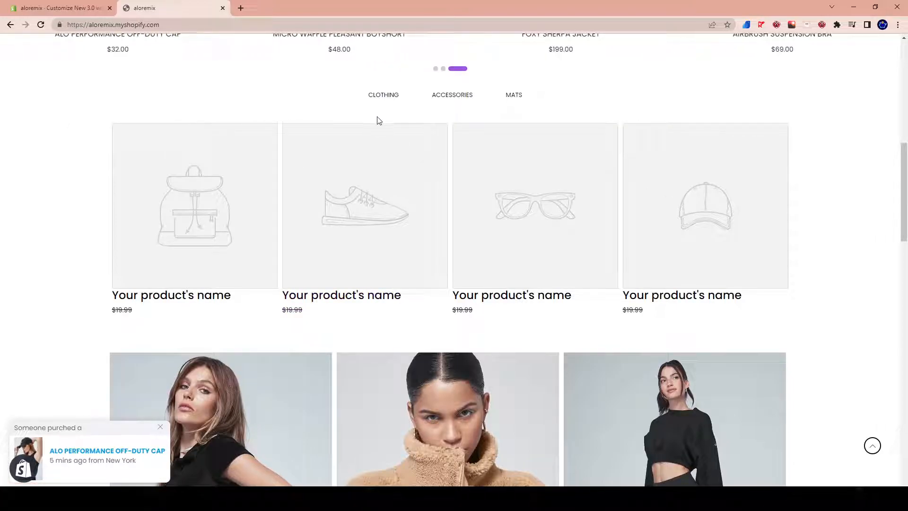
{"action": "left_click", "coordinate": [453, 96]}
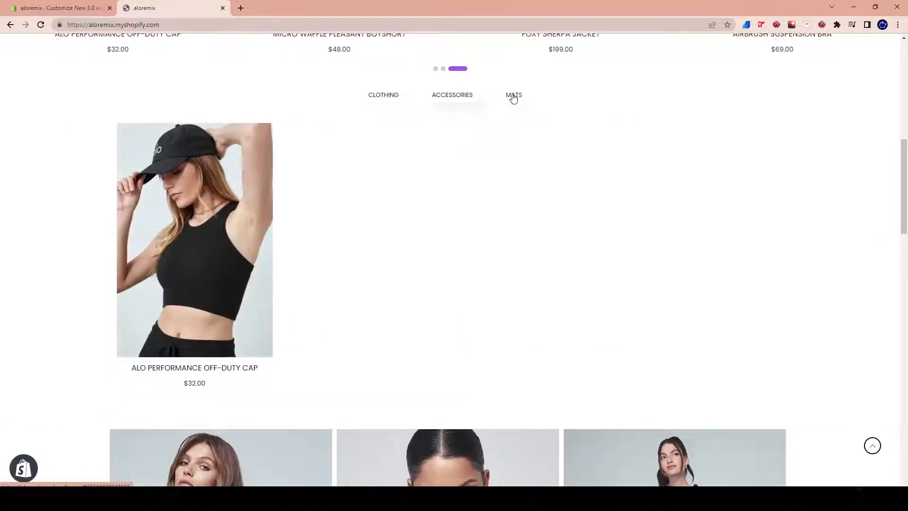
{"action": "left_click", "coordinate": [514, 97]}
{"action": "left_click", "coordinate": [384, 97]}
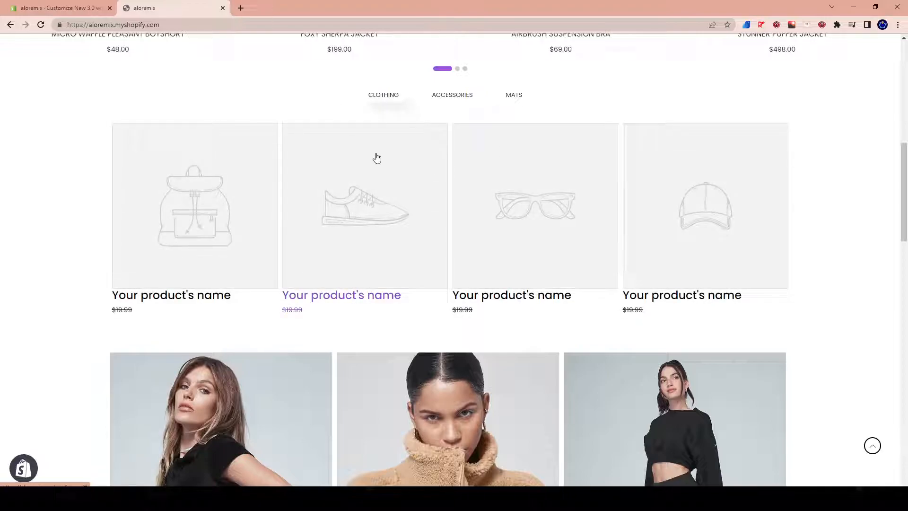
Examine the banner grid with the Tops, Accessories and Bottoms images below the collection tabs.
{"action": "scroll", "coordinate": [372, 159], "scroll_direction": "down", "scroll_amount": 3}
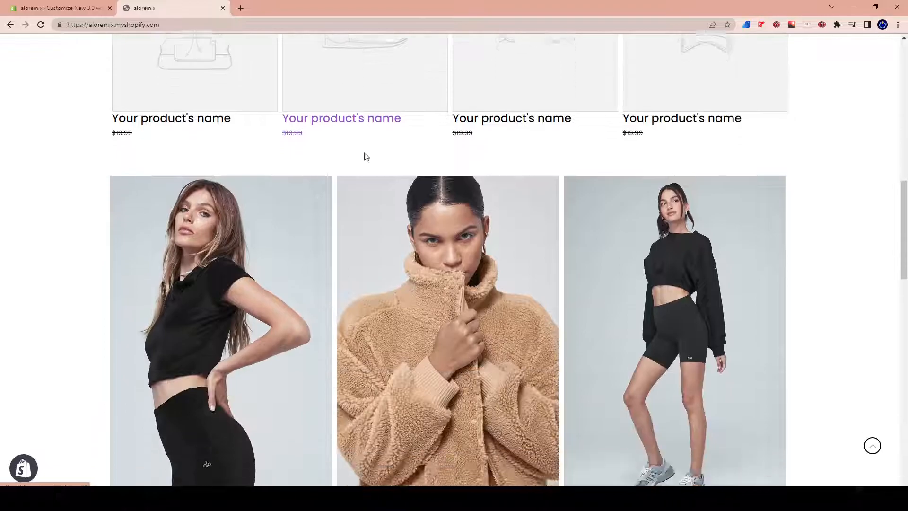
{"action": "scroll", "coordinate": [362, 154], "scroll_direction": "down", "scroll_amount": 2}
{"action": "scroll", "coordinate": [331, 144], "scroll_direction": "up", "scroll_amount": 1}
{"action": "scroll", "coordinate": [330, 144], "scroll_direction": "up", "scroll_amount": 3}
{"action": "scroll", "coordinate": [365, 148], "scroll_direction": "down", "scroll_amount": 3}
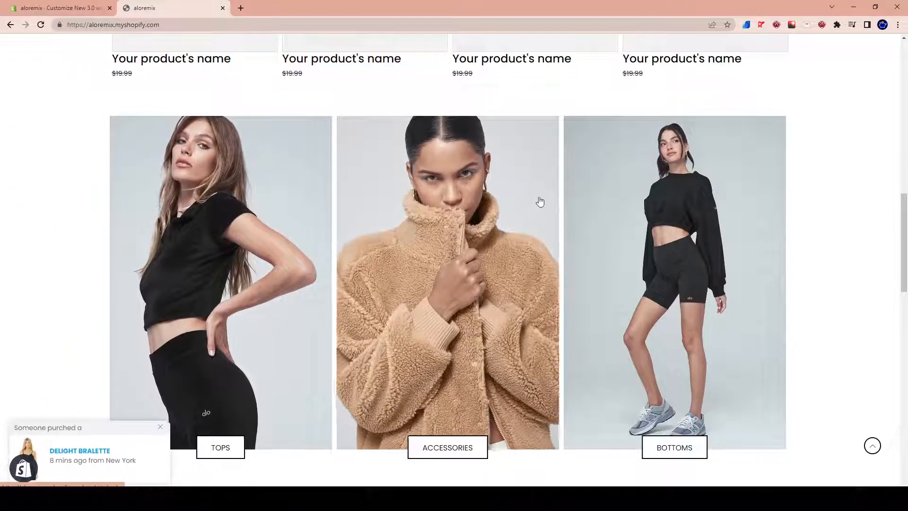
{"action": "scroll", "coordinate": [193, 148], "scroll_direction": "down", "scroll_amount": 2}
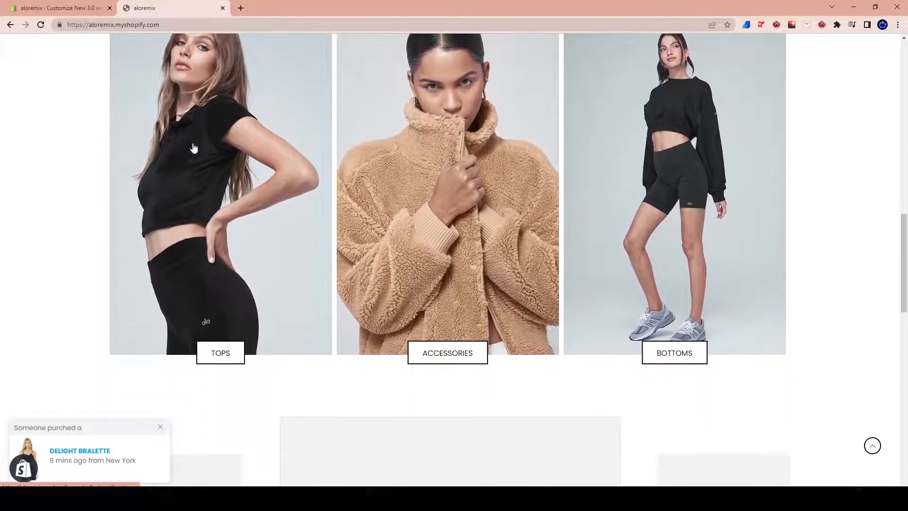
{"action": "scroll", "coordinate": [193, 148], "scroll_direction": "up", "scroll_amount": 1}
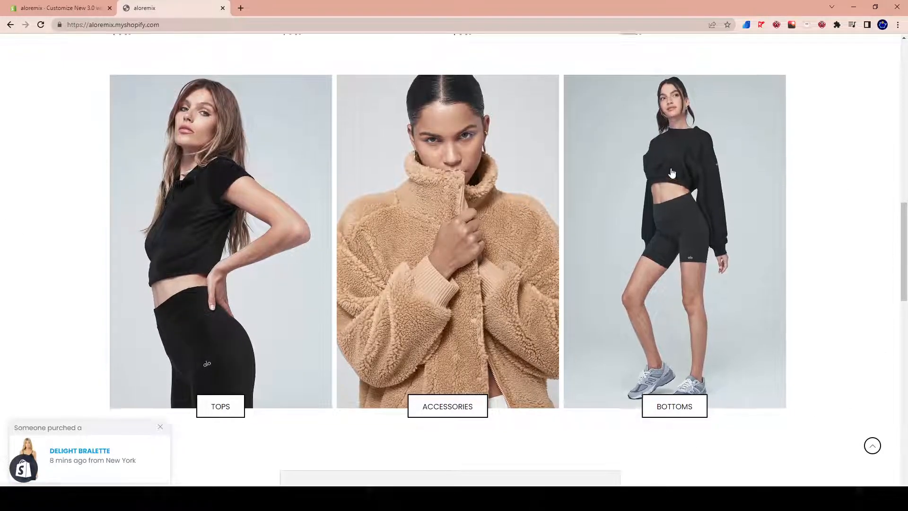
{"action": "scroll", "coordinate": [663, 213], "scroll_direction": "up", "scroll_amount": 2}
{"action": "scroll", "coordinate": [680, 192], "scroll_direction": "down", "scroll_amount": 2}
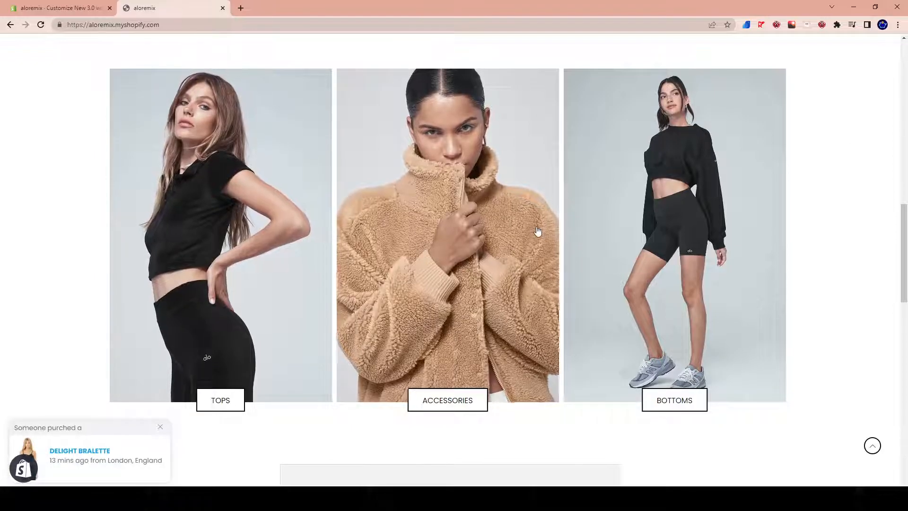
{"action": "scroll", "coordinate": [902, 196], "scroll_direction": "down", "scroll_amount": 1}
Look over the remaining home page sections, including the Order Now slide banner, Latest News posts and service guarantees.
{"action": "scroll", "coordinate": [793, 196], "scroll_direction": "down", "scroll_amount": 9}
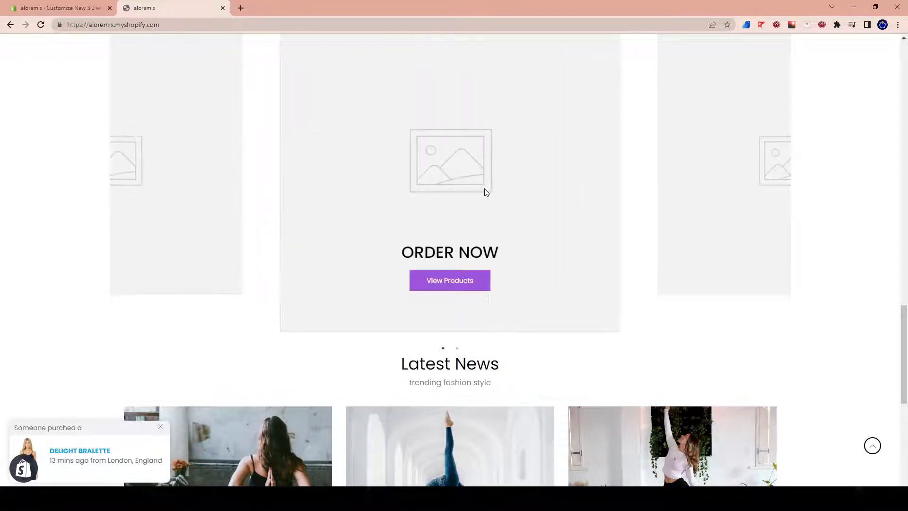
{"action": "scroll", "coordinate": [485, 186], "scroll_direction": "down", "scroll_amount": 3}
{"action": "scroll", "coordinate": [460, 211], "scroll_direction": "down", "scroll_amount": 3}
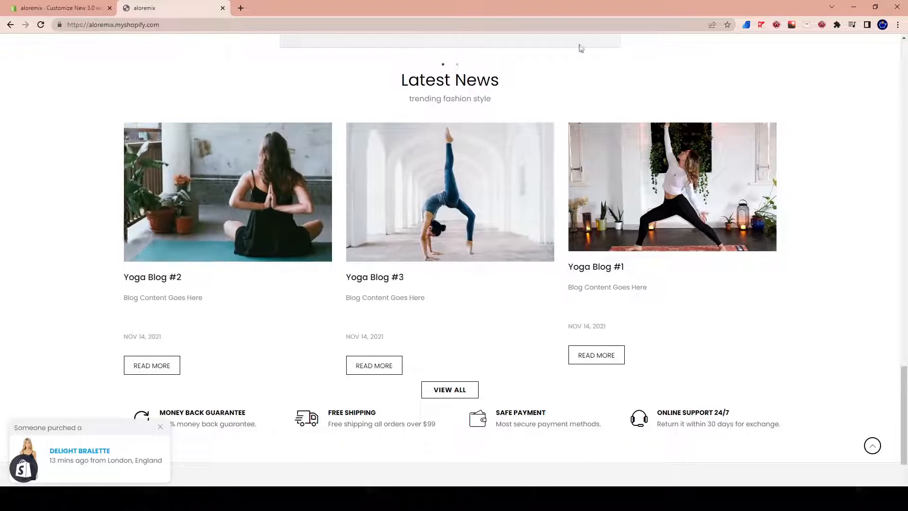
{"action": "scroll", "coordinate": [475, 163], "scroll_direction": "down", "scroll_amount": 2}
{"action": "scroll", "coordinate": [288, 132], "scroll_direction": "up", "scroll_amount": 15}
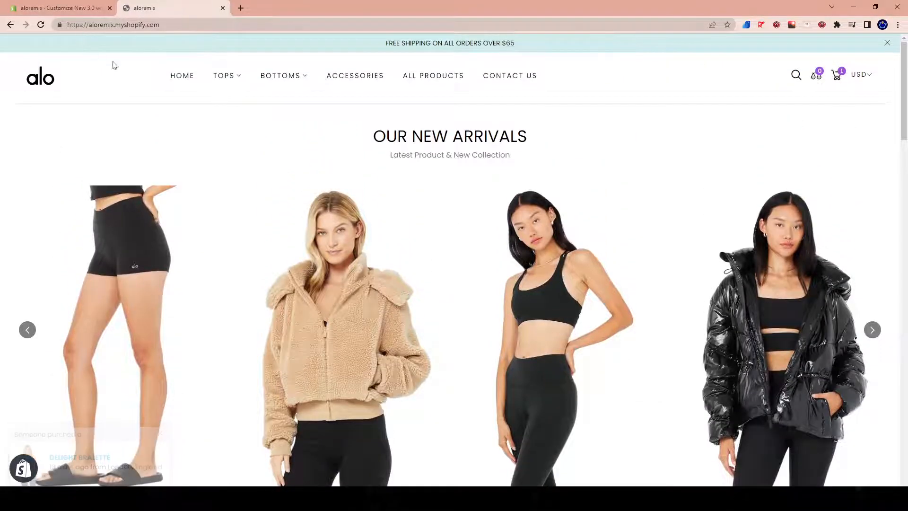
Switch back to the theme editor and select the Collection Tabs section of the home page for editing.
{"action": "left_click", "coordinate": [53, 7]}
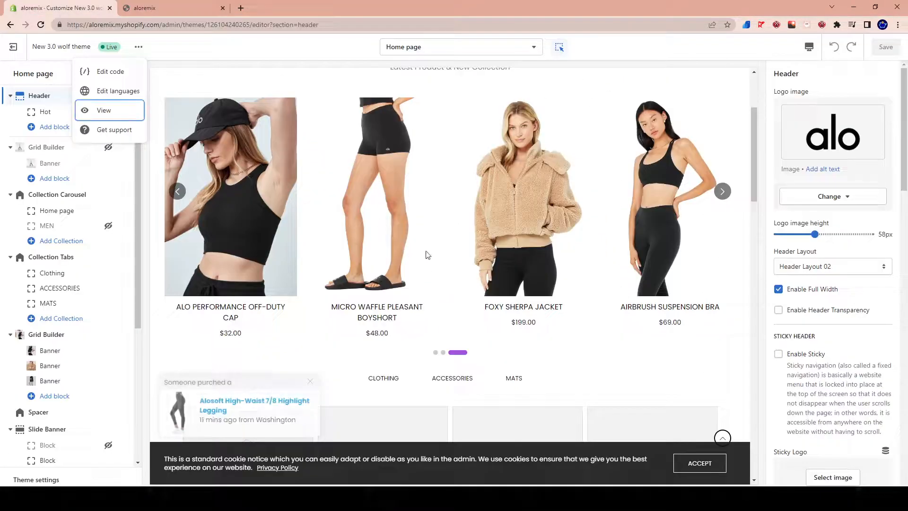
{"action": "scroll", "coordinate": [379, 211], "scroll_direction": "down", "scroll_amount": 3}
{"action": "left_click", "coordinate": [711, 467]}
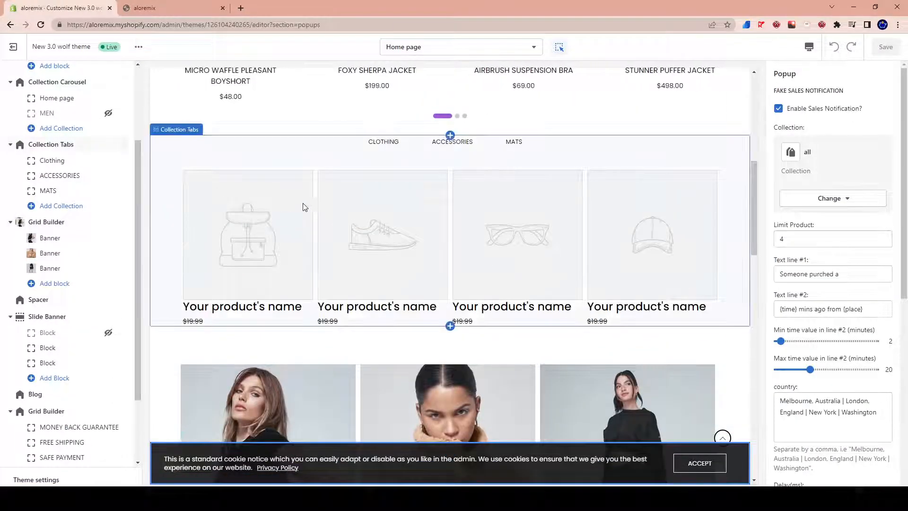
{"action": "left_click", "coordinate": [291, 167]}
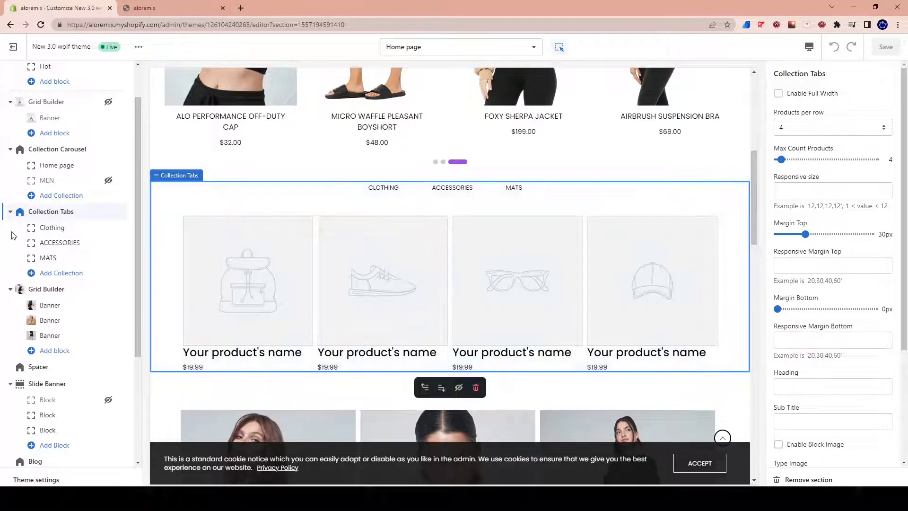
Check the three Collection Tabs blocks and assign the Tops collection to the Clothing block.
{"action": "scroll", "coordinate": [541, 233], "scroll_direction": "down", "scroll_amount": 1}
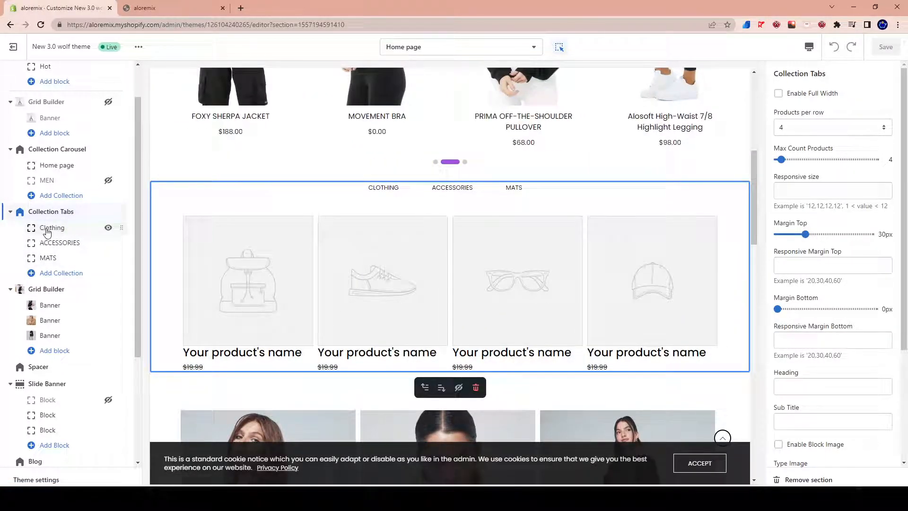
{"action": "left_click", "coordinate": [47, 230]}
{"action": "left_click", "coordinate": [45, 243]}
{"action": "left_click", "coordinate": [38, 259]}
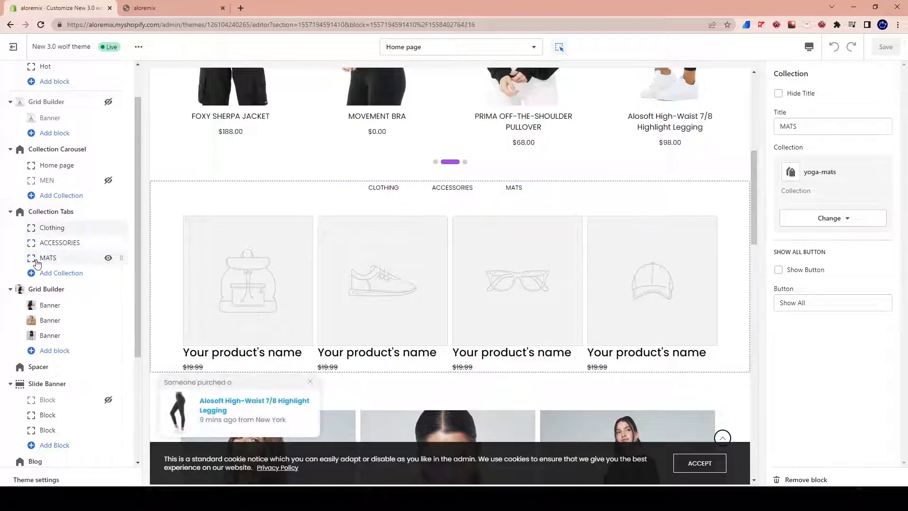
{"action": "left_click", "coordinate": [38, 230]}
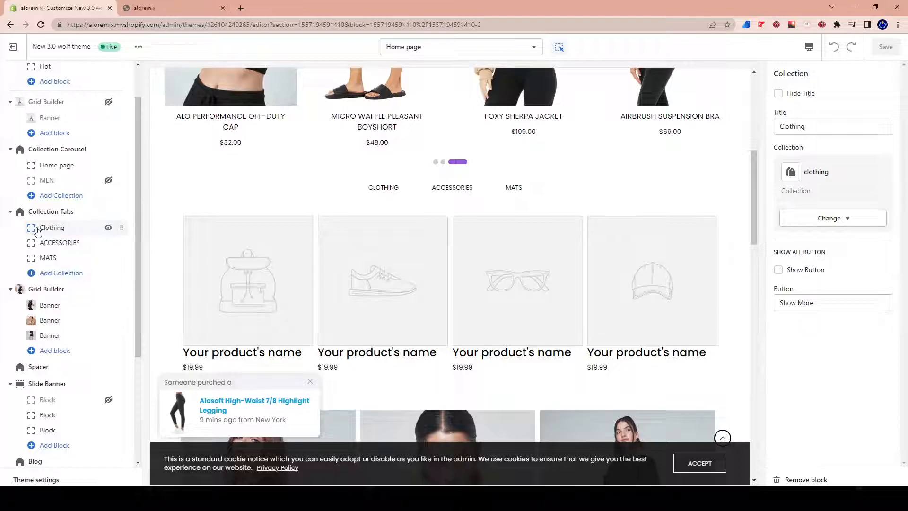
{"action": "left_click", "coordinate": [827, 222]}
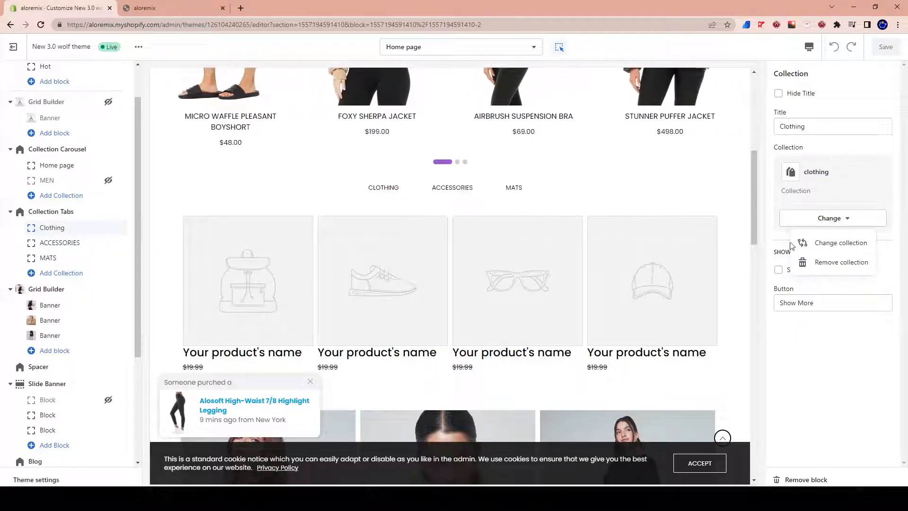
{"action": "left_click", "coordinate": [826, 242]}
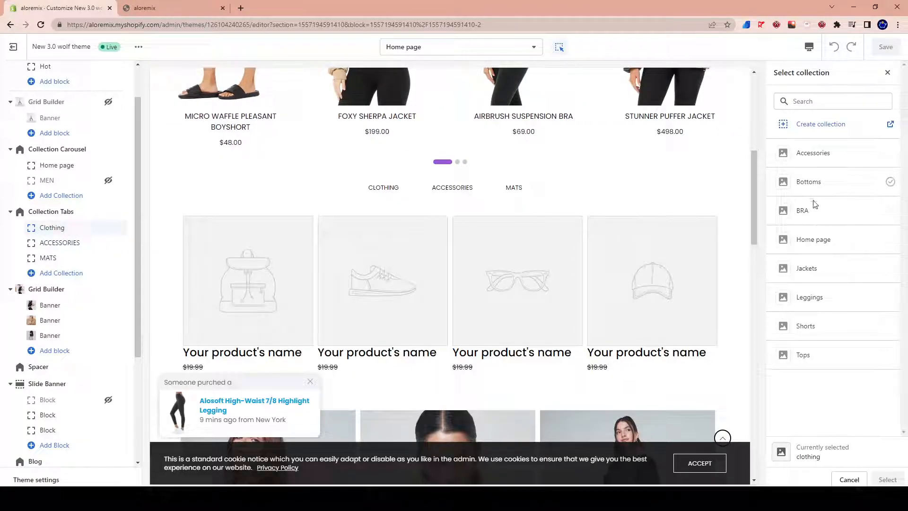
{"action": "left_click", "coordinate": [800, 363]}
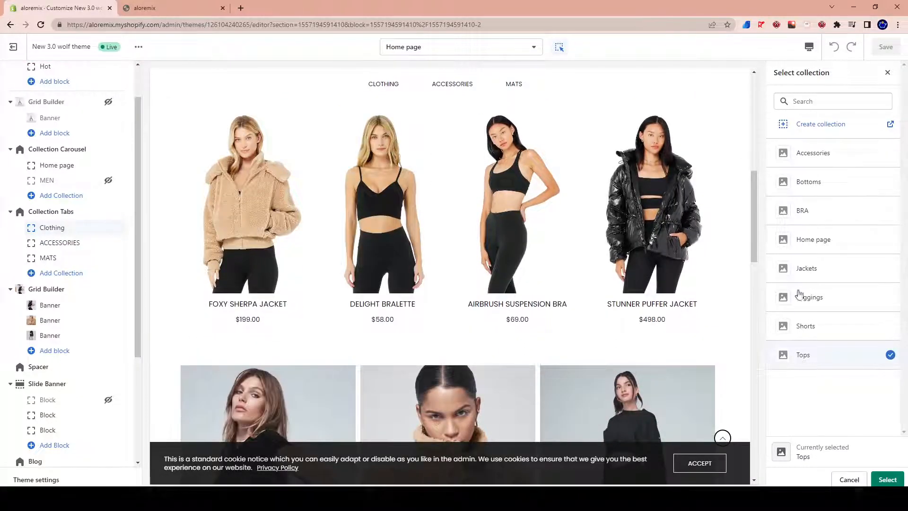
{"action": "scroll", "coordinate": [240, 230], "scroll_direction": "up", "scroll_amount": 2}
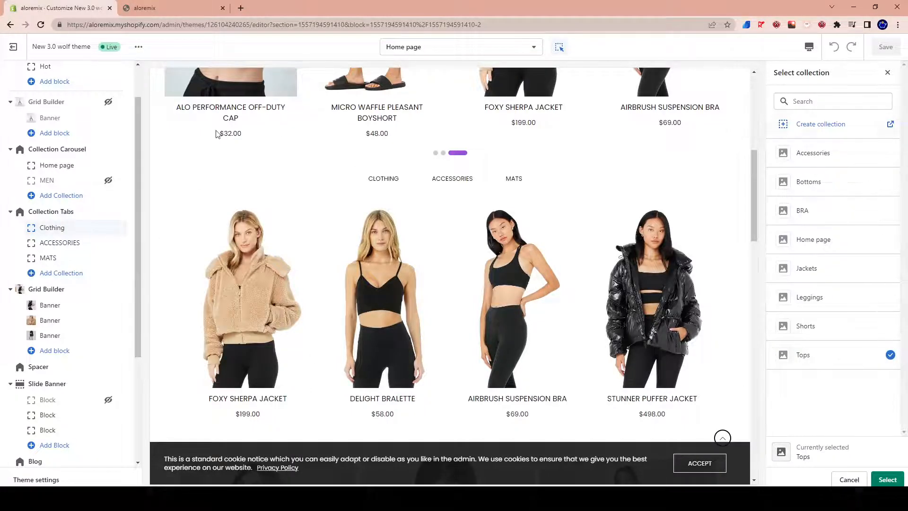
{"action": "left_click", "coordinate": [888, 479]}
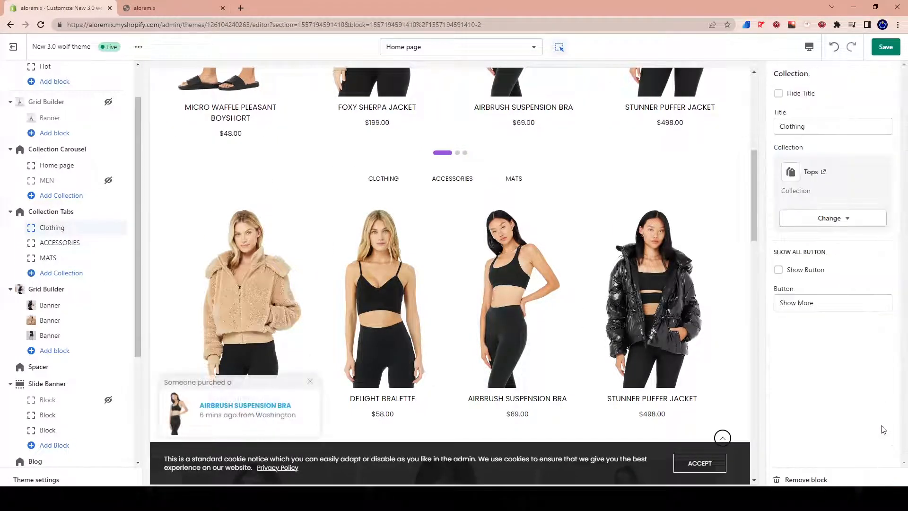
Retitle the Clothing block as Tops and save the theme changes.
{"action": "left_click_drag", "start_coordinate": [827, 130], "coordinate": [784, 127]}
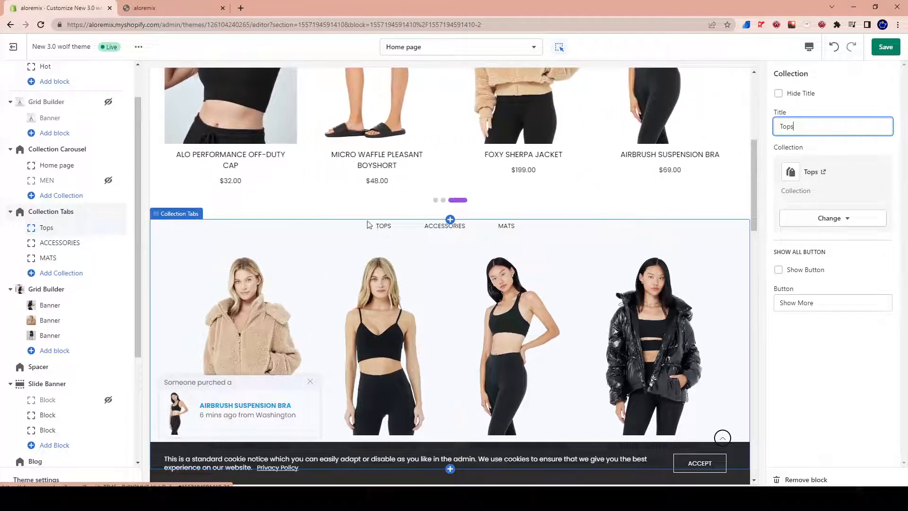
{"action": "left_click", "coordinate": [887, 47]}
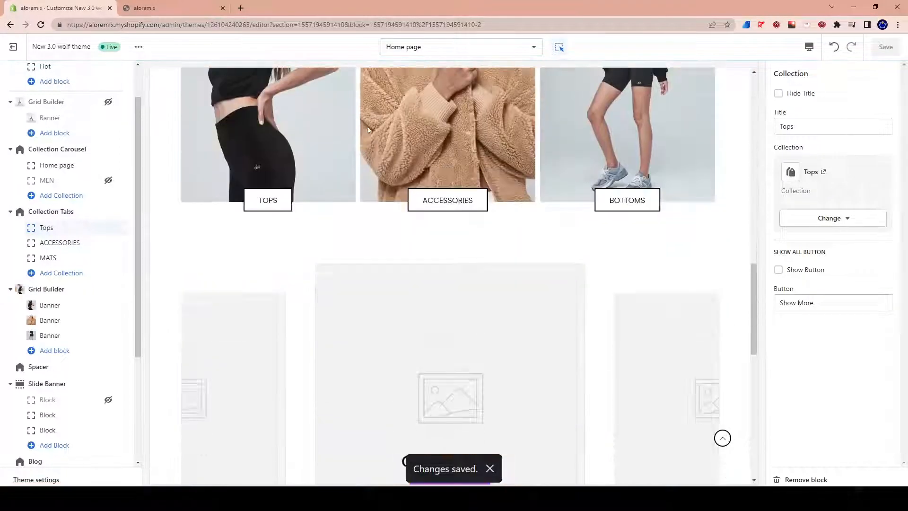
Open wolfofshopify.com in a new browser tab and view its Wolf of Shopify 3.0 theme package page.
{"action": "left_click", "coordinate": [241, 8]}
{"action": "type", "text": "wolfofshopify.com"}
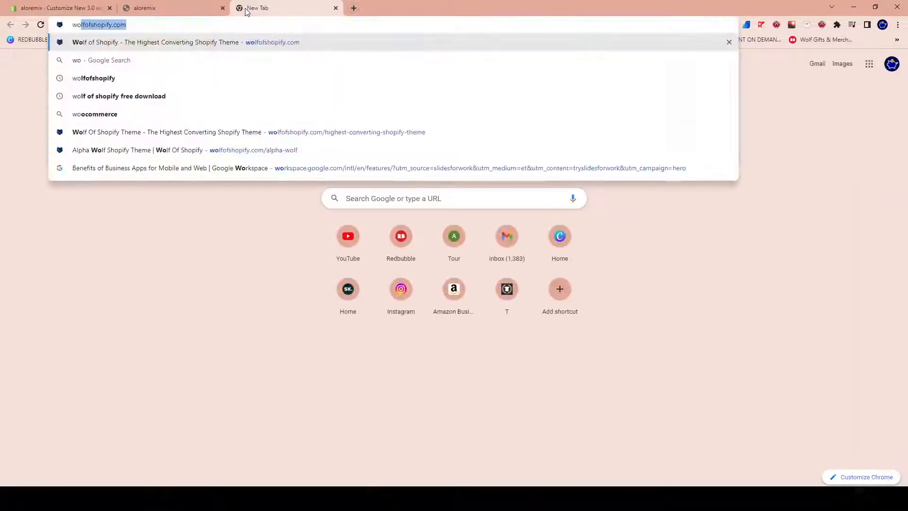
{"action": "key", "text": "Return"}
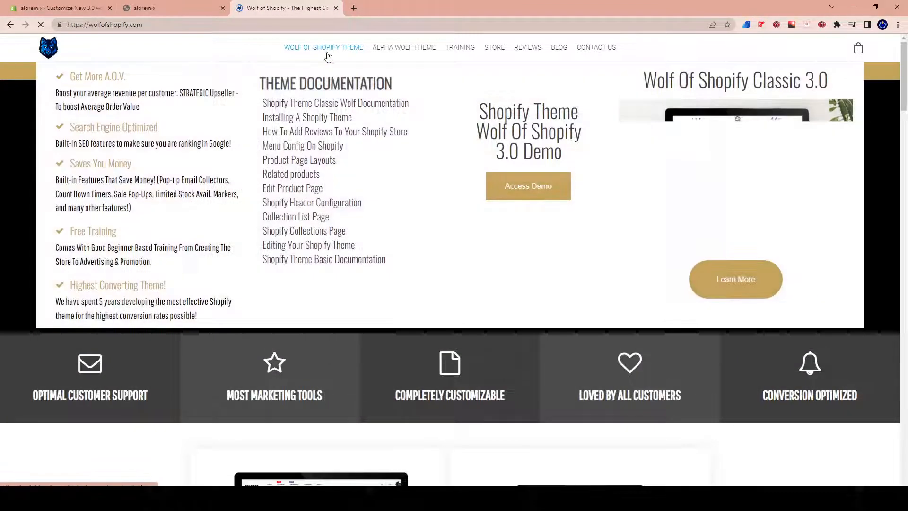
{"action": "left_click", "coordinate": [324, 42]}
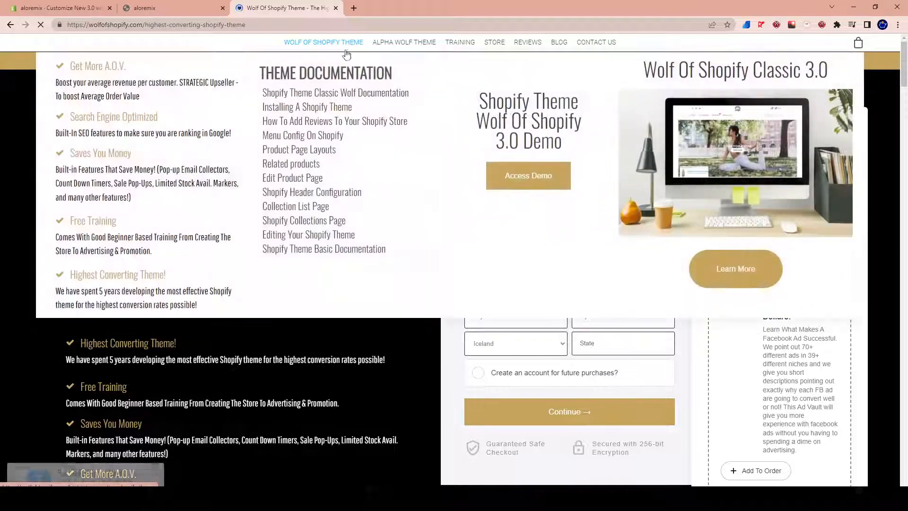
{"action": "scroll", "coordinate": [167, 356], "scroll_direction": "down", "scroll_amount": 1}
{"action": "scroll", "coordinate": [167, 356], "scroll_direction": "up", "scroll_amount": 1}
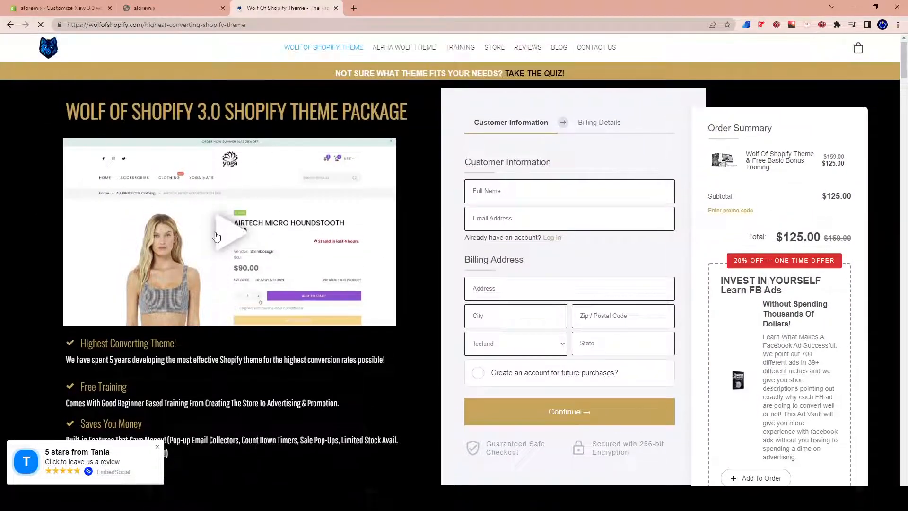
{"action": "mouse_move", "coordinate": [307, 53]}
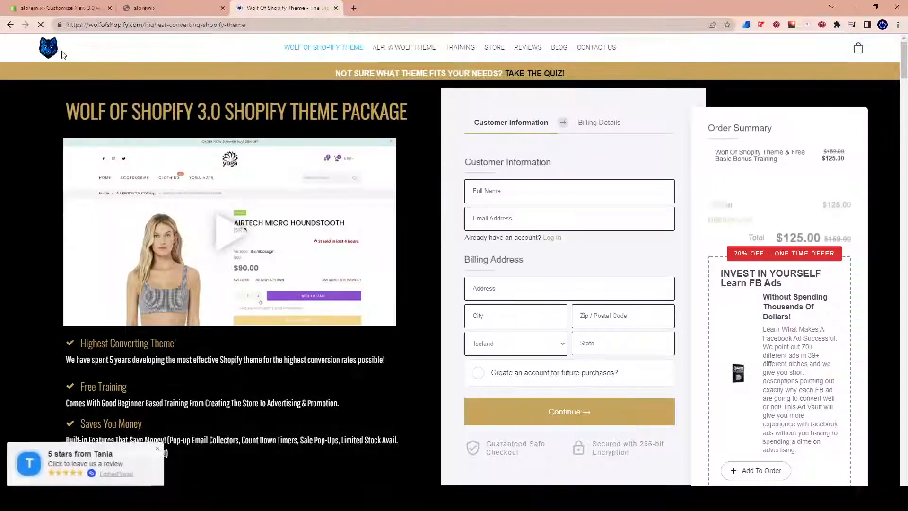
Return to the Wolf of Shopify home page and look over the Alpha Wolf and Wolf theme offers.
{"action": "left_click", "coordinate": [51, 49]}
{"action": "scroll", "coordinate": [409, 256], "scroll_direction": "down", "scroll_amount": 5}
{"action": "scroll", "coordinate": [435, 255], "scroll_direction": "up", "scroll_amount": 5}
{"action": "scroll", "coordinate": [632, 288], "scroll_direction": "down", "scroll_amount": 7}
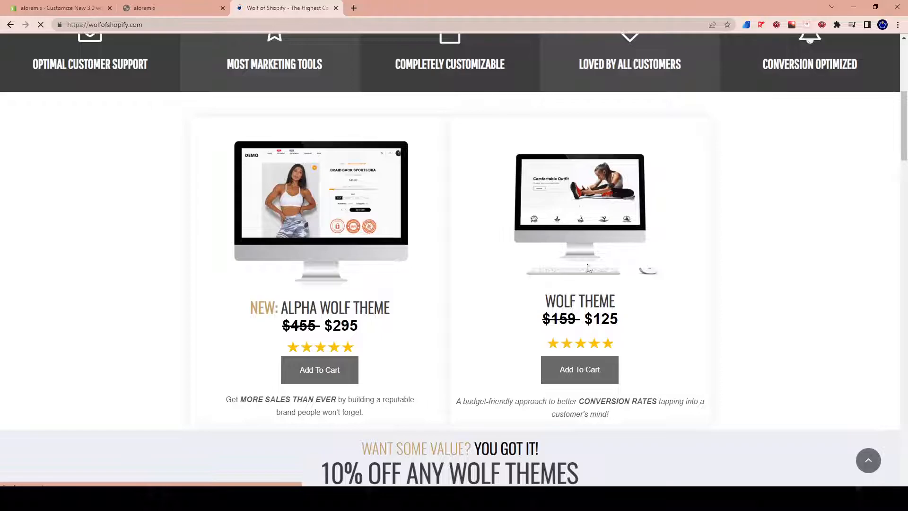
{"action": "scroll", "coordinate": [588, 369], "scroll_direction": "up", "scroll_amount": 7}
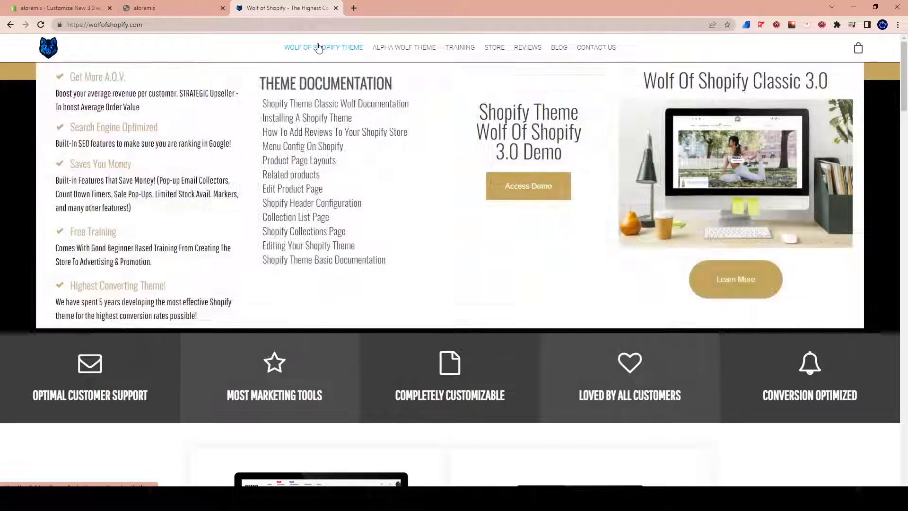
Reopen the Wolf of Shopify Theme page and examine its features and product page layouts.
{"action": "left_click", "coordinate": [324, 48]}
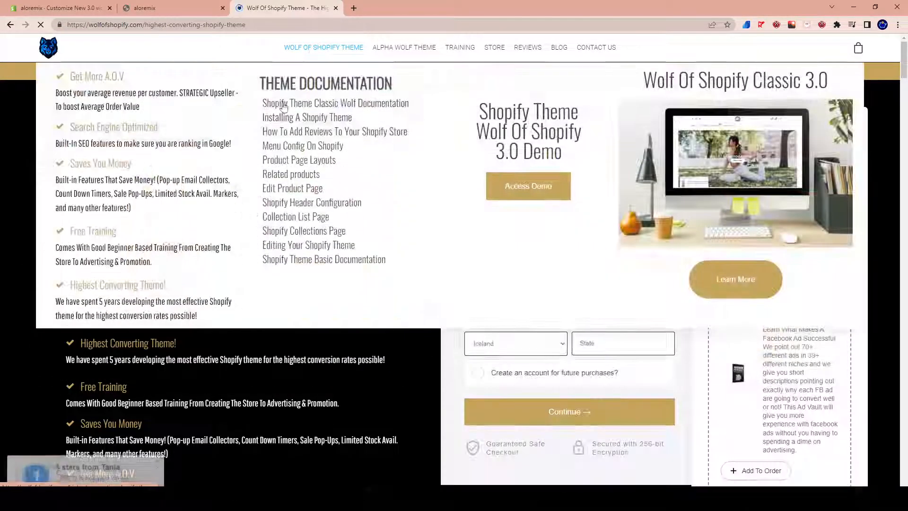
{"action": "scroll", "coordinate": [386, 352], "scroll_direction": "down", "scroll_amount": 15}
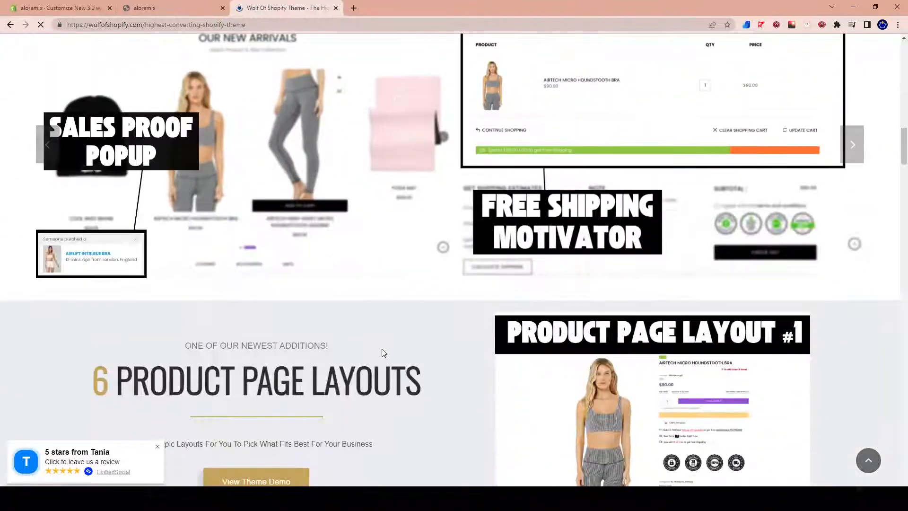
{"action": "scroll", "coordinate": [386, 352], "scroll_direction": "down", "scroll_amount": 20}
{"action": "scroll", "coordinate": [285, 351], "scroll_direction": "up", "scroll_amount": 20}
{"action": "scroll", "coordinate": [254, 326], "scroll_direction": "up", "scroll_amount": 4}
{"action": "scroll", "coordinate": [241, 329], "scroll_direction": "down", "scroll_amount": 1}
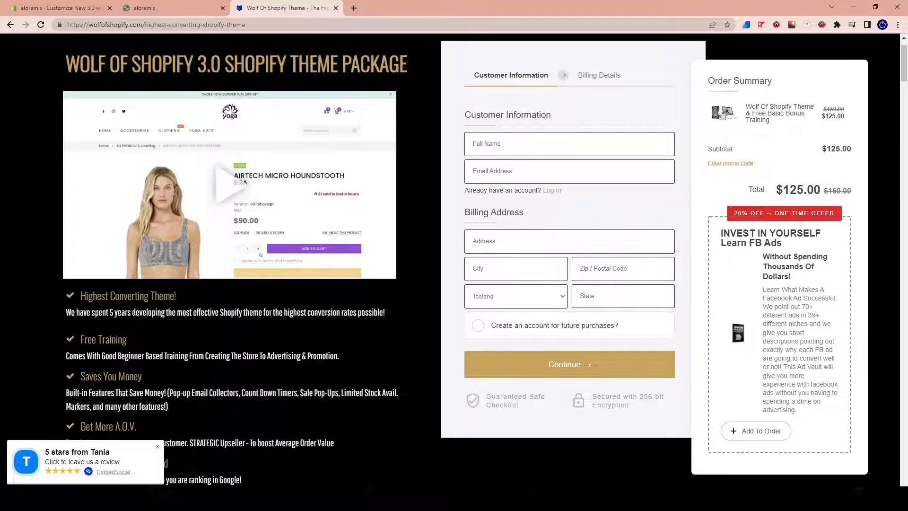
Switch back to the Shopify theme editor and review the home page preview, from the New Arrivals carousel to the slide banner.
{"action": "left_click", "coordinate": [93, 8]}
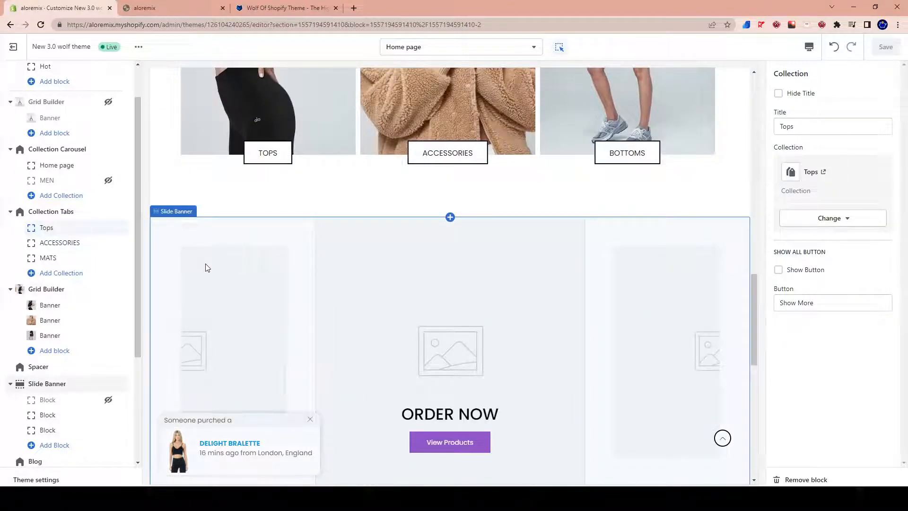
{"action": "scroll", "coordinate": [367, 281], "scroll_direction": "down", "scroll_amount": 4}
{"action": "scroll", "coordinate": [491, 167], "scroll_direction": "up", "scroll_amount": 8}
{"action": "scroll", "coordinate": [56, 240], "scroll_direction": "up", "scroll_amount": 1}
{"action": "scroll", "coordinate": [205, 300], "scroll_direction": "down", "scroll_amount": 2}
{"action": "scroll", "coordinate": [293, 272], "scroll_direction": "up", "scroll_amount": 1}
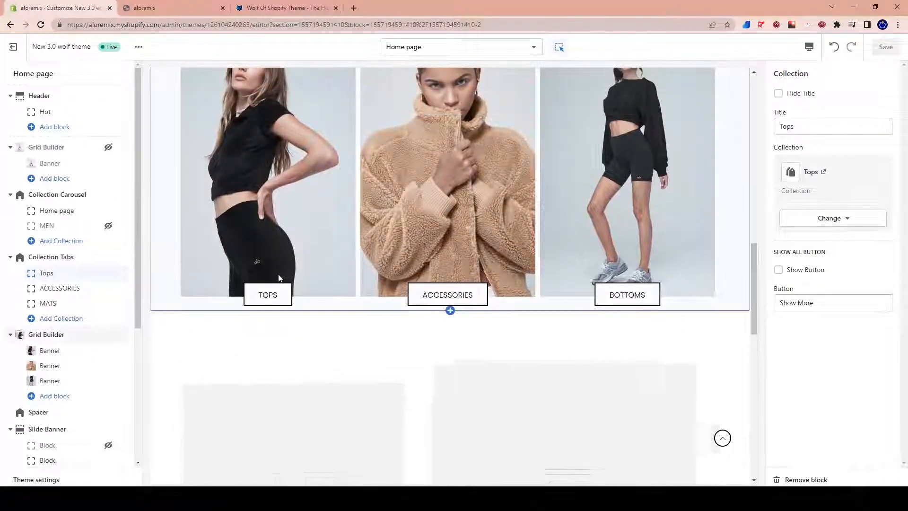
{"action": "scroll", "coordinate": [407, 284], "scroll_direction": "up", "scroll_amount": 10}
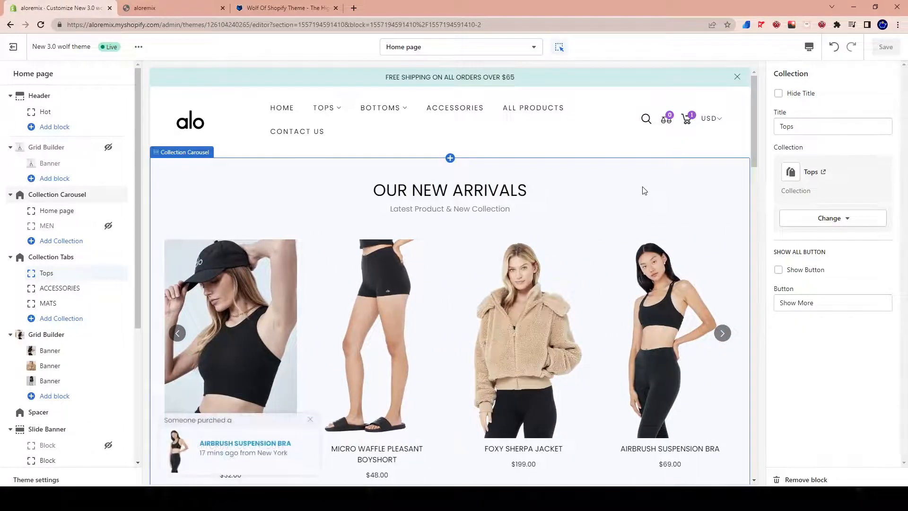
{"action": "scroll", "coordinate": [643, 190], "scroll_direction": "down", "scroll_amount": 2}
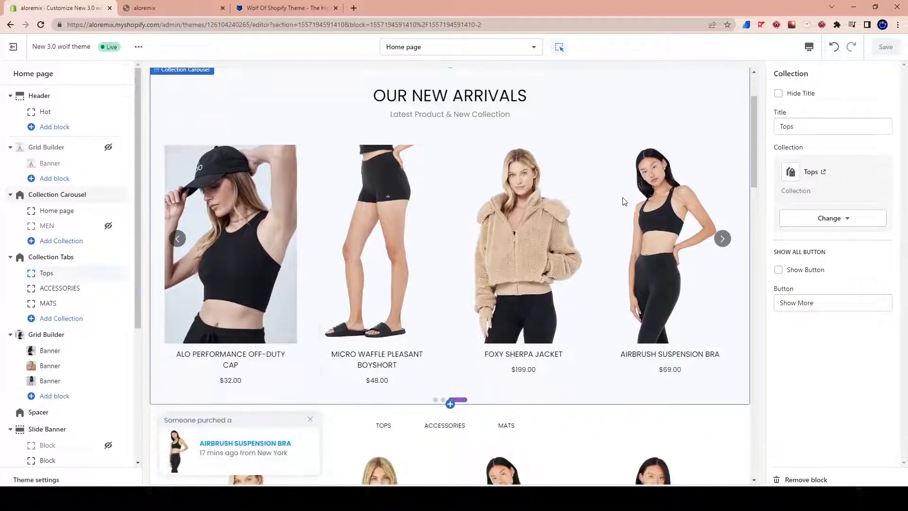
{"action": "scroll", "coordinate": [418, 382], "scroll_direction": "down", "scroll_amount": 8}
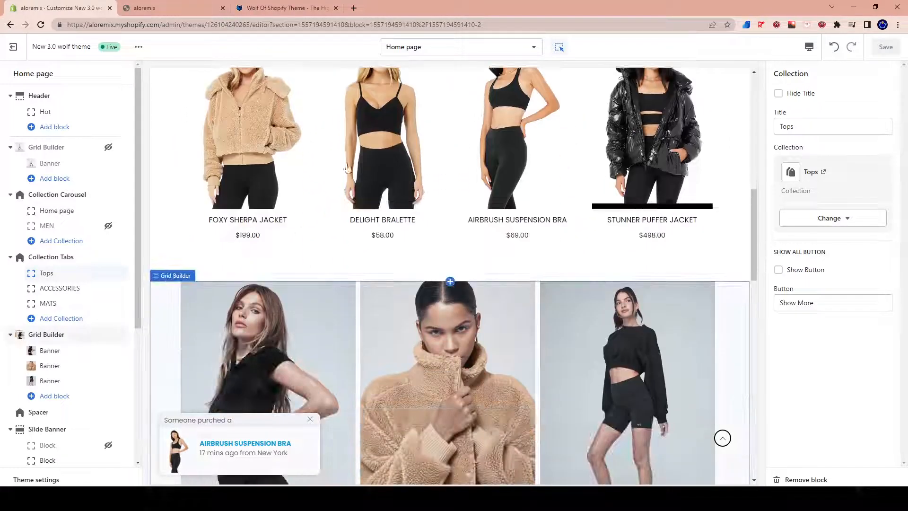
{"action": "scroll", "coordinate": [440, 284], "scroll_direction": "up", "scroll_amount": 2}
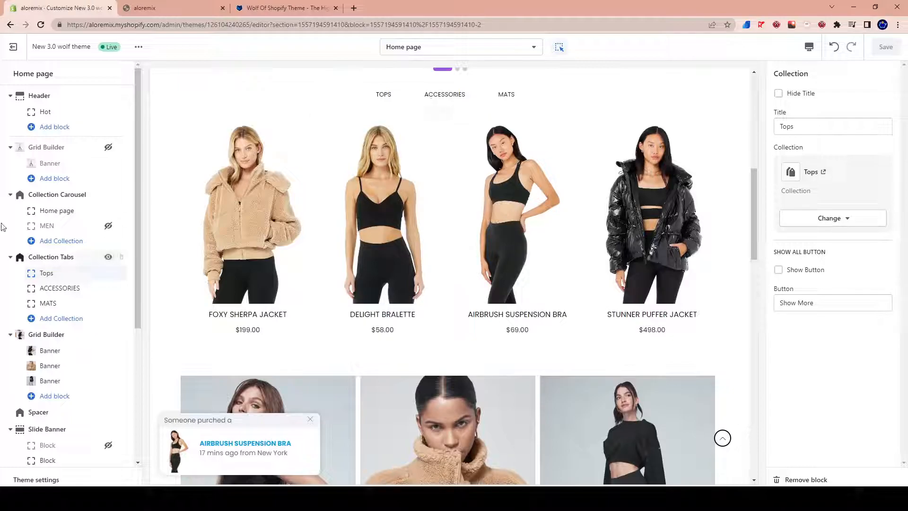
Preview the products under the Accessories tab and look through the Collection Tabs section settings.
{"action": "left_click", "coordinate": [47, 289]}
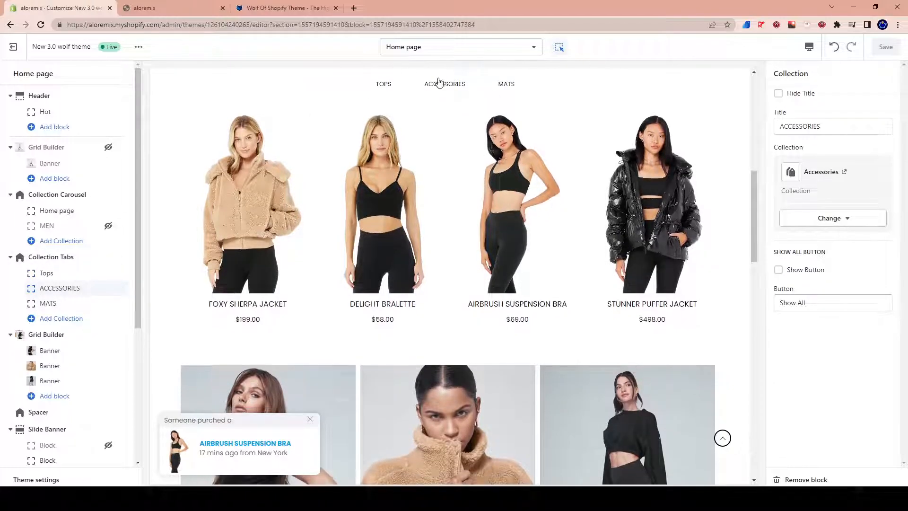
{"action": "left_click", "coordinate": [440, 86]}
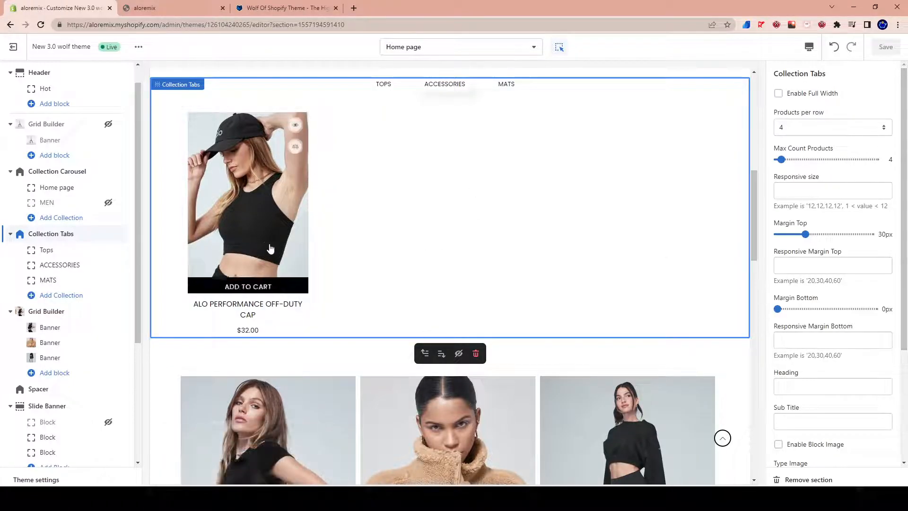
{"action": "scroll", "coordinate": [272, 252], "scroll_direction": "up", "scroll_amount": 2}
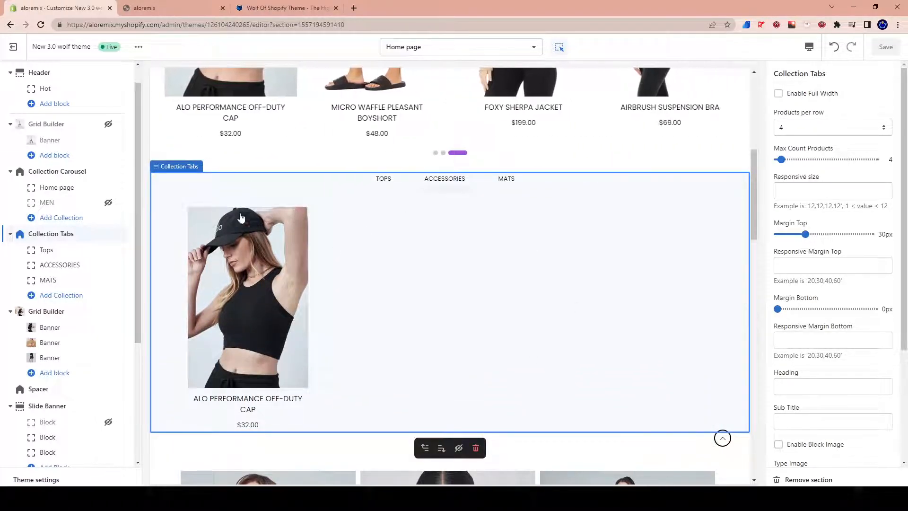
{"action": "scroll", "coordinate": [827, 251], "scroll_direction": "down", "scroll_amount": 3}
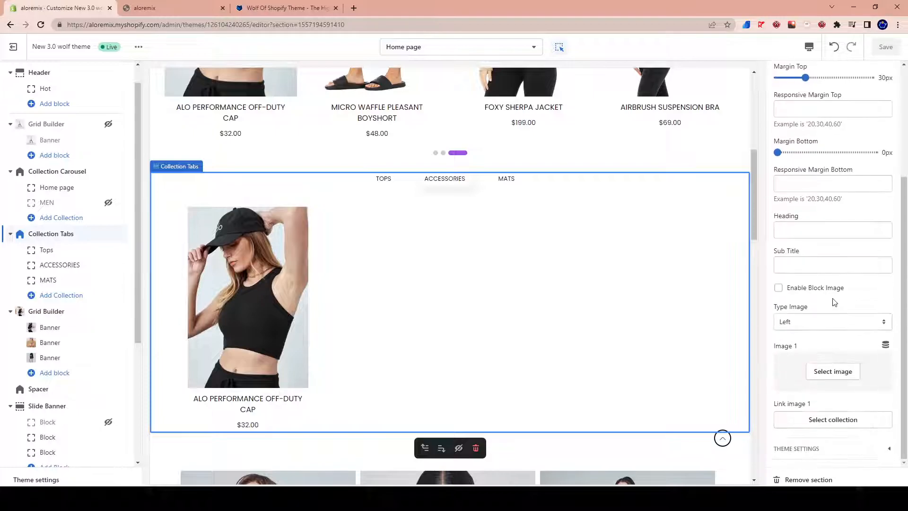
{"action": "scroll", "coordinate": [825, 393], "scroll_direction": "up", "scroll_amount": 3}
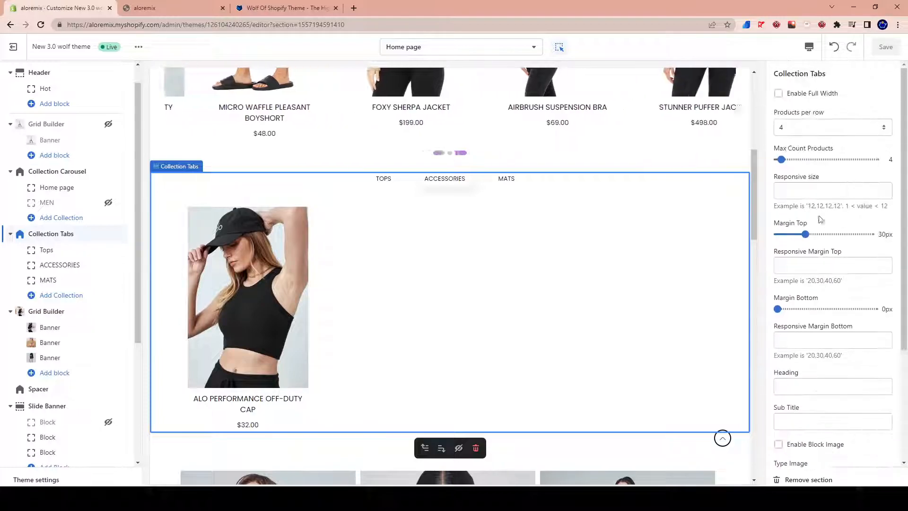
Try assigning the BRA collection to the Accessories block and preview the collection tabs.
{"action": "left_click", "coordinate": [41, 266]}
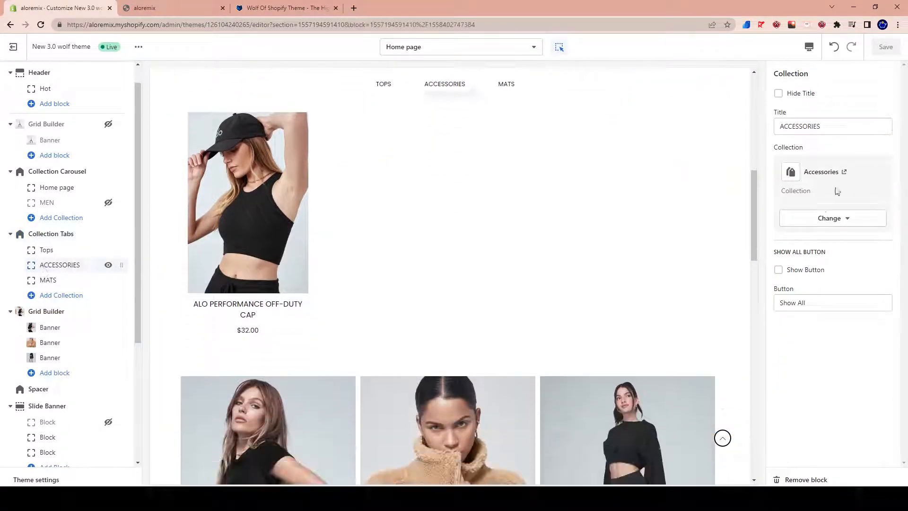
{"action": "left_click", "coordinate": [831, 218]}
{"action": "left_click", "coordinate": [826, 244]}
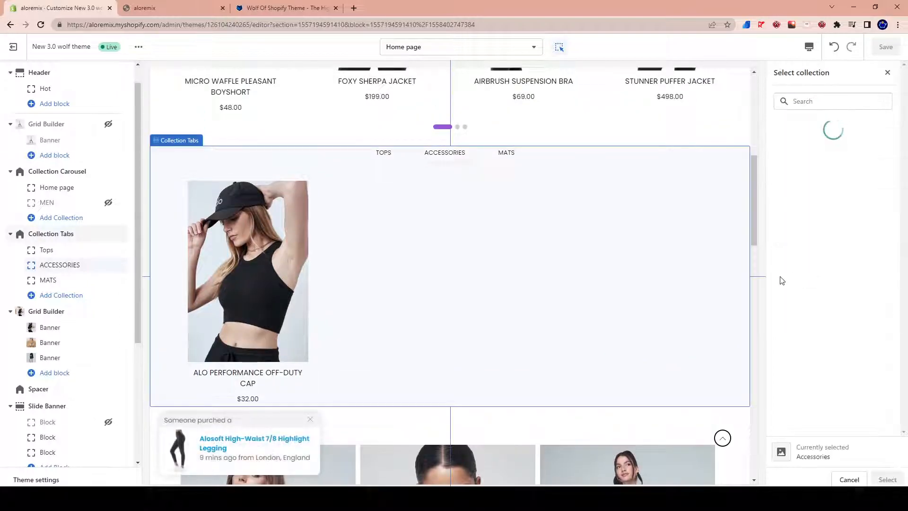
{"action": "left_click", "coordinate": [856, 221]}
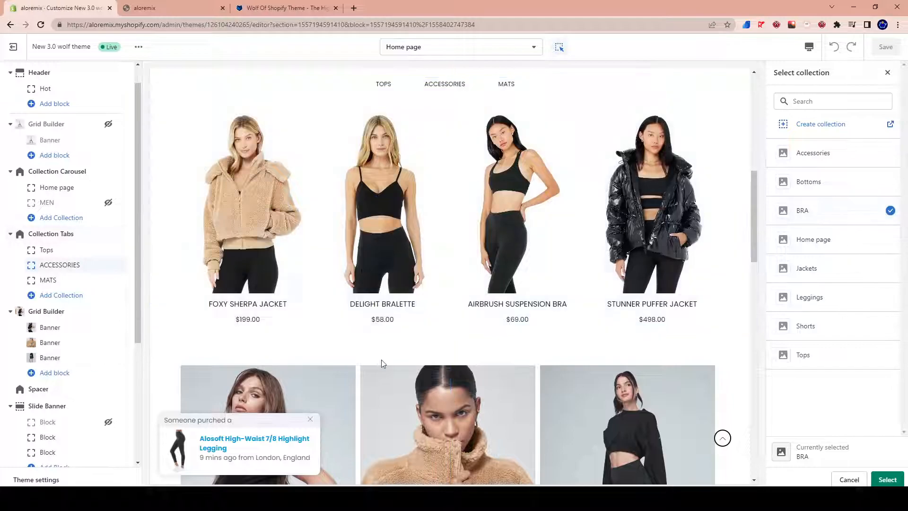
{"action": "scroll", "coordinate": [381, 363], "scroll_direction": "up", "scroll_amount": 3}
{"action": "left_click", "coordinate": [447, 232]}
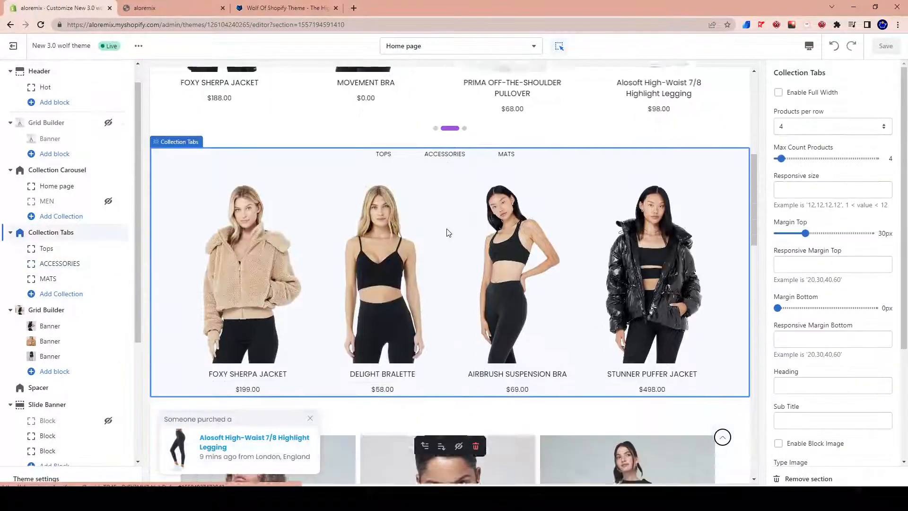
Assign the Leggings collection to the Accessories block of the Collection Tabs section and save the theme.
{"action": "left_click", "coordinate": [65, 269]}
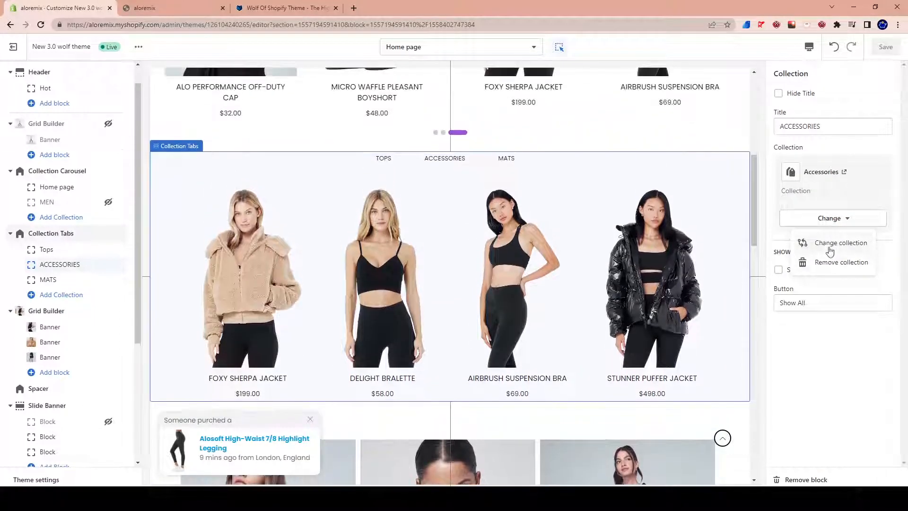
{"action": "left_click", "coordinate": [838, 218]}
{"action": "left_click", "coordinate": [835, 219]}
{"action": "left_click", "coordinate": [833, 243]}
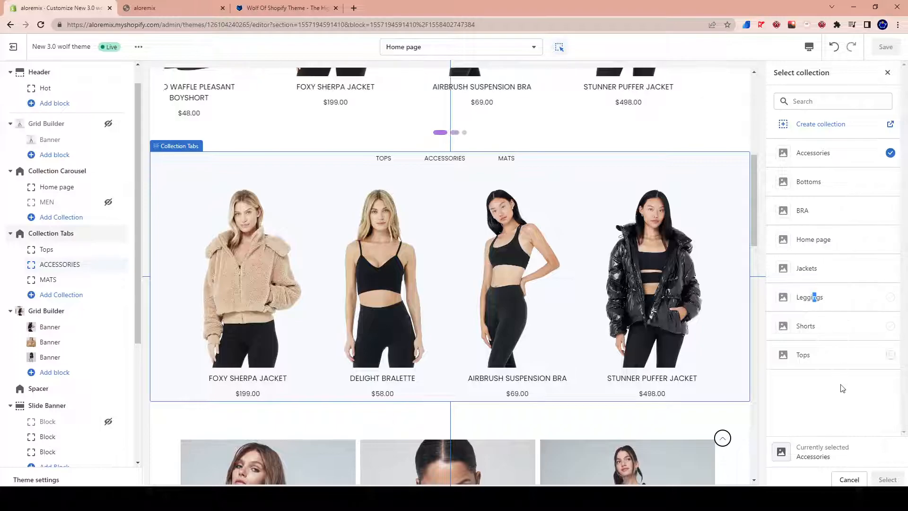
{"action": "left_click", "coordinate": [888, 479]}
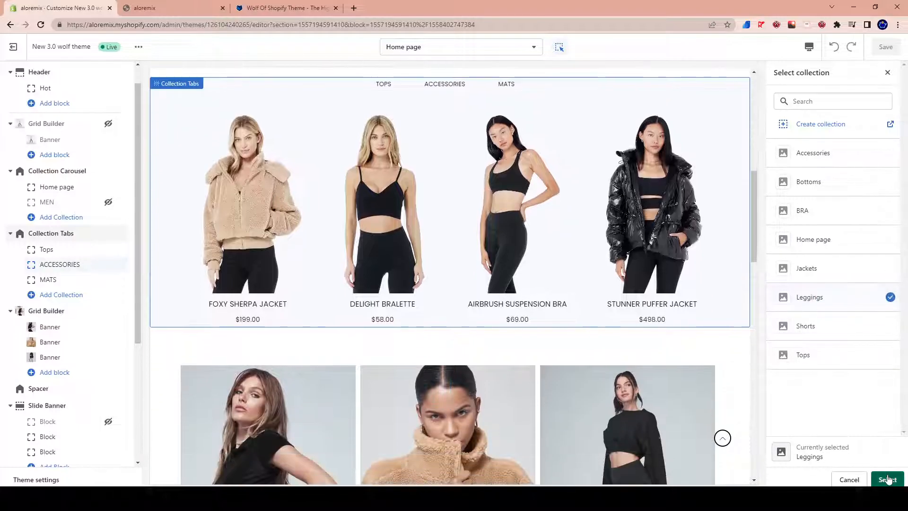
{"action": "left_click", "coordinate": [891, 50]}
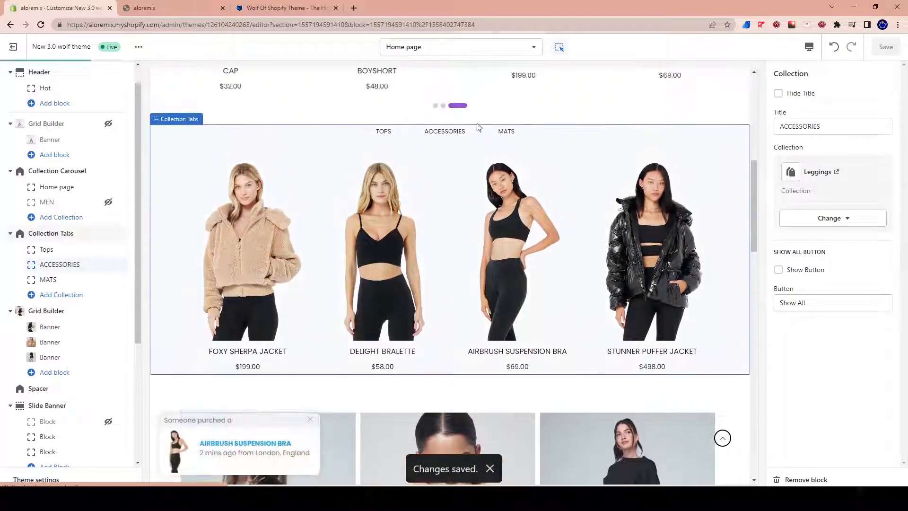
Preview the products under the Accessories tab of the Collection Tabs section.
{"action": "left_click", "coordinate": [442, 136]}
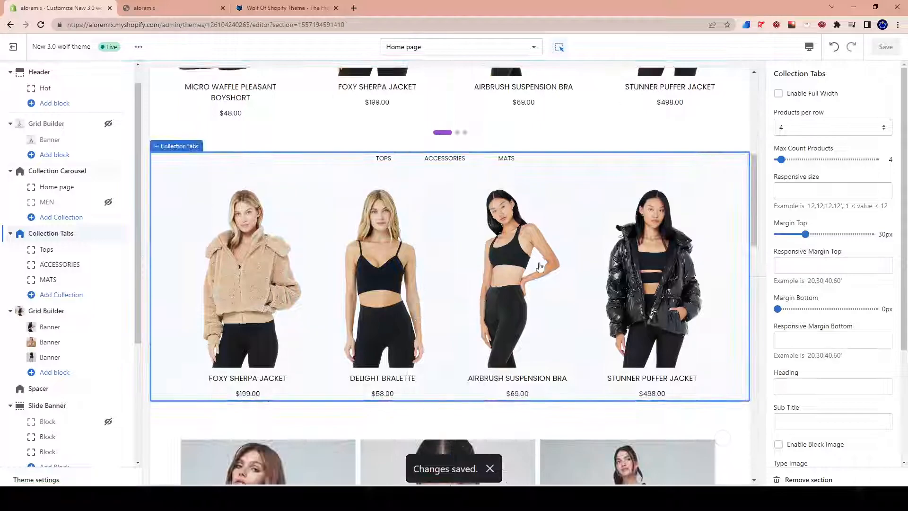
{"action": "left_click", "coordinate": [458, 163]}
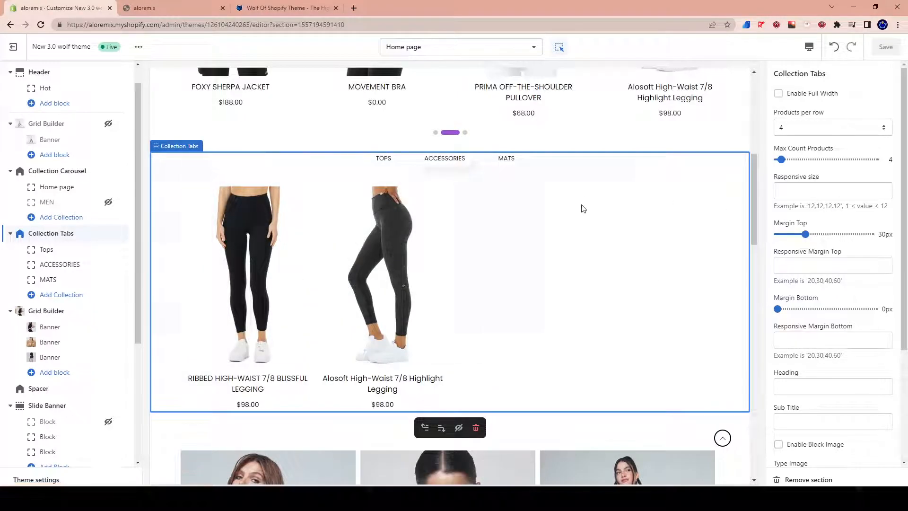
{"action": "scroll", "coordinate": [397, 143], "scroll_direction": "down", "scroll_amount": 4}
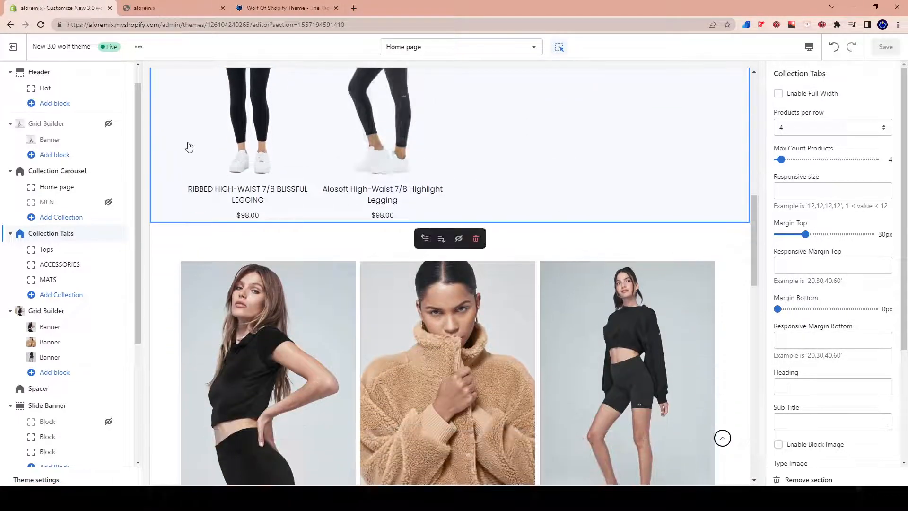
{"action": "scroll", "coordinate": [284, 147], "scroll_direction": "up", "scroll_amount": 2}
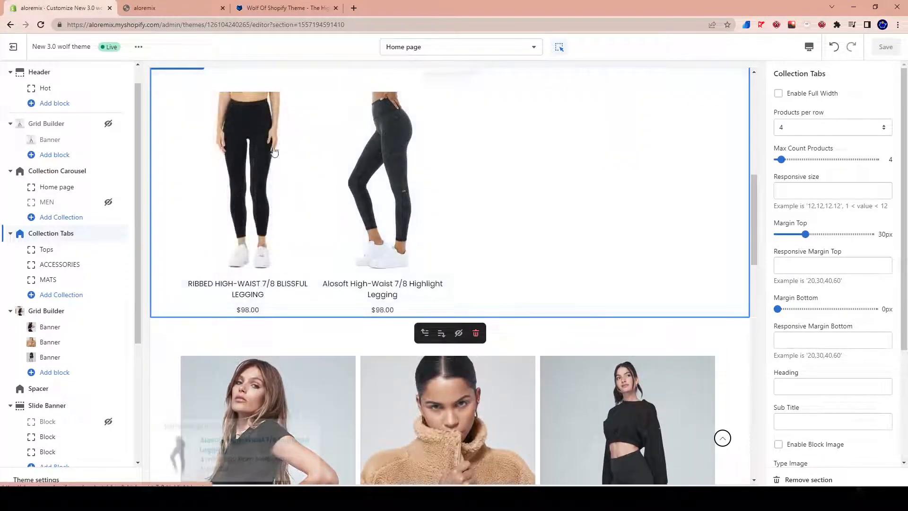
{"action": "scroll", "coordinate": [167, 259], "scroll_direction": "up", "scroll_amount": 2}
{"action": "scroll", "coordinate": [66, 271], "scroll_direction": "down", "scroll_amount": 1}
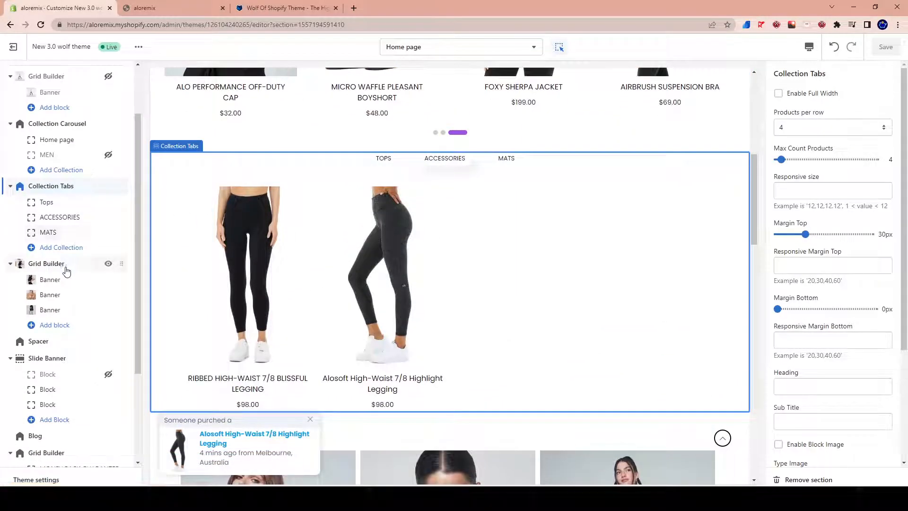
Try assigning the Shorts collection to the MATS block and preview the products under the MATS tab.
{"action": "left_click", "coordinate": [47, 232]}
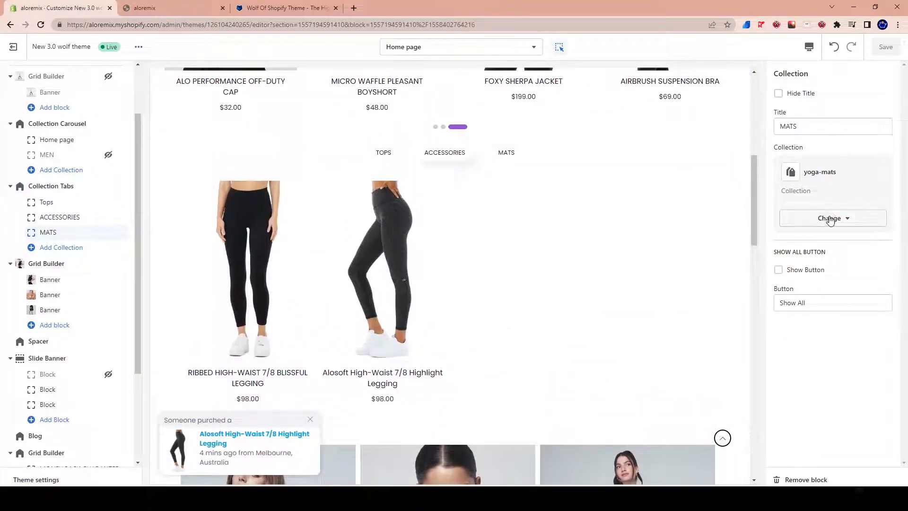
{"action": "left_click", "coordinate": [830, 219]}
{"action": "left_click", "coordinate": [821, 241]}
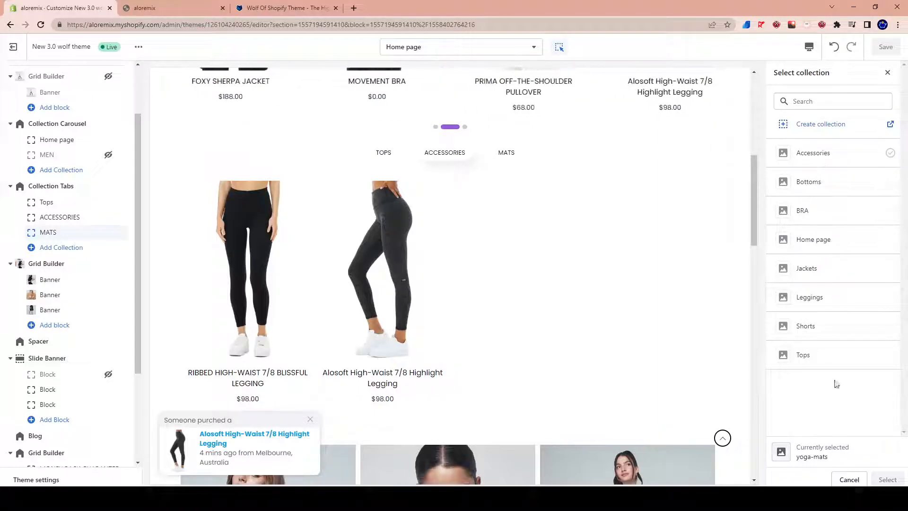
{"action": "left_click", "coordinate": [795, 326]}
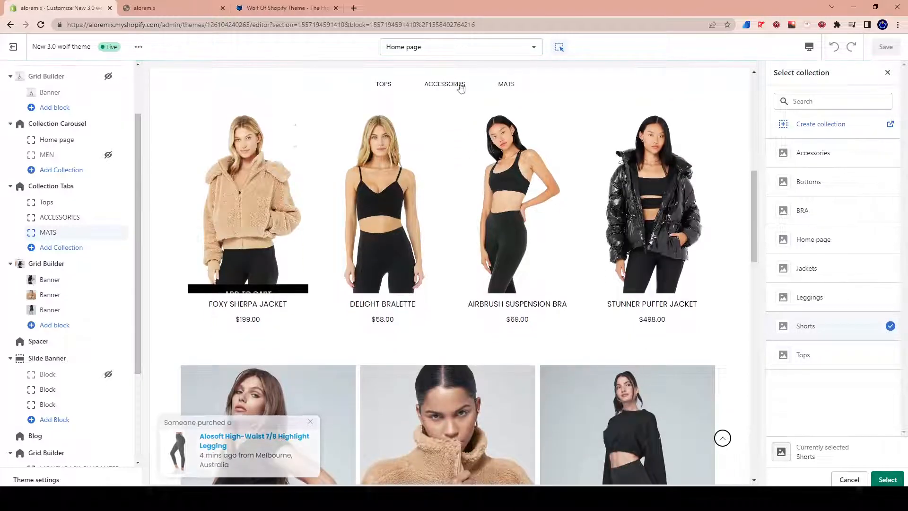
{"action": "left_click", "coordinate": [514, 86]}
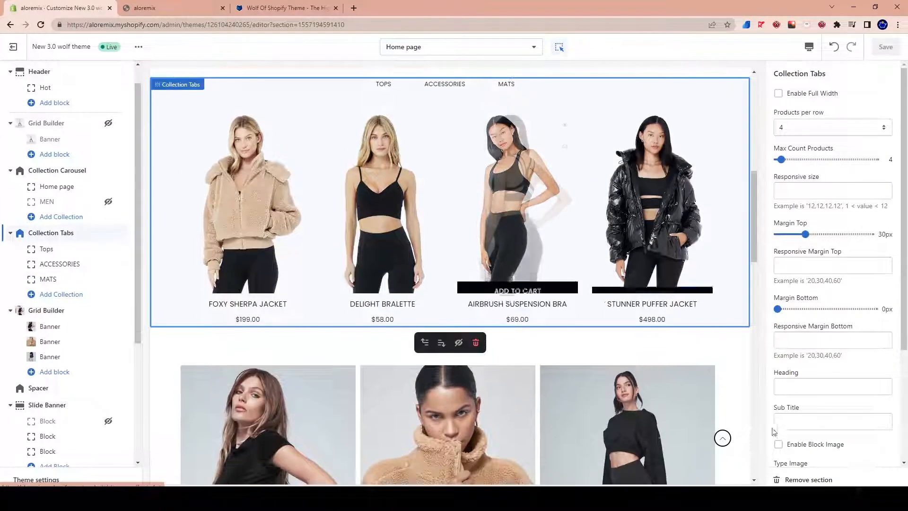
{"action": "scroll", "coordinate": [803, 255], "scroll_direction": "down", "scroll_amount": 3}
{"action": "scroll", "coordinate": [775, 191], "scroll_direction": "up", "scroll_amount": 3}
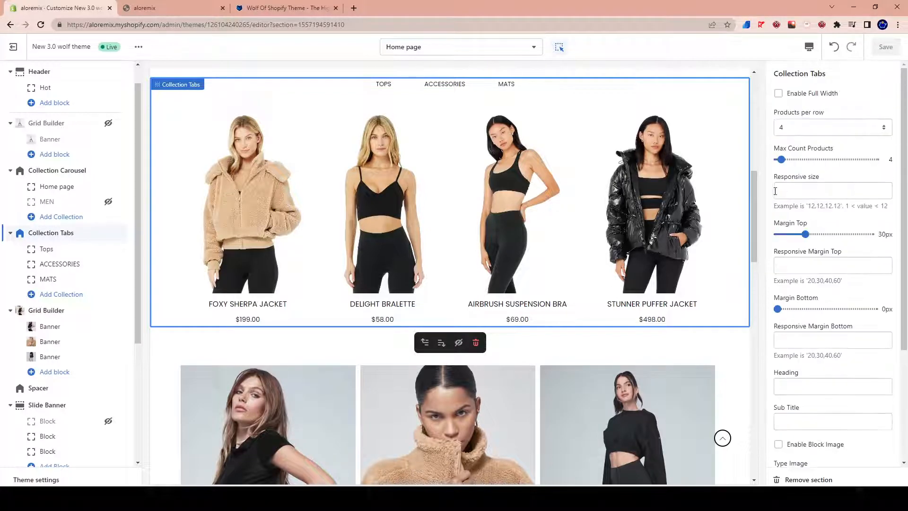
{"action": "left_click", "coordinate": [507, 84]}
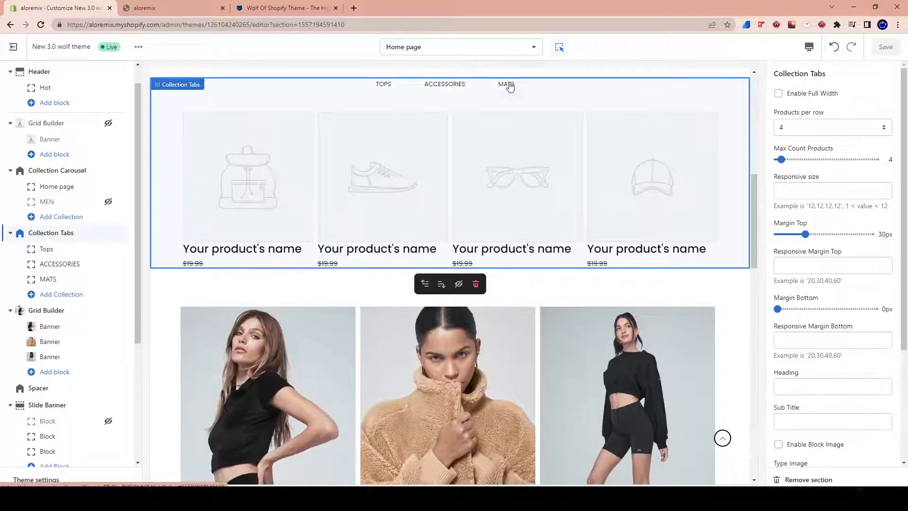
Check the collection settings of the Collection Tabs blocks and preview the products under the Tops tab.
{"action": "left_click", "coordinate": [64, 263]}
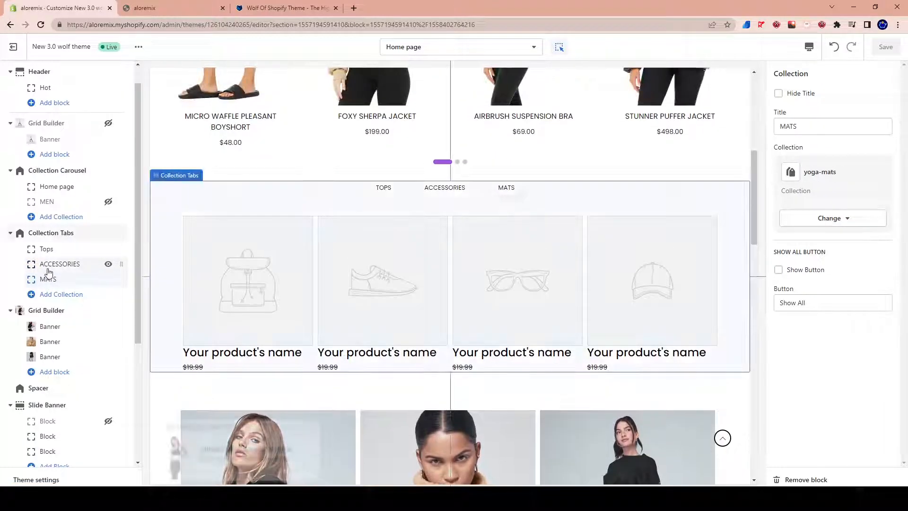
{"action": "left_click", "coordinate": [48, 260]}
{"action": "left_click", "coordinate": [46, 250]}
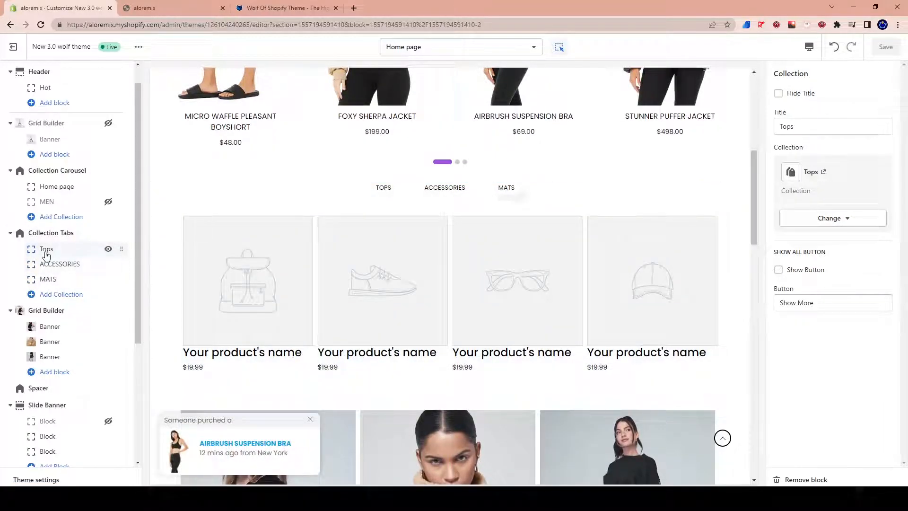
{"action": "scroll", "coordinate": [391, 292], "scroll_direction": "down", "scroll_amount": 2}
{"action": "scroll", "coordinate": [85, 249], "scroll_direction": "up", "scroll_amount": 1}
{"action": "scroll", "coordinate": [330, 283], "scroll_direction": "up", "scroll_amount": 7}
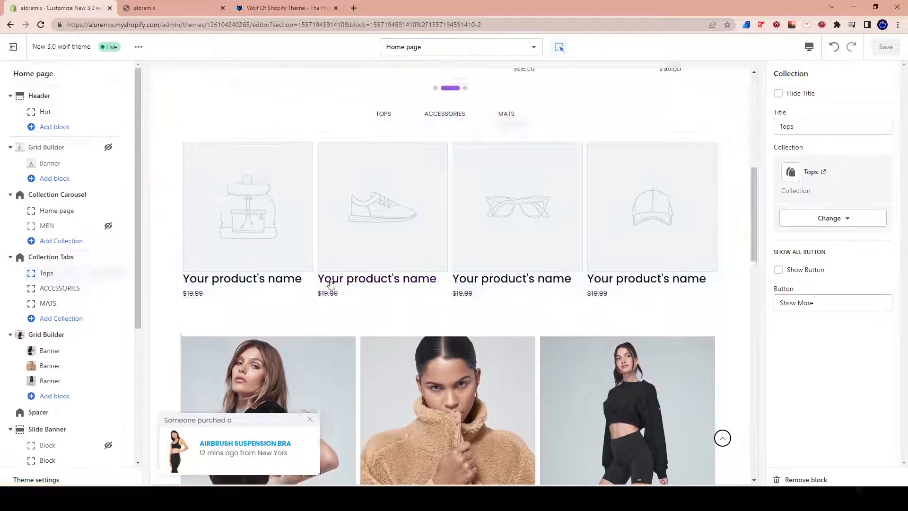
{"action": "scroll", "coordinate": [330, 283], "scroll_direction": "down", "scroll_amount": 5}
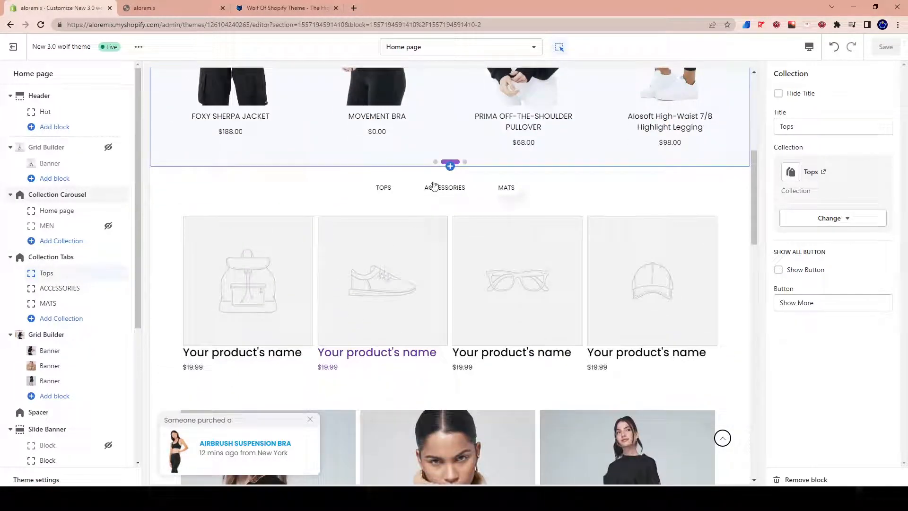
{"action": "left_click", "coordinate": [381, 192]}
Remove the MATS block from the Collection Tabs section and save the theme.
{"action": "left_click", "coordinate": [66, 265]}
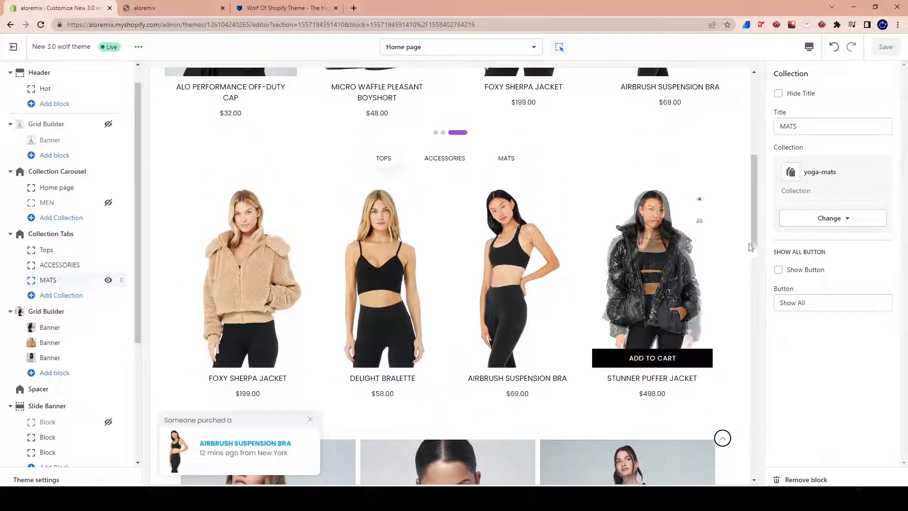
{"action": "left_click", "coordinate": [801, 479]}
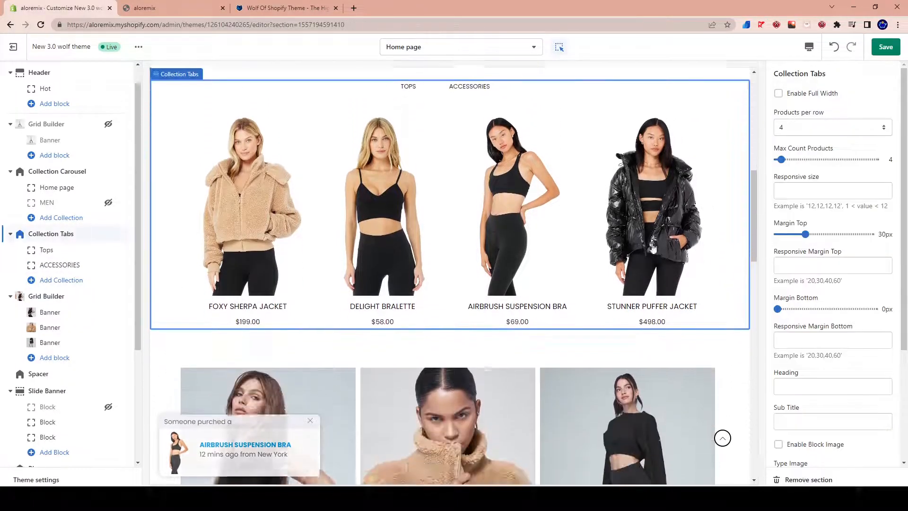
{"action": "left_click", "coordinate": [886, 46]}
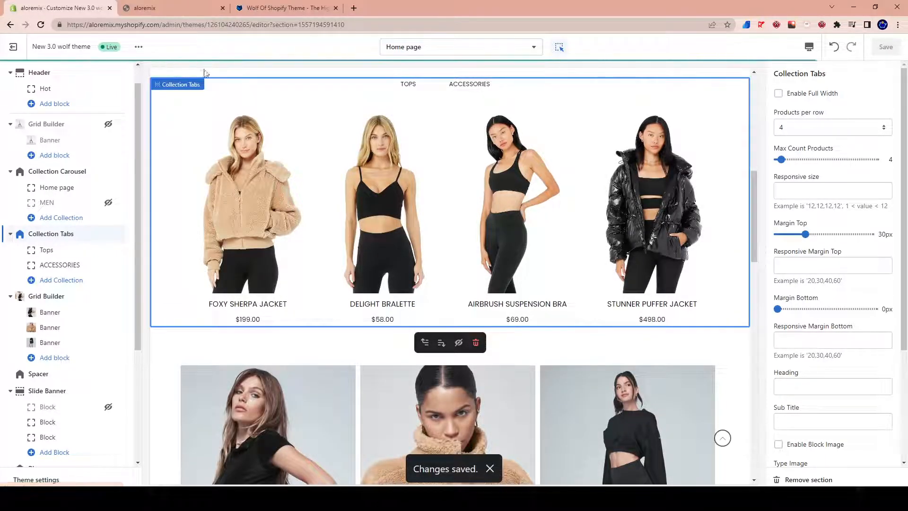
Leave the theme editor and open the Bottoms collection from the store's product collections.
{"action": "left_click", "coordinate": [14, 48]}
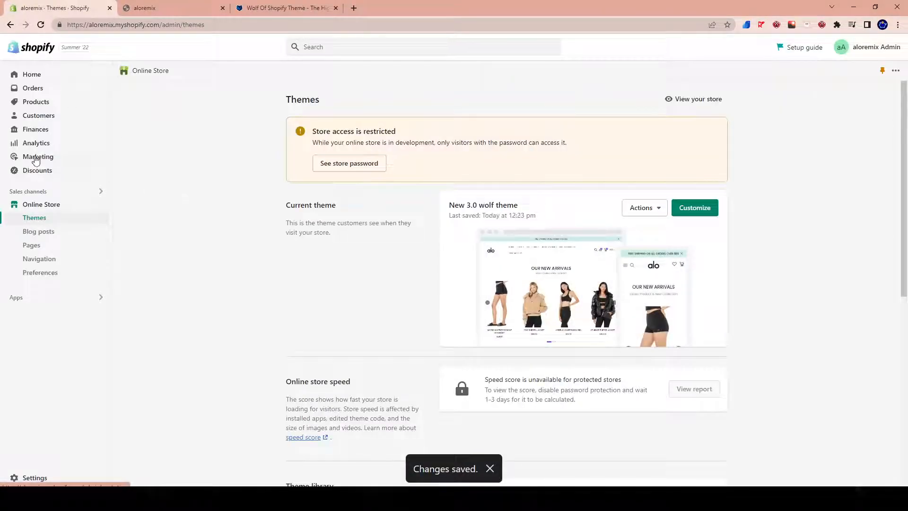
{"action": "left_click", "coordinate": [25, 104]}
{"action": "left_click", "coordinate": [41, 145]}
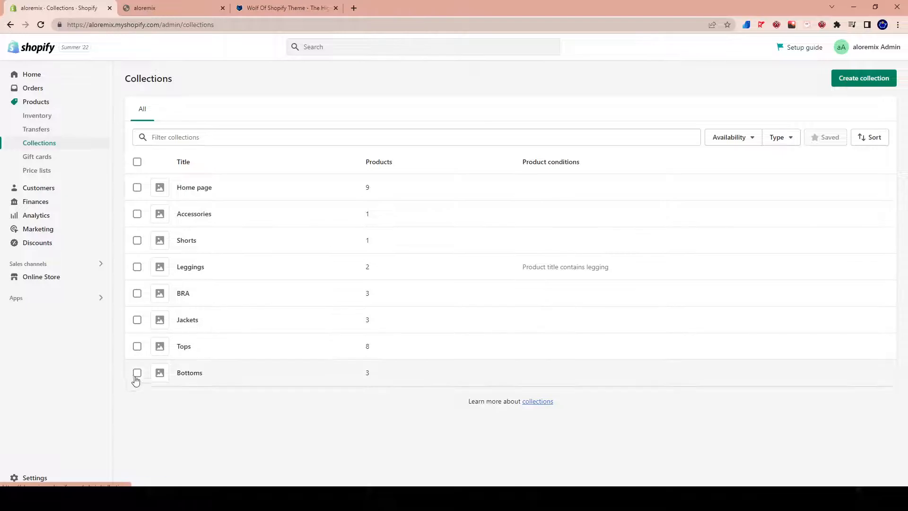
{"action": "left_click", "coordinate": [191, 374]}
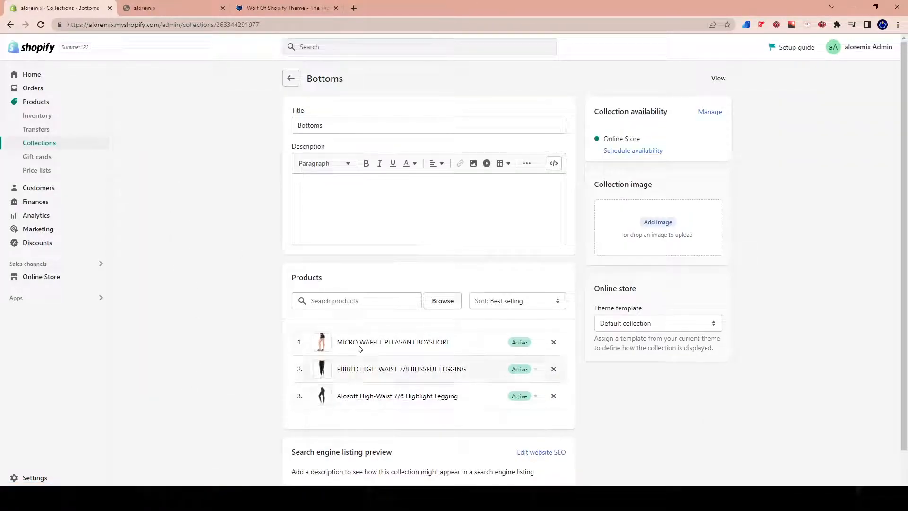
Add the ALO PERFORMANCE OFF-DUTY CAP product to the Bottoms collection.
{"action": "left_click", "coordinate": [443, 301]}
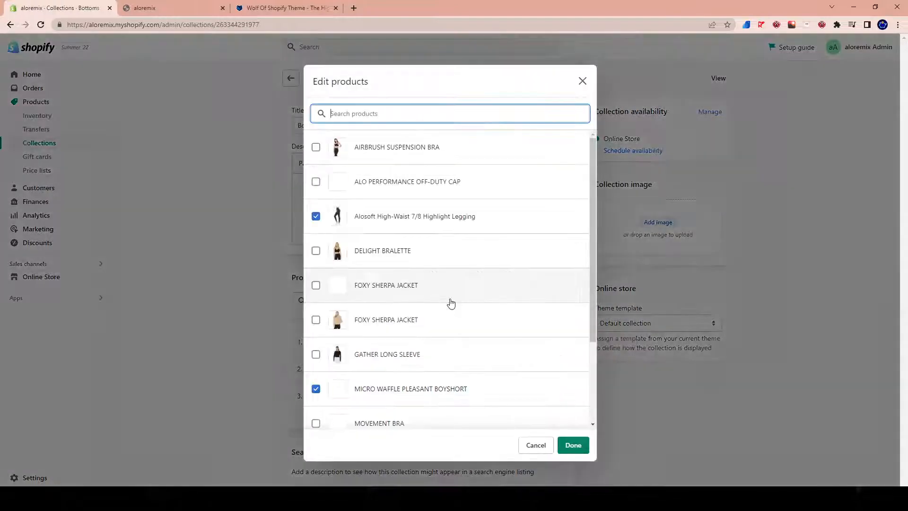
{"action": "scroll", "coordinate": [340, 276], "scroll_direction": "down", "scroll_amount": 3}
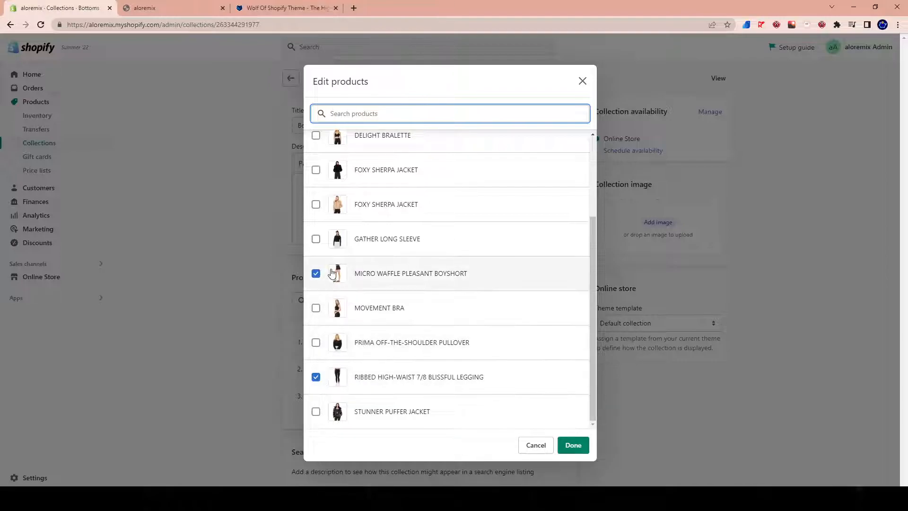
{"action": "scroll", "coordinate": [338, 274], "scroll_direction": "up", "scroll_amount": 3}
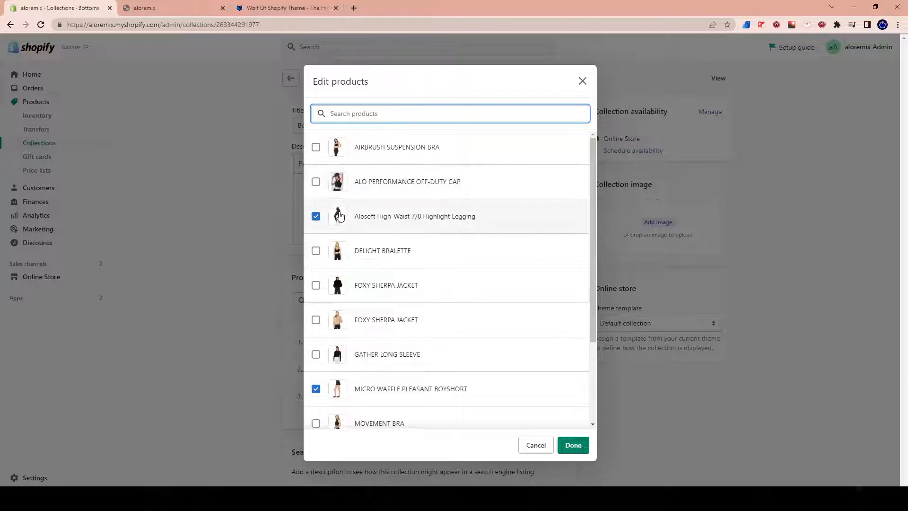
{"action": "left_click", "coordinate": [316, 181]}
{"action": "scroll", "coordinate": [492, 350], "scroll_direction": "down", "scroll_amount": 3}
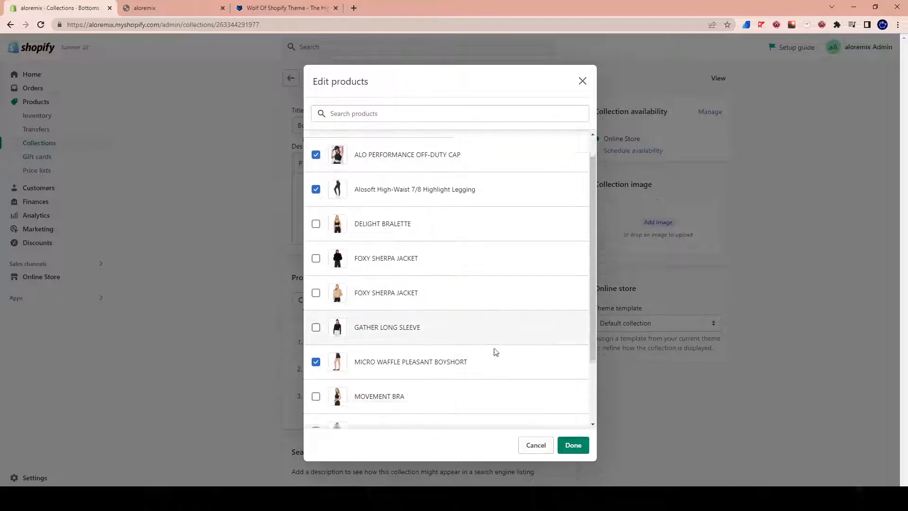
{"action": "left_click", "coordinate": [574, 444]}
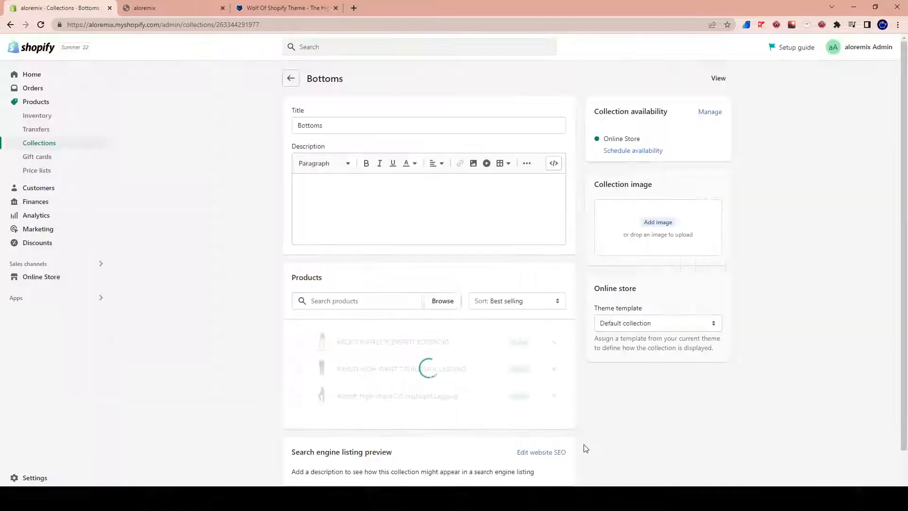
Return to customizing the New 3.0 wolf theme and check the Accessories tab's products and block settings.
{"action": "left_click", "coordinate": [292, 79]}
{"action": "left_click", "coordinate": [43, 277]}
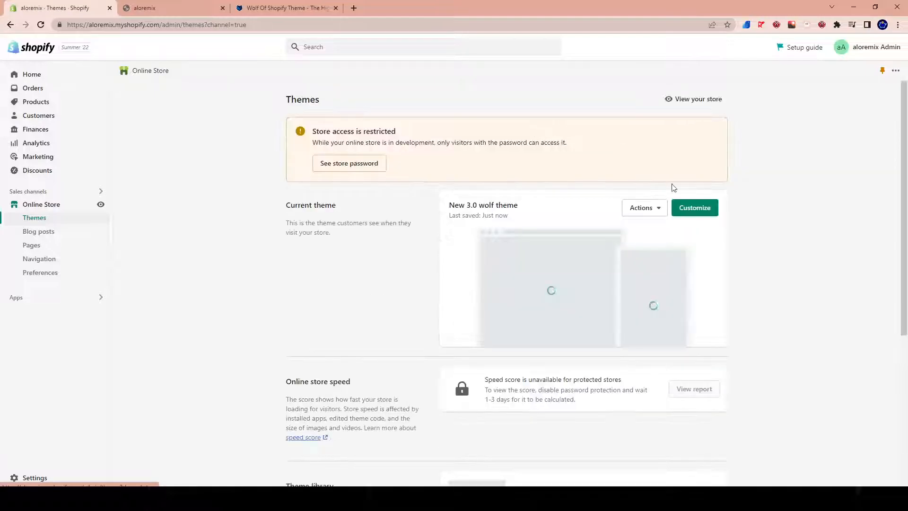
{"action": "left_click", "coordinate": [683, 209]}
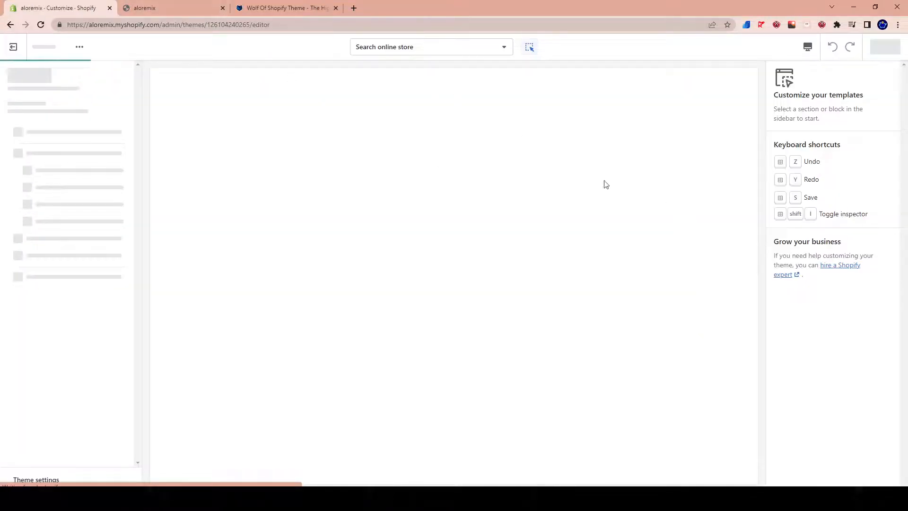
{"action": "scroll", "coordinate": [450, 304], "scroll_direction": "down", "scroll_amount": 7}
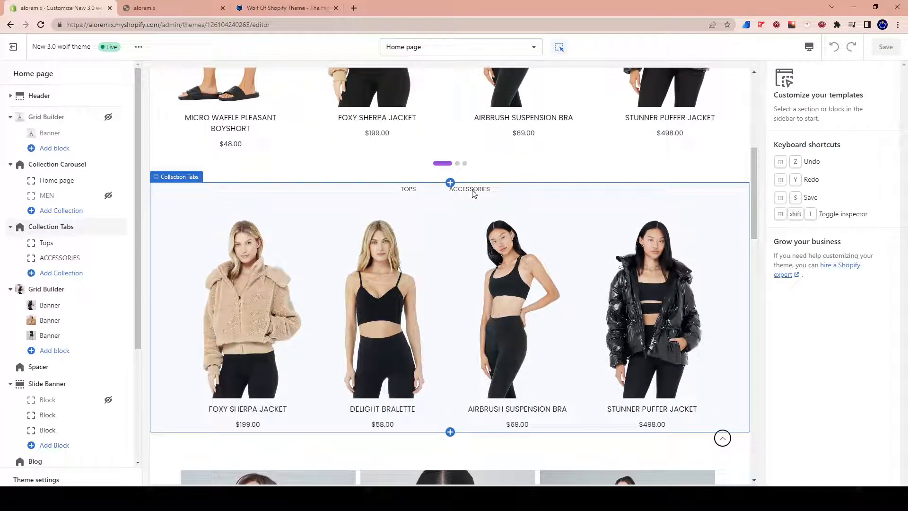
{"action": "left_click", "coordinate": [472, 192]}
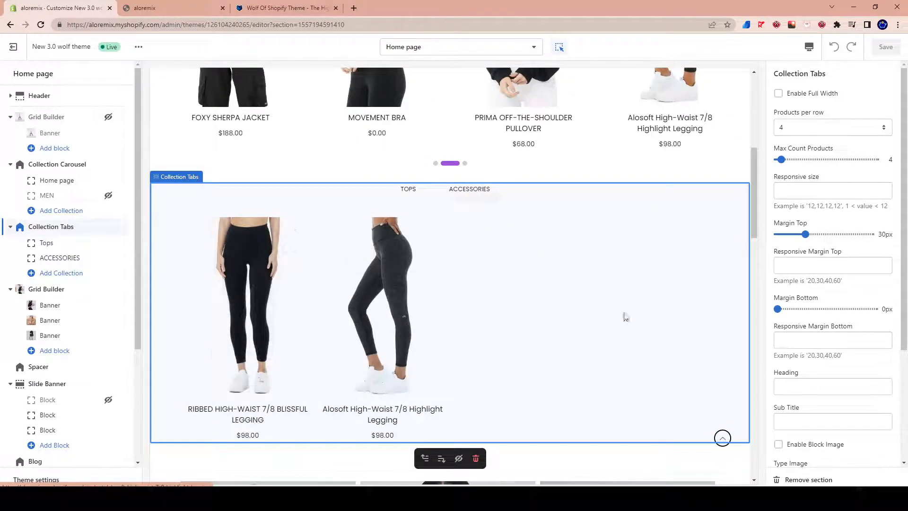
{"action": "left_click", "coordinate": [46, 260]}
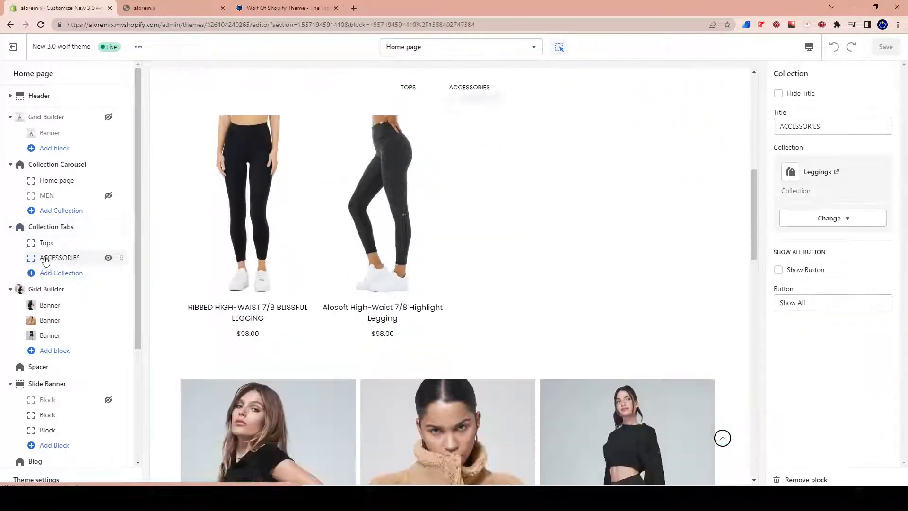
Assign the Bottoms collection to the ACCESSORIES block of the Collection Tabs section and save the theme.
{"action": "left_click", "coordinate": [844, 219]}
{"action": "left_click", "coordinate": [839, 244]}
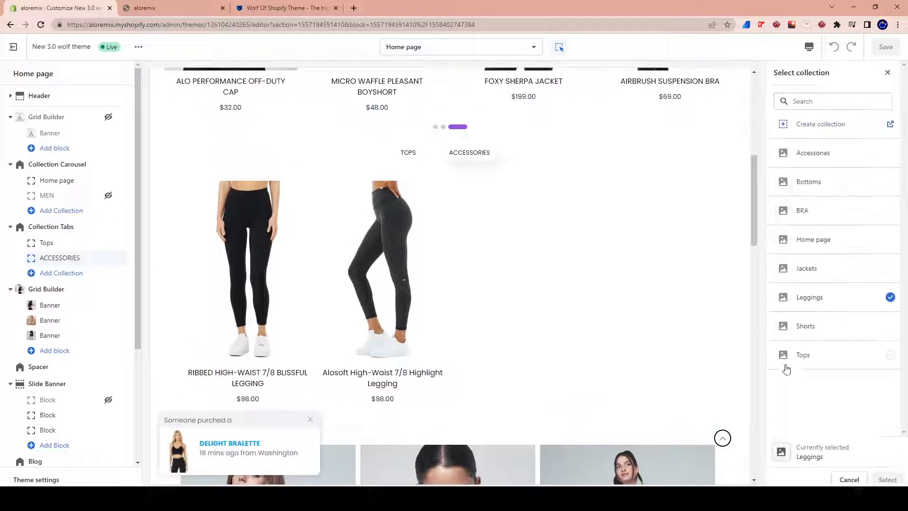
{"action": "left_click", "coordinate": [808, 183]}
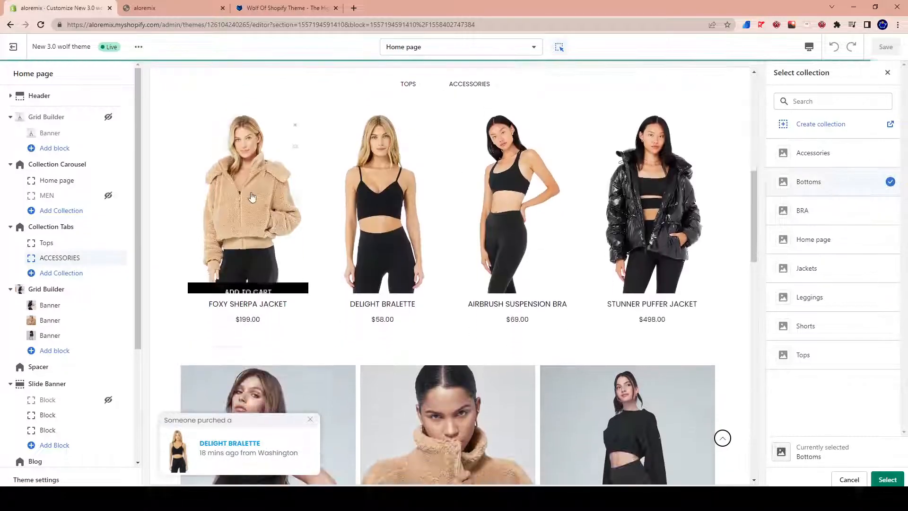
{"action": "left_click", "coordinate": [887, 480]}
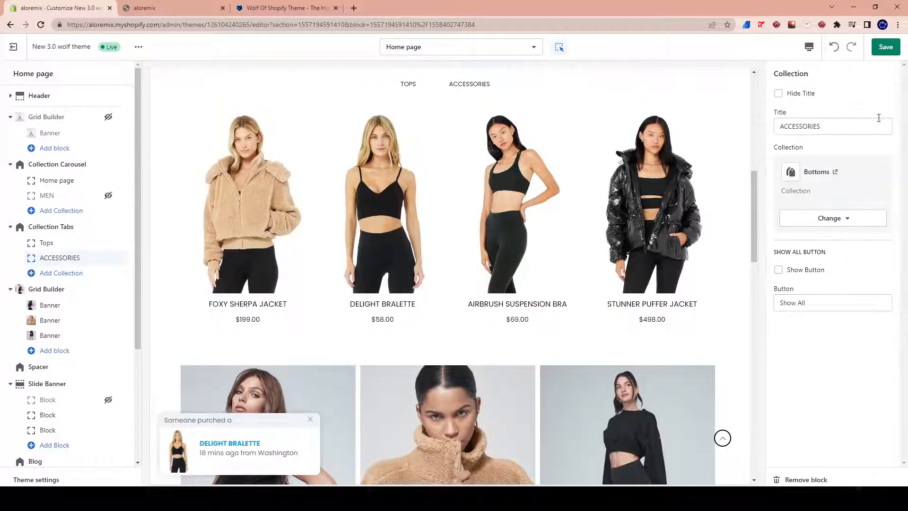
{"action": "left_click", "coordinate": [878, 49]}
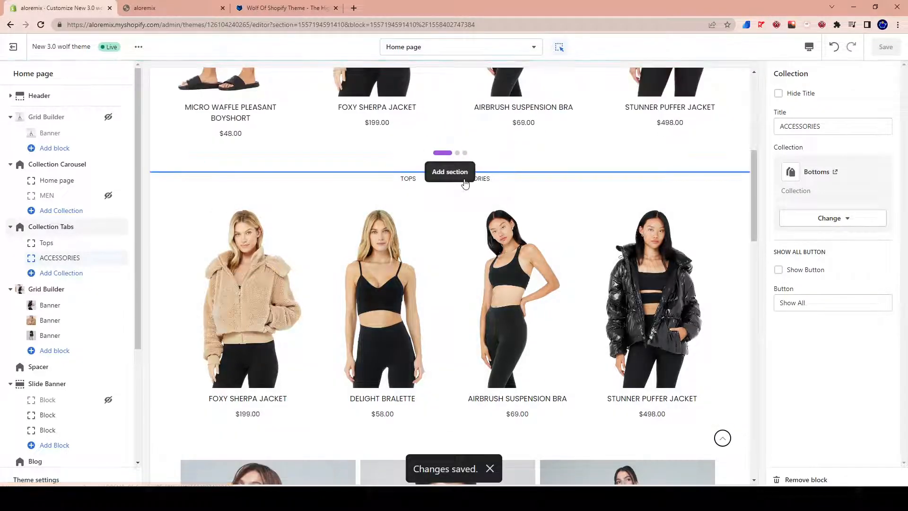
Compare the products under the TOPS and ACCESSORIES tabs with the new arrivals carousel in the home page preview.
{"action": "left_click", "coordinate": [485, 182]}
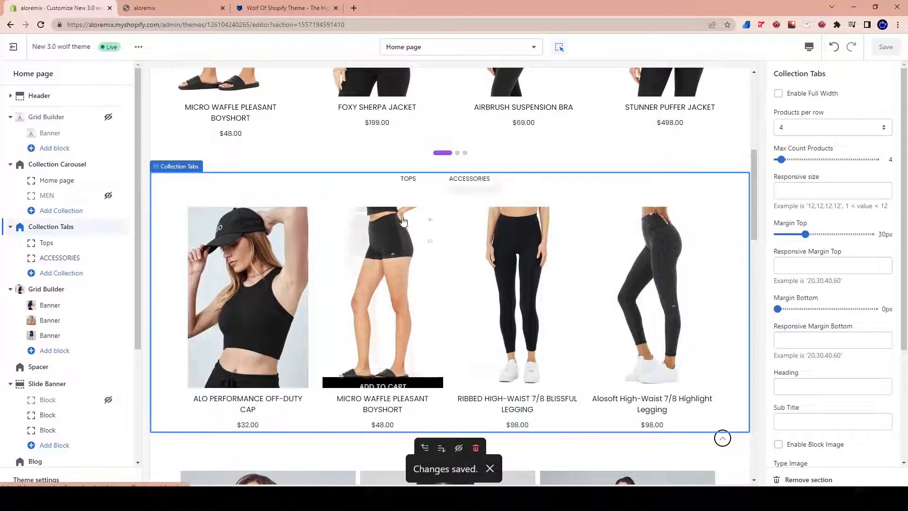
{"action": "left_click", "coordinate": [409, 184]}
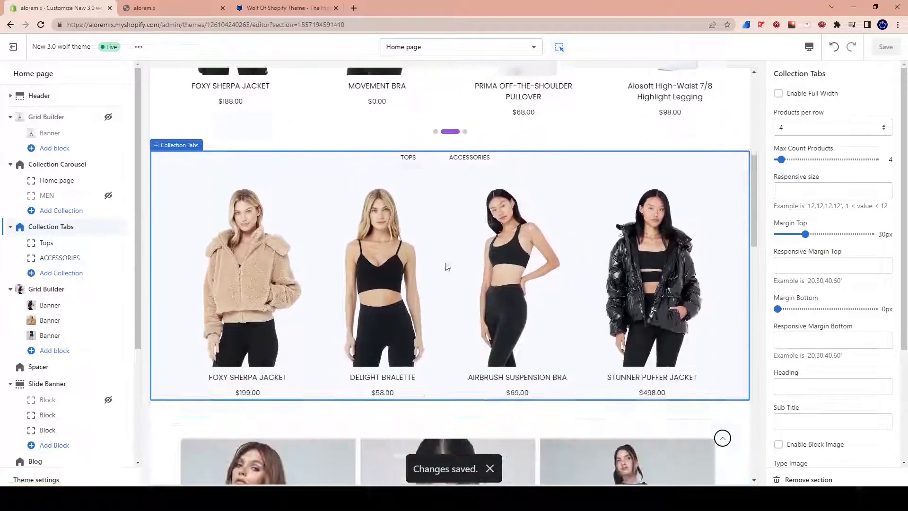
{"action": "scroll", "coordinate": [483, 213], "scroll_direction": "up", "scroll_amount": 2}
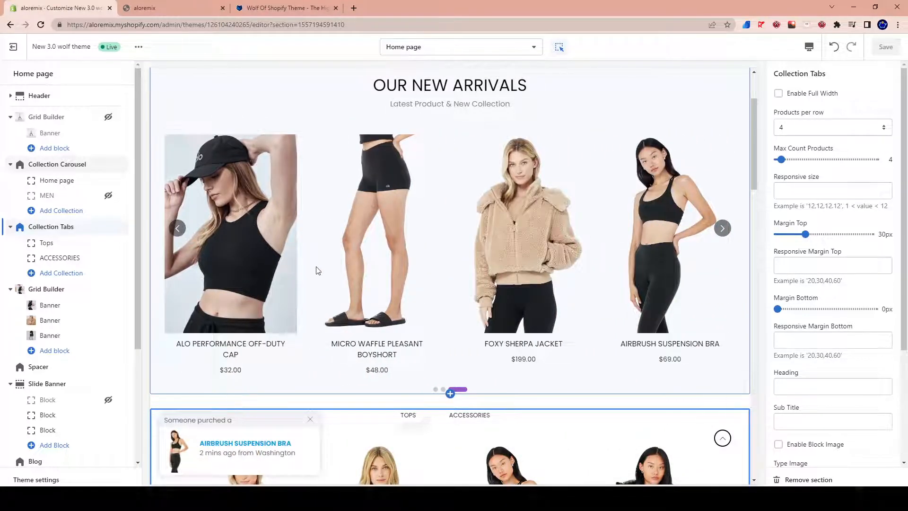
{"action": "scroll", "coordinate": [318, 271], "scroll_direction": "down", "scroll_amount": 7}
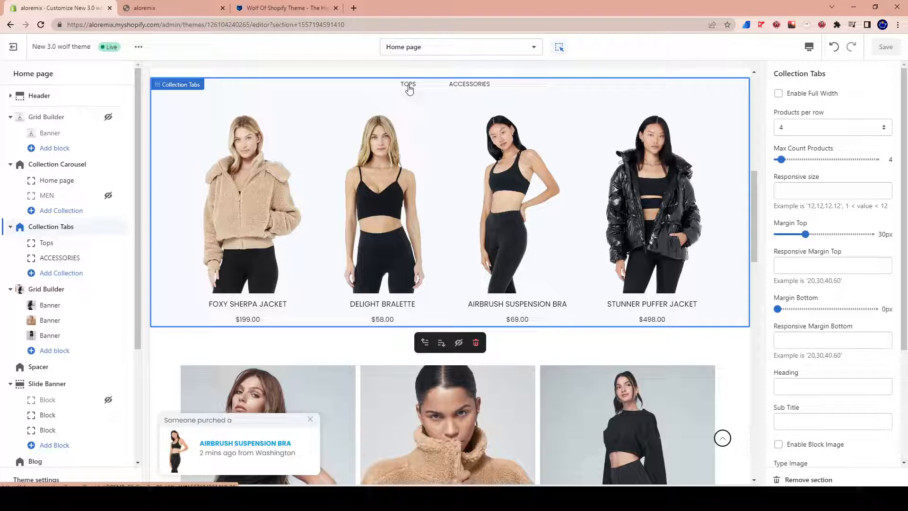
{"action": "left_click", "coordinate": [471, 86]}
{"action": "left_click", "coordinate": [439, 91]}
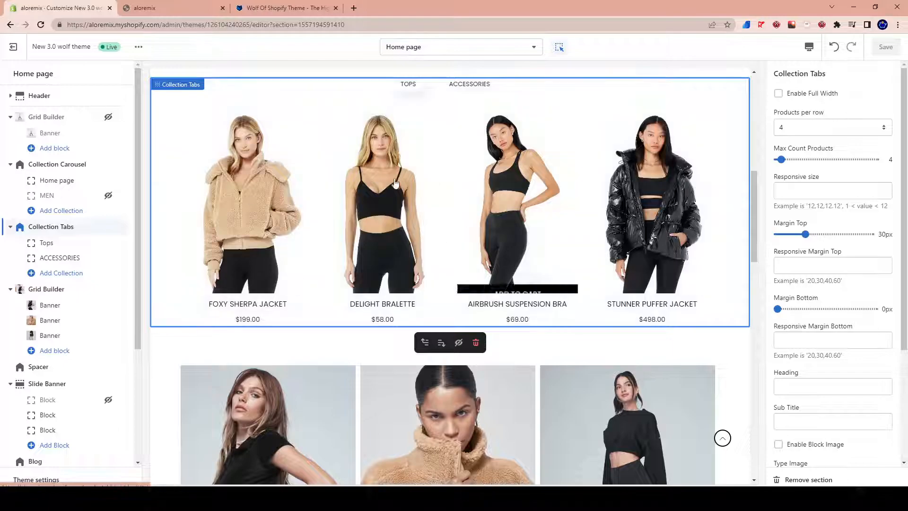
{"action": "mouse_move", "coordinate": [132, 95]}
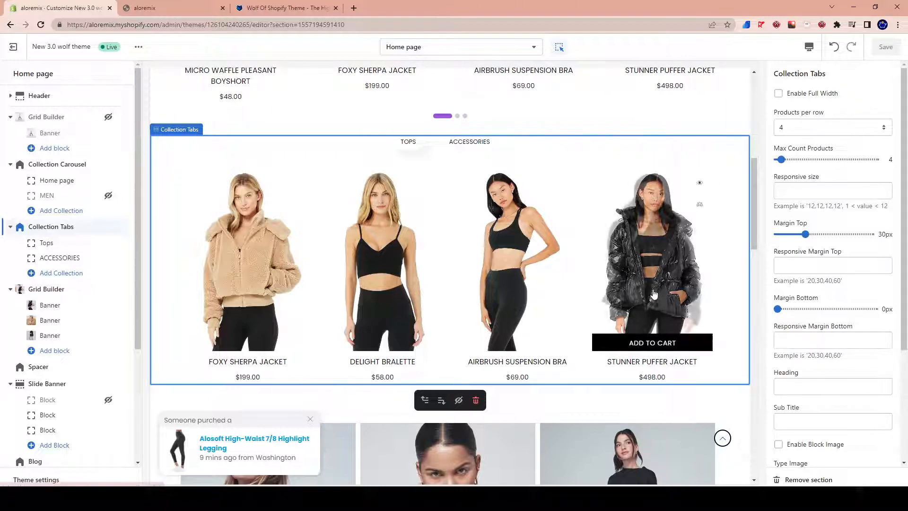
{"action": "scroll", "coordinate": [567, 283], "scroll_direction": "up", "scroll_amount": 6}
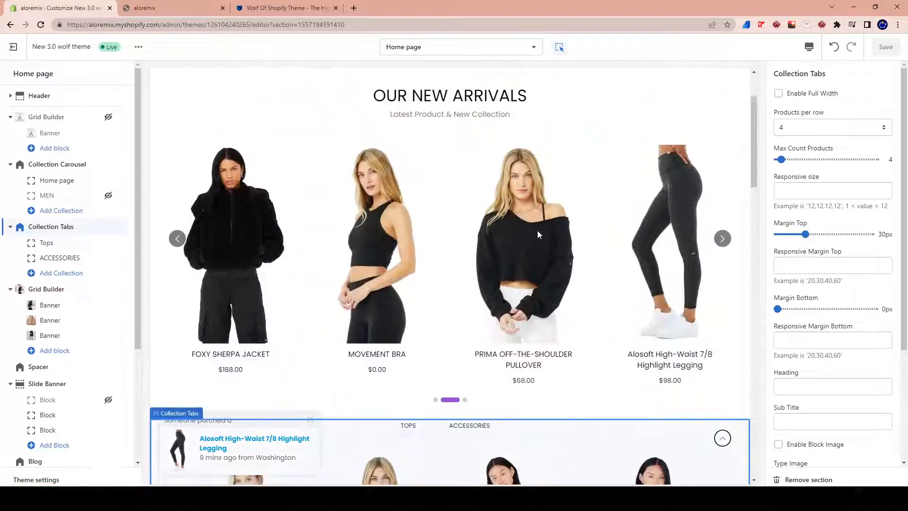
{"action": "scroll", "coordinate": [661, 271], "scroll_direction": "down", "scroll_amount": 6}
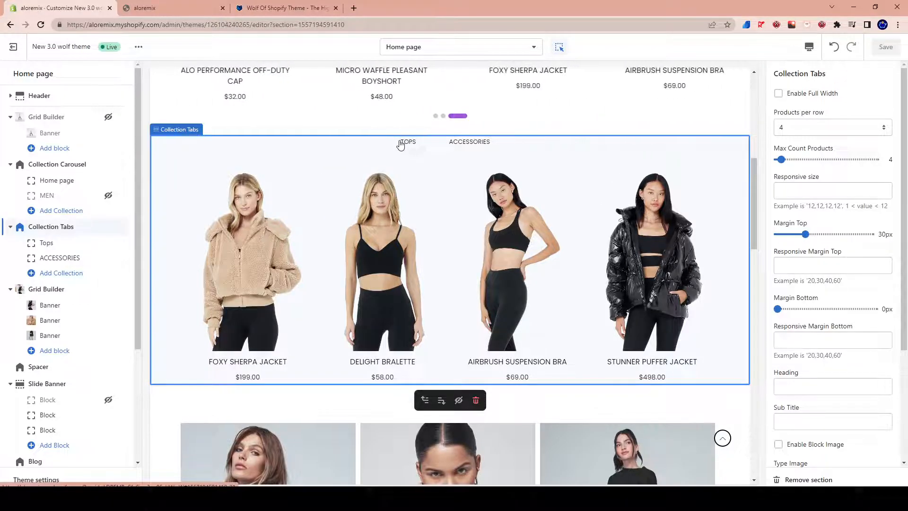
View the FOXY SHERPA JACKET product page from the Collection Tabs preview and return to the home page.
{"action": "left_click", "coordinate": [257, 236]}
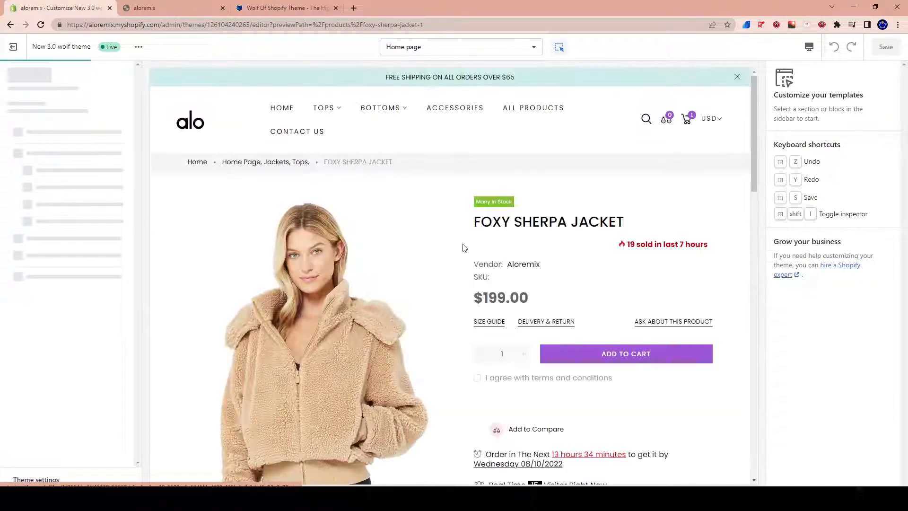
{"action": "scroll", "coordinate": [438, 243], "scroll_direction": "down", "scroll_amount": 4}
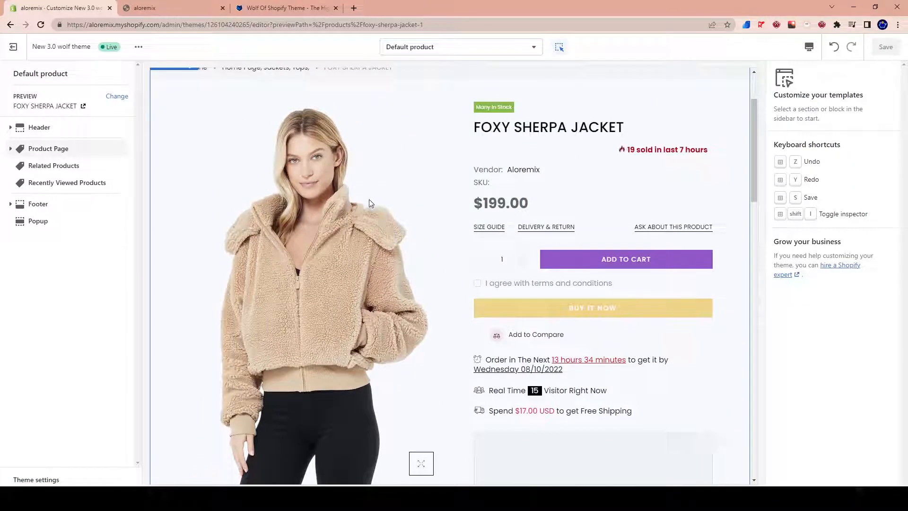
{"action": "scroll", "coordinate": [370, 203], "scroll_direction": "up", "scroll_amount": 2}
{"action": "left_click", "coordinate": [189, 124]}
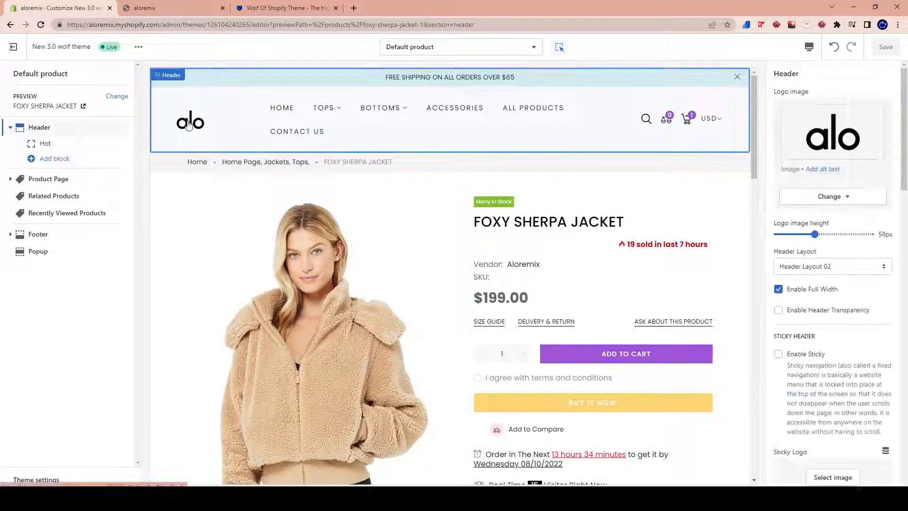
Examine the home page preview from the header and new arrivals through the Collection Tabs to the Grid Builder banners.
{"action": "scroll", "coordinate": [458, 282], "scroll_direction": "down", "scroll_amount": 6}
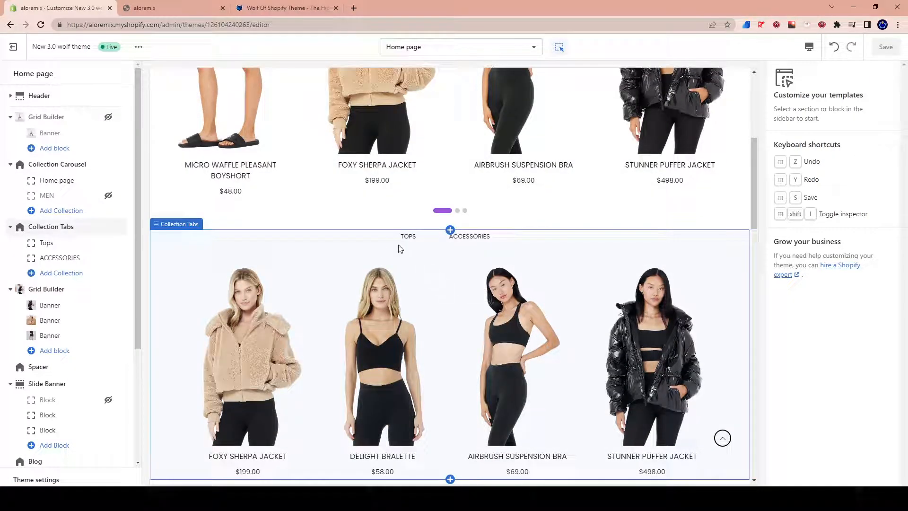
{"action": "scroll", "coordinate": [386, 262], "scroll_direction": "down", "scroll_amount": 2}
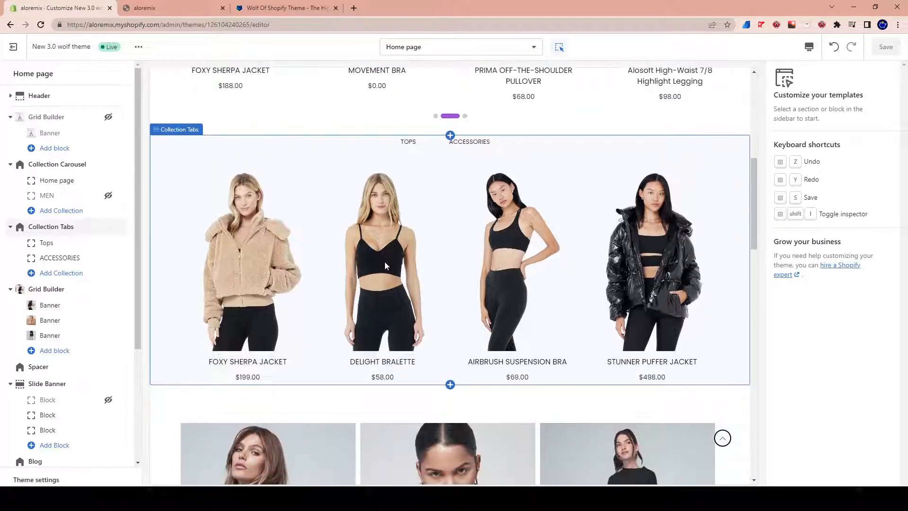
{"action": "scroll", "coordinate": [384, 266], "scroll_direction": "down", "scroll_amount": 1}
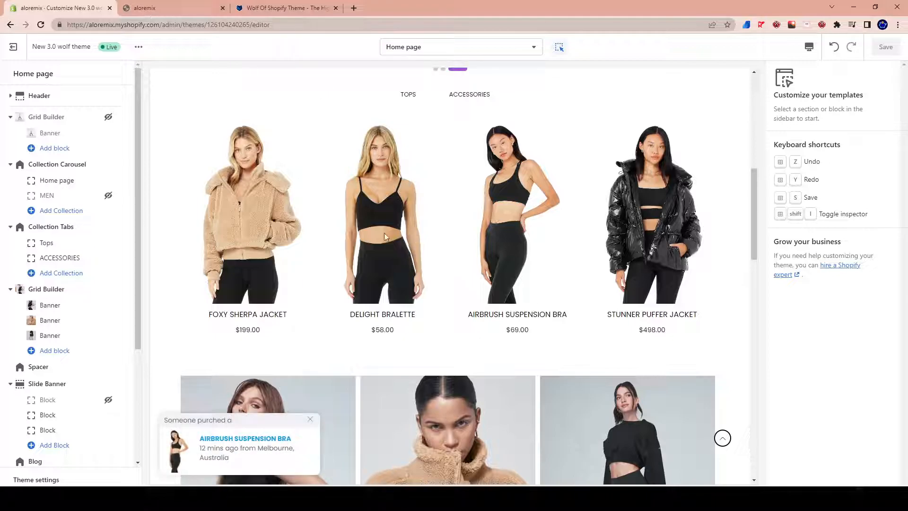
{"action": "scroll", "coordinate": [412, 227], "scroll_direction": "up", "scroll_amount": 4}
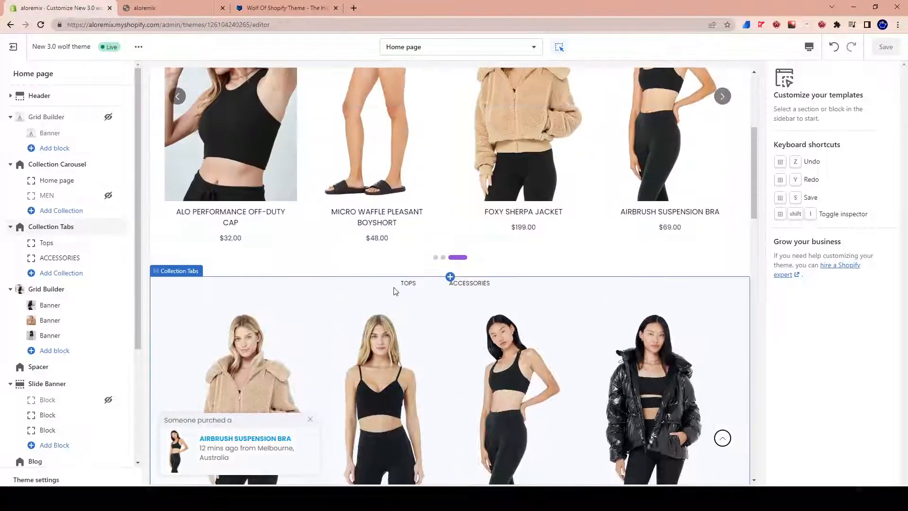
{"action": "scroll", "coordinate": [379, 283], "scroll_direction": "down", "scroll_amount": 5}
{"action": "scroll", "coordinate": [378, 283], "scroll_direction": "up", "scroll_amount": 10}
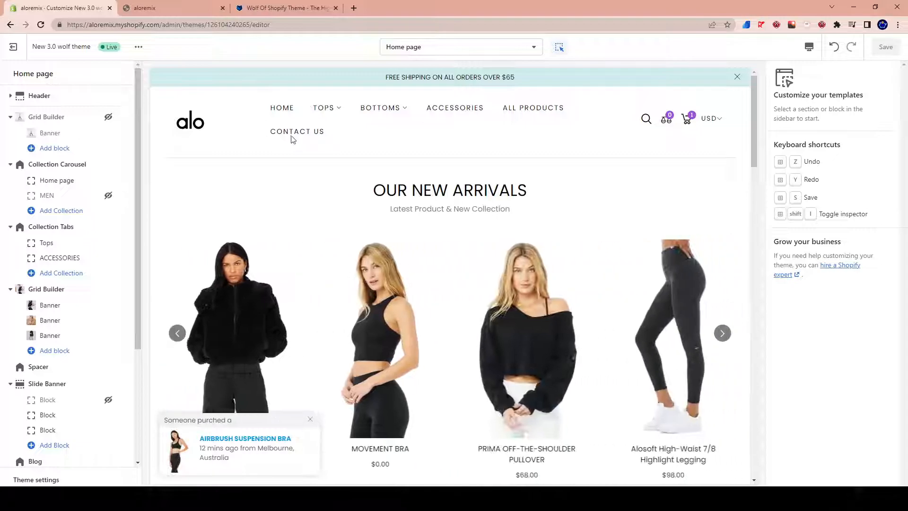
{"action": "scroll", "coordinate": [567, 343], "scroll_direction": "down", "scroll_amount": 8}
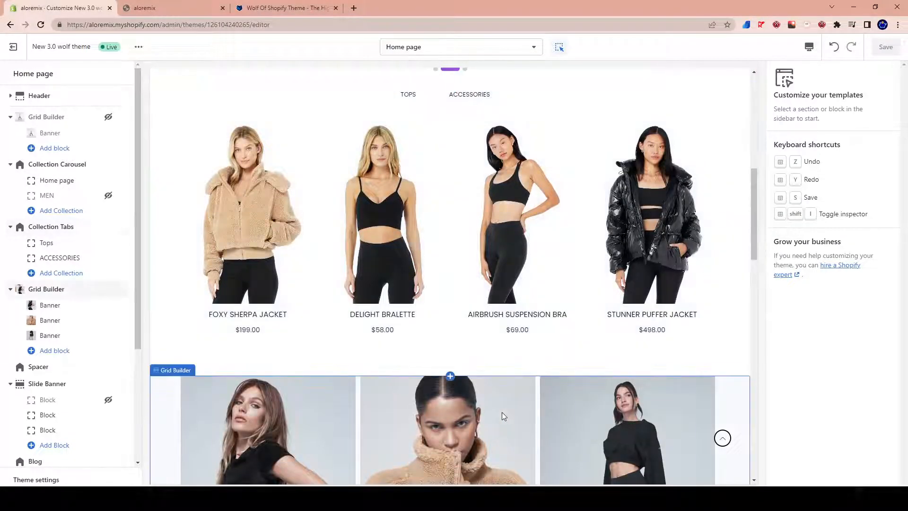
{"action": "scroll", "coordinate": [501, 413], "scroll_direction": "down", "scroll_amount": 3}
{"action": "scroll", "coordinate": [470, 402], "scroll_direction": "up", "scroll_amount": 4}
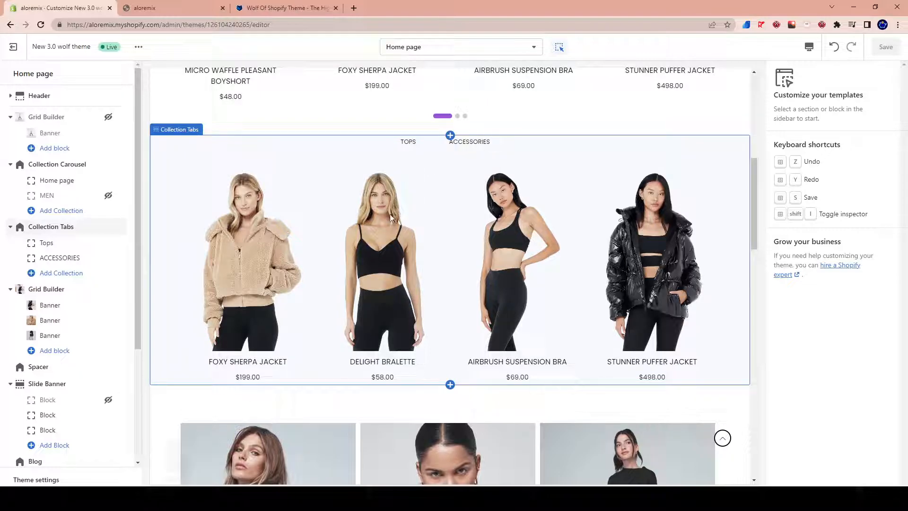
Open the image library for the first visible block of the Slide Banner section.
{"action": "scroll", "coordinate": [450, 405], "scroll_direction": "down", "scroll_amount": 12}
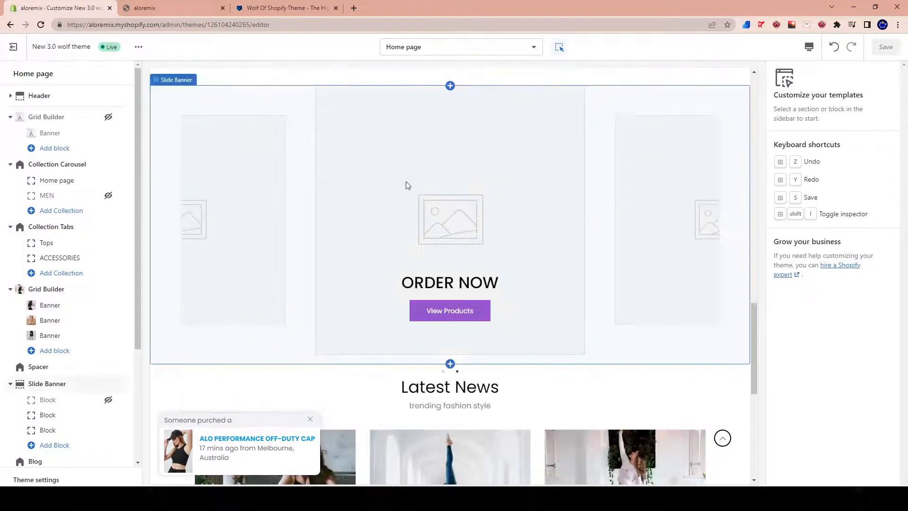
{"action": "scroll", "coordinate": [64, 321], "scroll_direction": "down", "scroll_amount": 3}
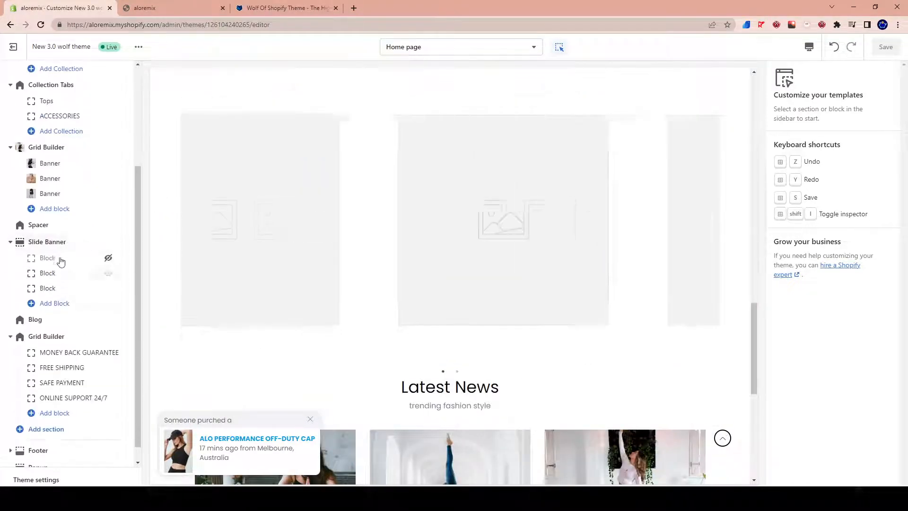
{"action": "left_click", "coordinate": [60, 243]}
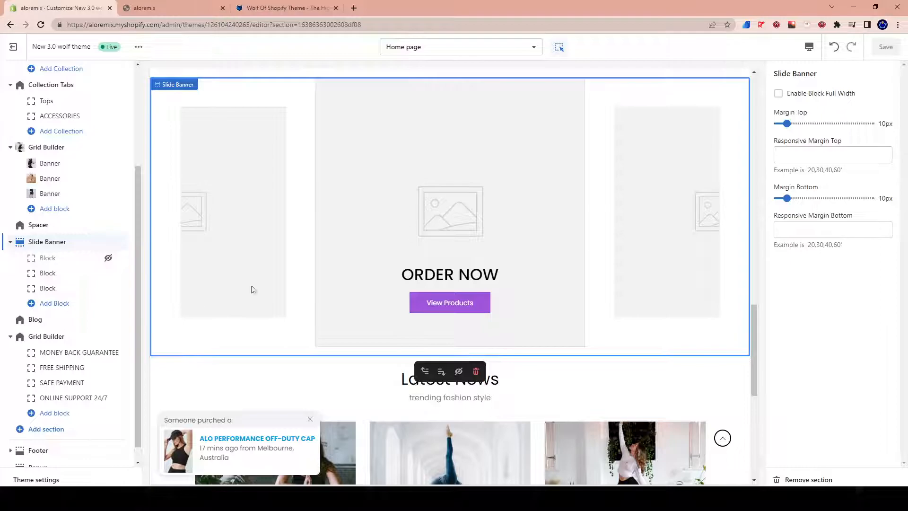
{"action": "left_click", "coordinate": [39, 276]}
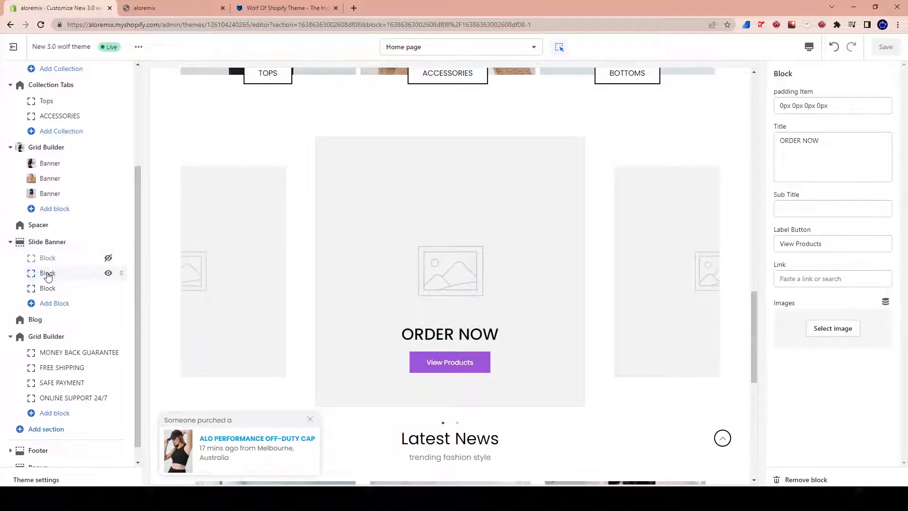
{"action": "left_click", "coordinate": [849, 329]}
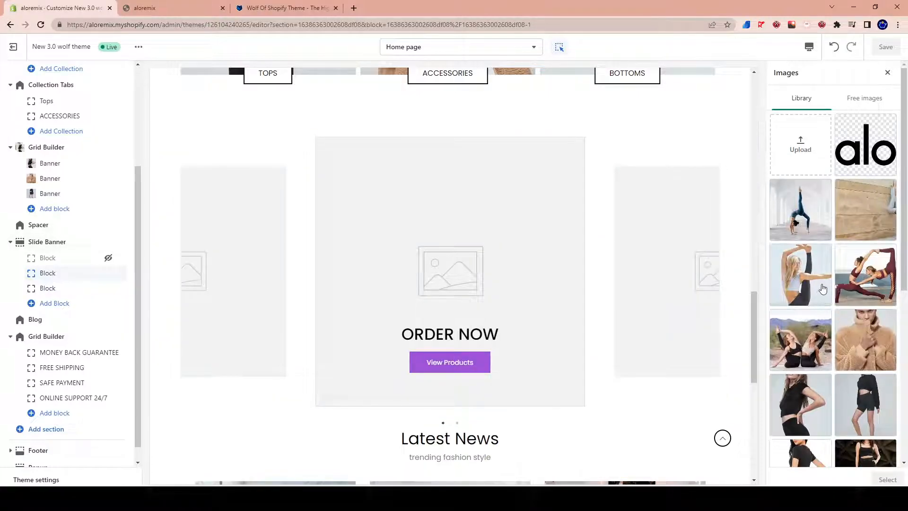
Try the arm-stretch, yoga handstand and black sweatshirt-and-shorts images in the Slide Banner block and check how each fits.
{"action": "left_click", "coordinate": [803, 294]}
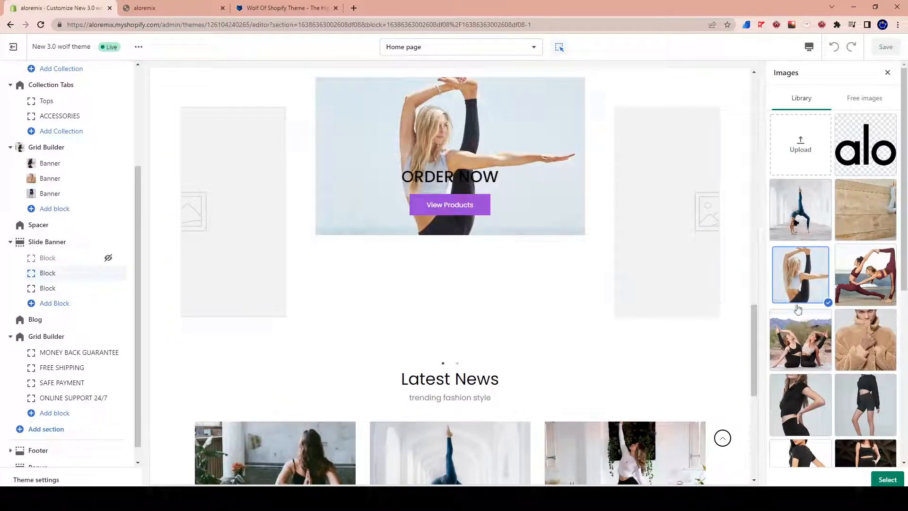
{"action": "scroll", "coordinate": [441, 204], "scroll_direction": "up", "scroll_amount": 1}
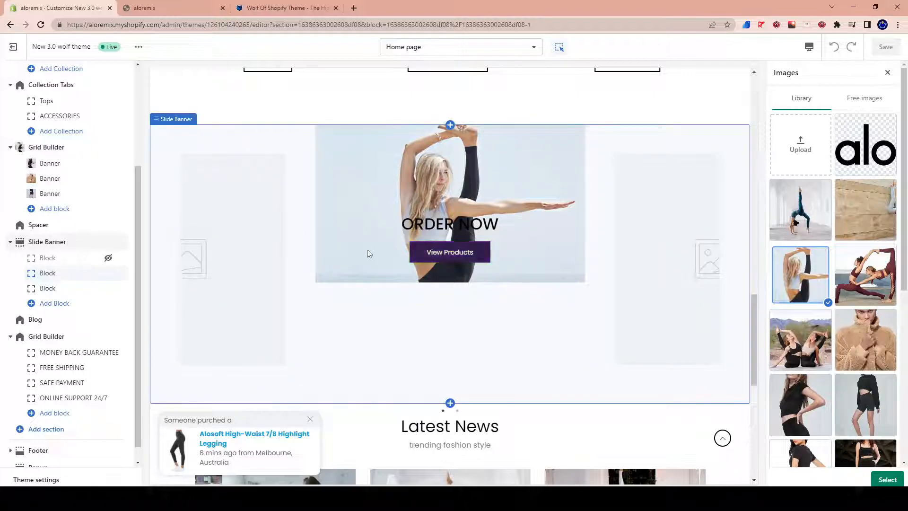
{"action": "left_click", "coordinate": [815, 232]}
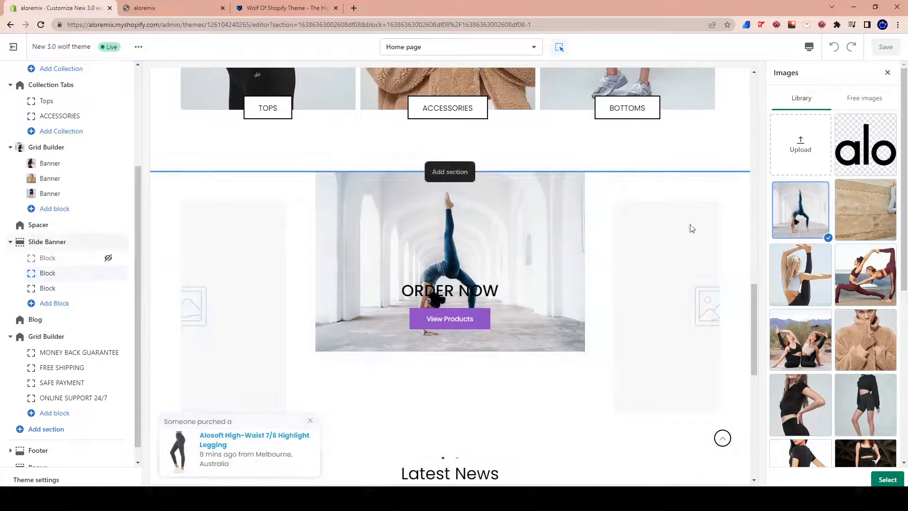
{"action": "scroll", "coordinate": [829, 417], "scroll_direction": "down", "scroll_amount": 2}
{"action": "left_click", "coordinate": [842, 314]}
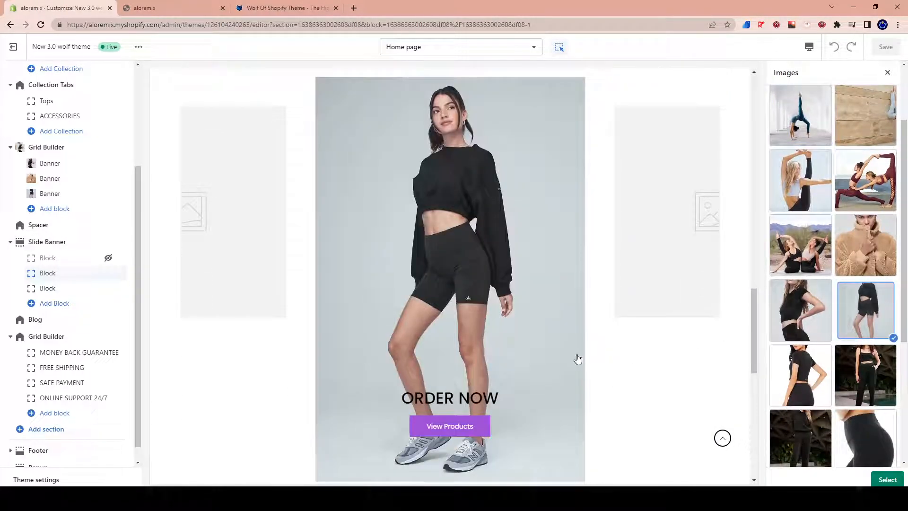
{"action": "scroll", "coordinate": [559, 364], "scroll_direction": "down", "scroll_amount": 1}
{"action": "scroll", "coordinate": [510, 269], "scroll_direction": "up", "scroll_amount": 2}
{"action": "scroll", "coordinate": [379, 288], "scroll_direction": "down", "scroll_amount": 2}
{"action": "scroll", "coordinate": [416, 206], "scroll_direction": "up", "scroll_amount": 1}
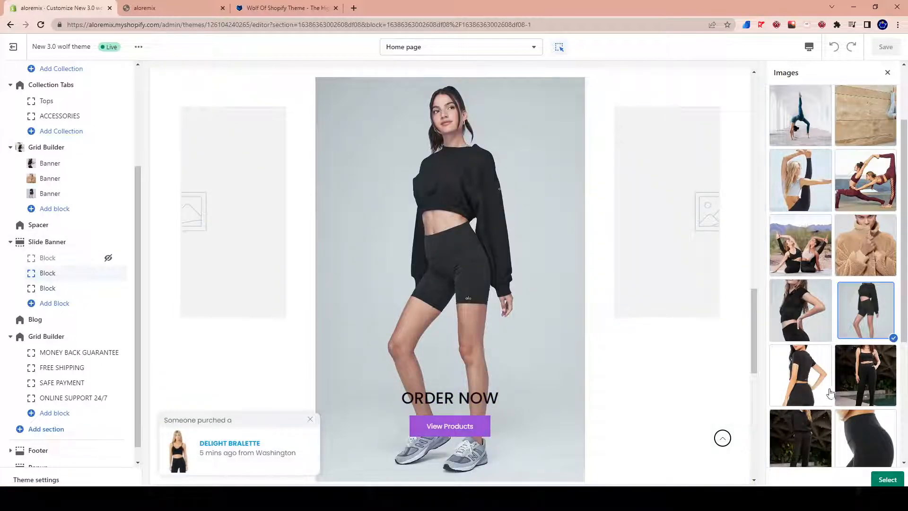
Set the first visible Slide Banner block's image to the model in the black strappy crop top and trousers.
{"action": "left_click", "coordinate": [857, 372]}
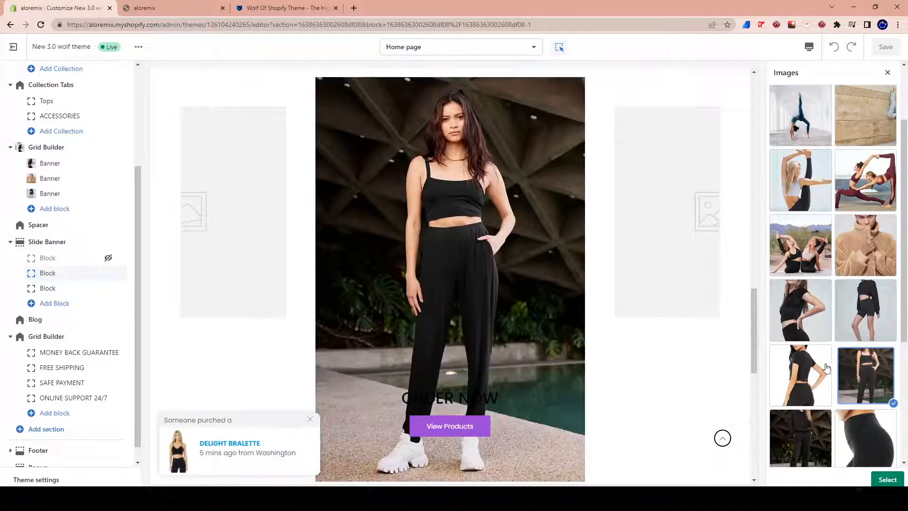
{"action": "scroll", "coordinate": [558, 349], "scroll_direction": "down", "scroll_amount": 1}
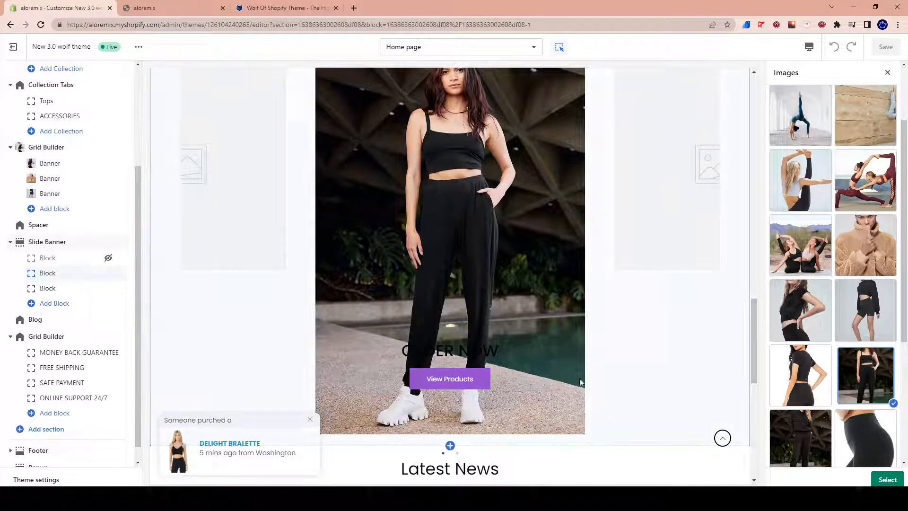
{"action": "scroll", "coordinate": [553, 263], "scroll_direction": "up", "scroll_amount": 1}
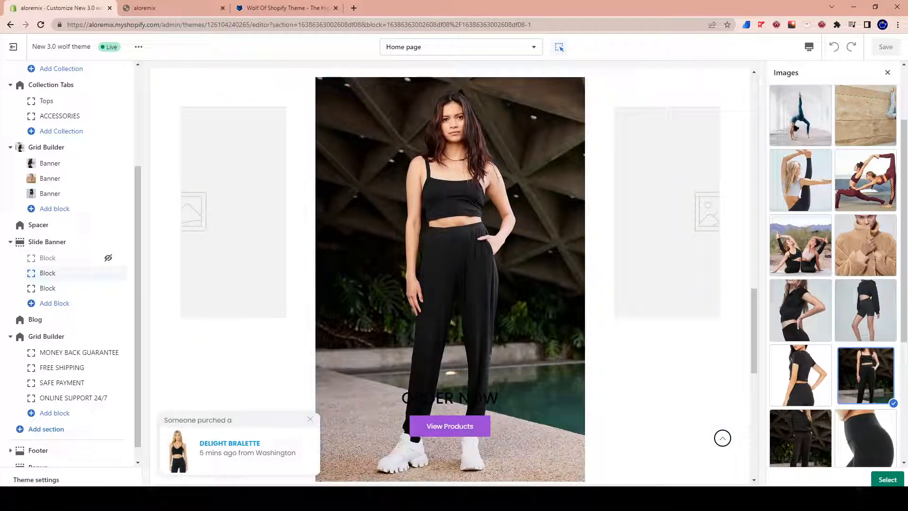
{"action": "left_click", "coordinate": [888, 479]}
Try the black hoodie-and-joggers image in the last Slide Banner block and look at the slides in the preview.
{"action": "left_click", "coordinate": [32, 288]}
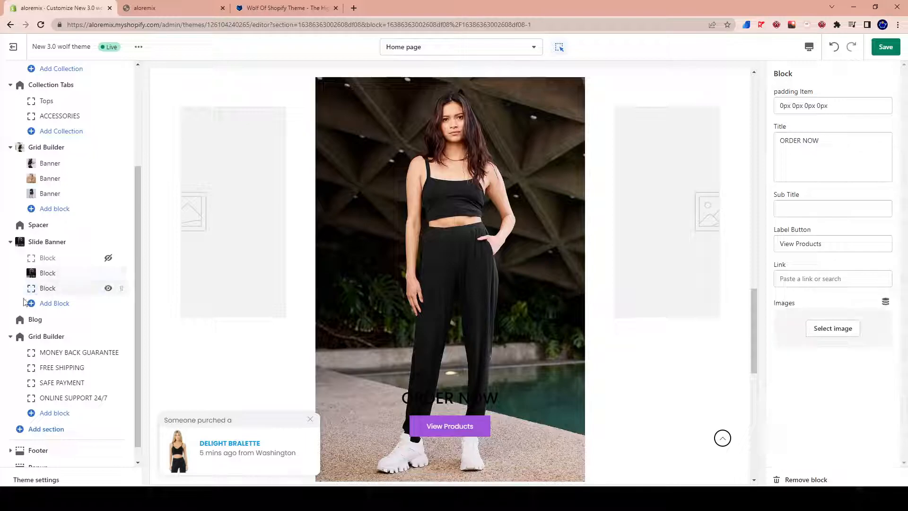
{"action": "left_click", "coordinate": [826, 336]}
{"action": "scroll", "coordinate": [826, 337], "scroll_direction": "down", "scroll_amount": 5}
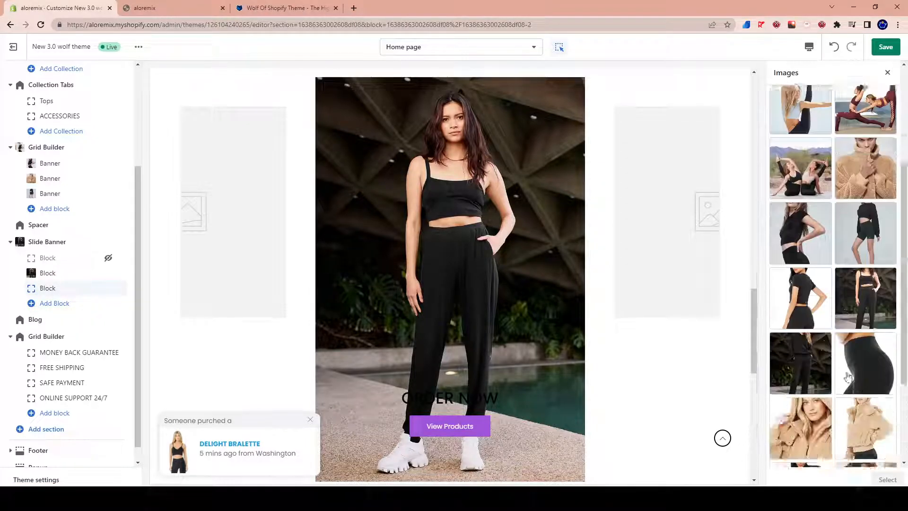
{"action": "left_click", "coordinate": [805, 301]}
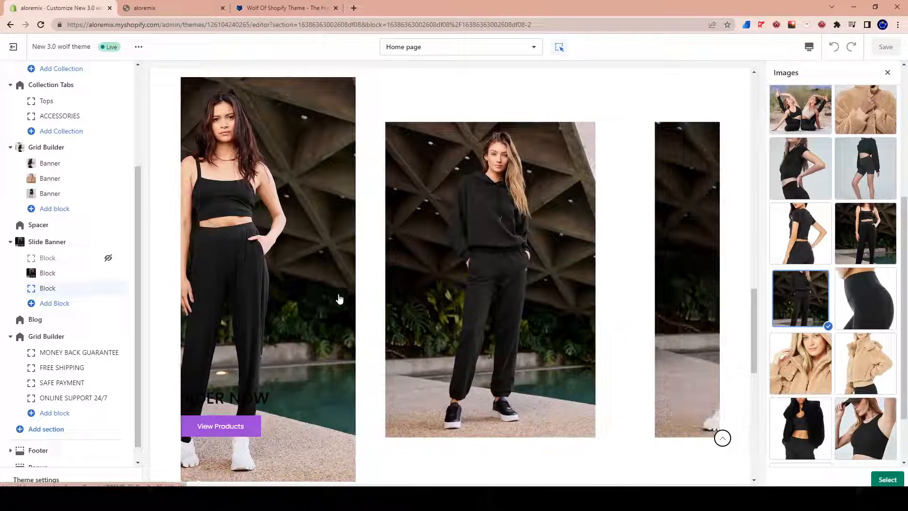
{"action": "left_click", "coordinate": [420, 257]}
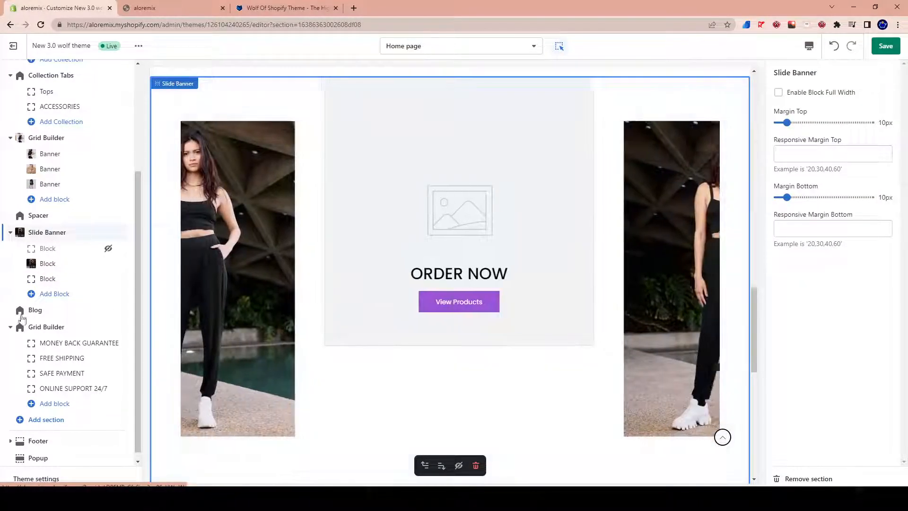
Set the last Slide Banner block's image to the model in the black hoodie and joggers, and save the theme.
{"action": "left_click", "coordinate": [48, 280]}
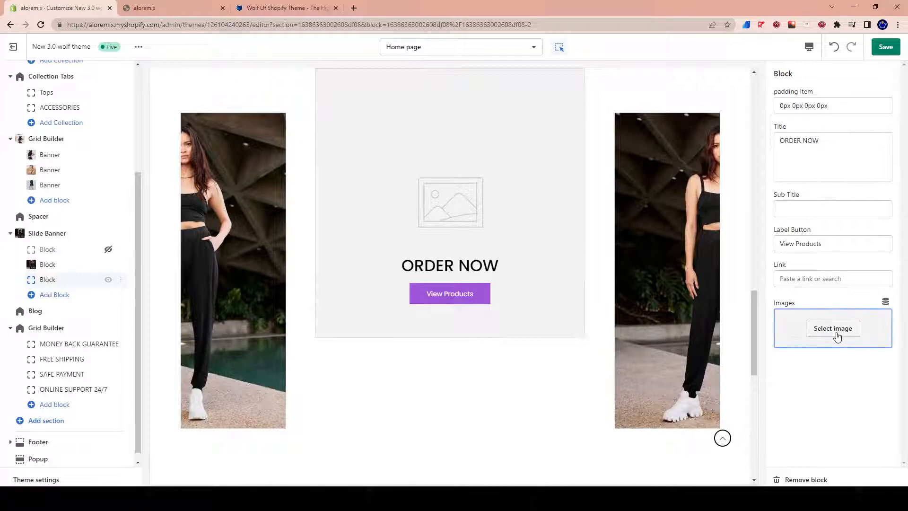
{"action": "left_click", "coordinate": [838, 330]}
{"action": "scroll", "coordinate": [814, 286], "scroll_direction": "down", "scroll_amount": 6}
{"action": "left_click", "coordinate": [801, 251]}
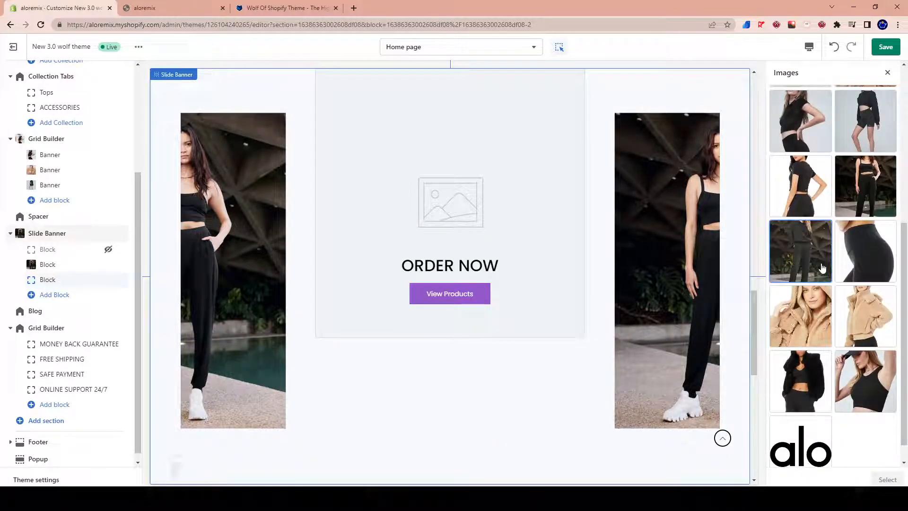
{"action": "left_click", "coordinate": [881, 480]}
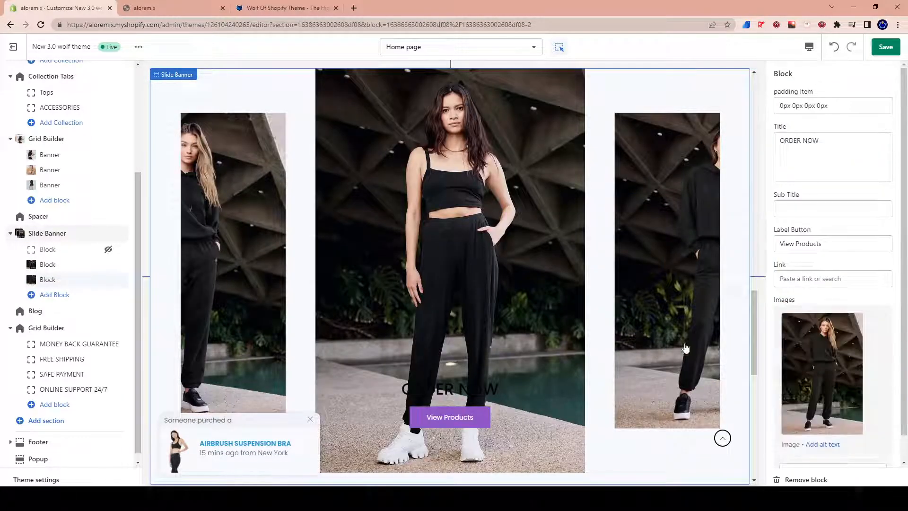
{"action": "left_click", "coordinate": [897, 52]}
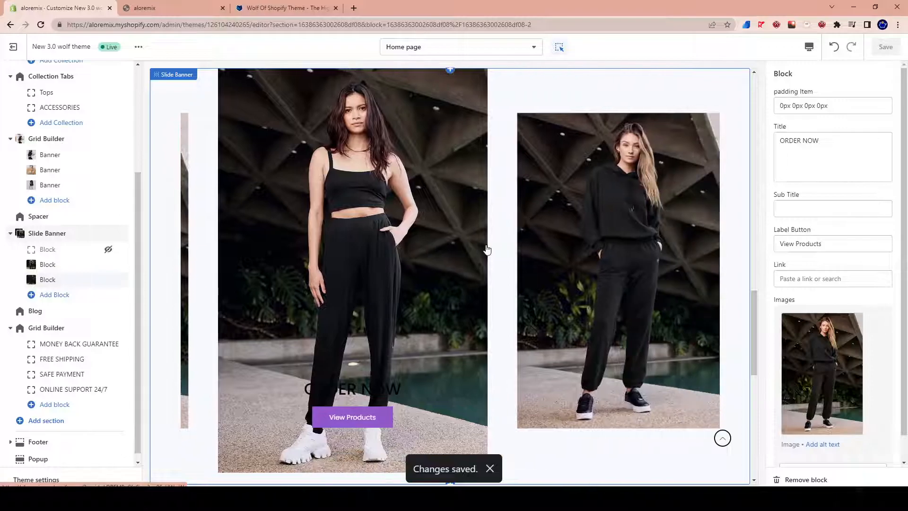
Examine the Slide Banner slides and compare them with the Grid Builder banners and product sections above.
{"action": "left_click", "coordinate": [517, 196]}
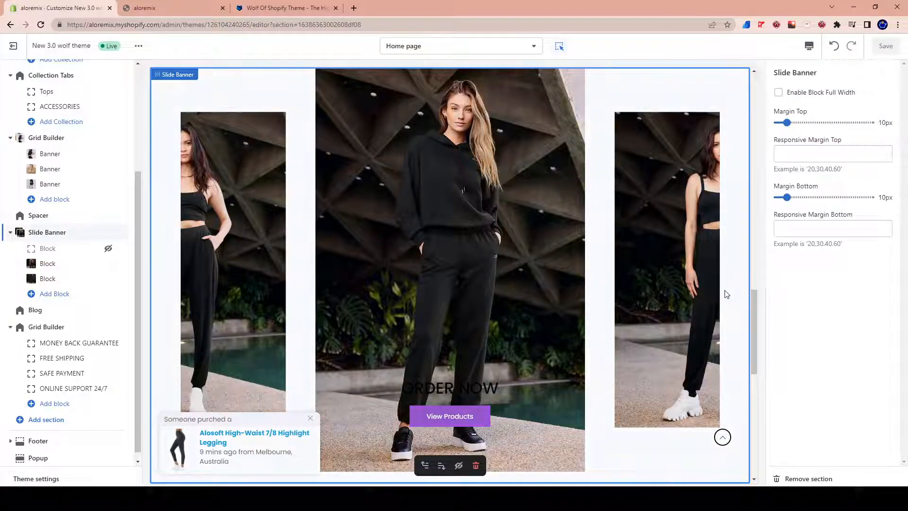
{"action": "scroll", "coordinate": [639, 291], "scroll_direction": "down", "scroll_amount": 2}
{"action": "scroll", "coordinate": [506, 275], "scroll_direction": "up", "scroll_amount": 6}
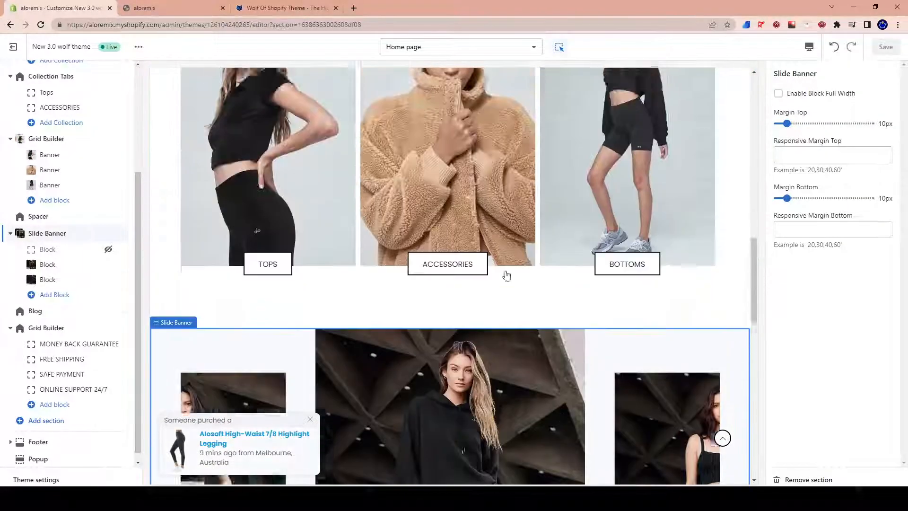
{"action": "scroll", "coordinate": [506, 275], "scroll_direction": "up", "scroll_amount": 8}
{"action": "scroll", "coordinate": [540, 246], "scroll_direction": "down", "scroll_amount": 4}
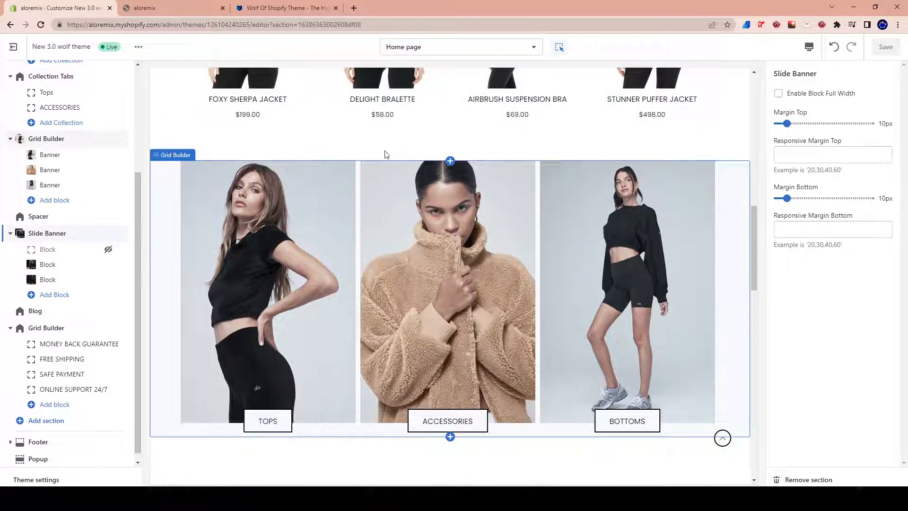
{"action": "scroll", "coordinate": [472, 376], "scroll_direction": "down", "scroll_amount": 5}
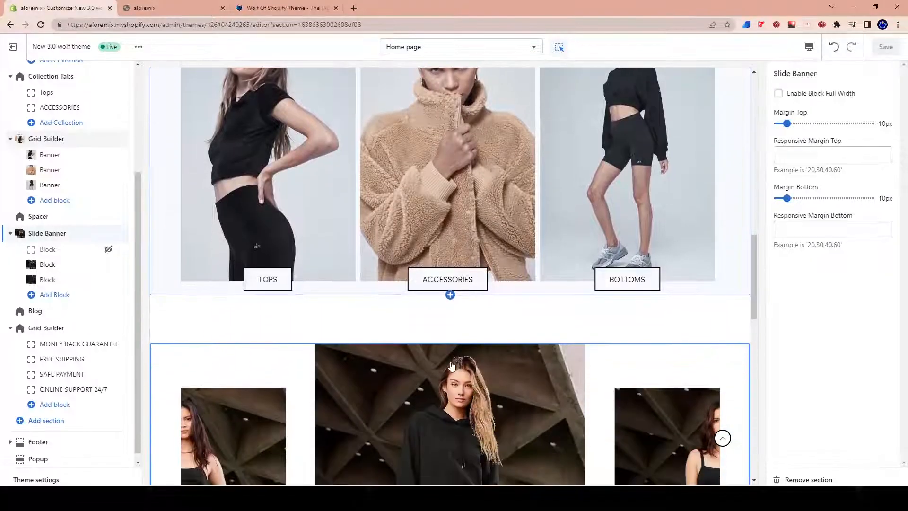
{"action": "scroll", "coordinate": [448, 355], "scroll_direction": "down", "scroll_amount": 2}
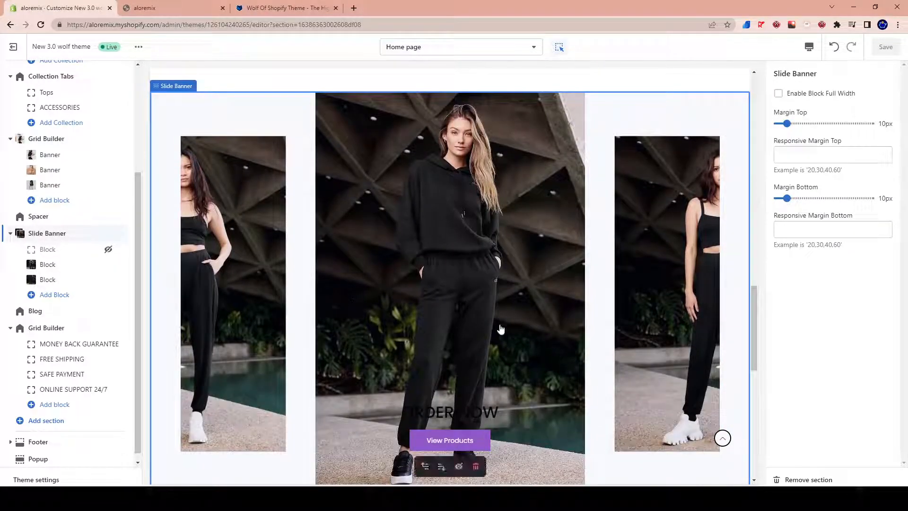
{"action": "scroll", "coordinate": [448, 332], "scroll_direction": "down", "scroll_amount": 2}
{"action": "scroll", "coordinate": [265, 354], "scroll_direction": "up", "scroll_amount": 6}
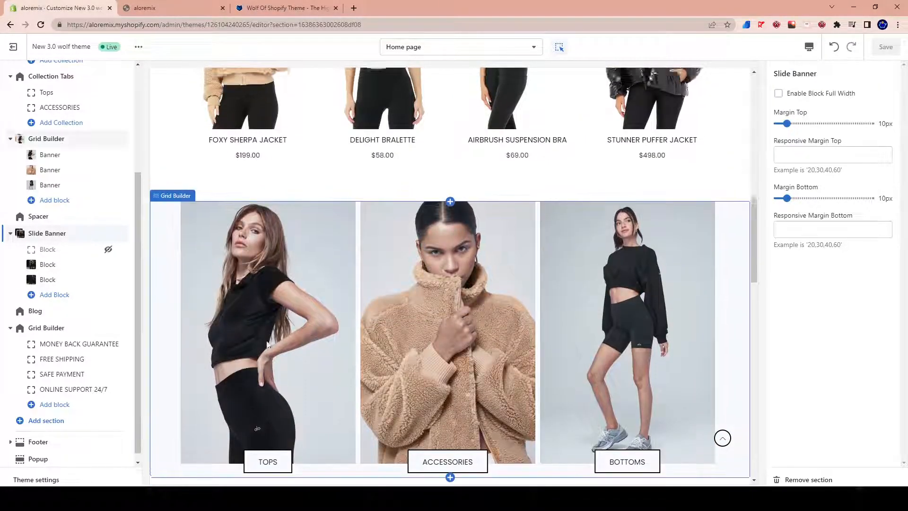
{"action": "scroll", "coordinate": [279, 353], "scroll_direction": "up", "scroll_amount": 3}
{"action": "scroll", "coordinate": [279, 360], "scroll_direction": "up", "scroll_amount": 5}
{"action": "scroll", "coordinate": [690, 234], "scroll_direction": "down", "scroll_amount": 10}
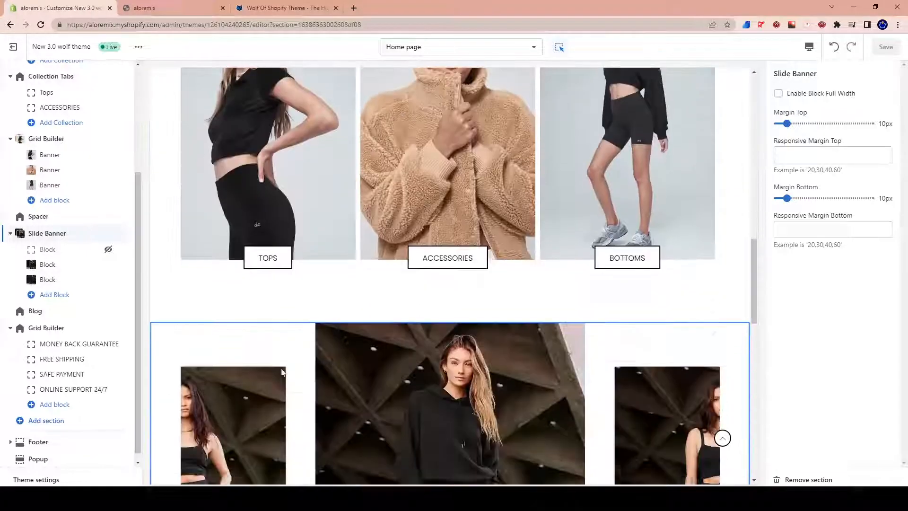
{"action": "scroll", "coordinate": [690, 233], "scroll_direction": "up", "scroll_amount": 3}
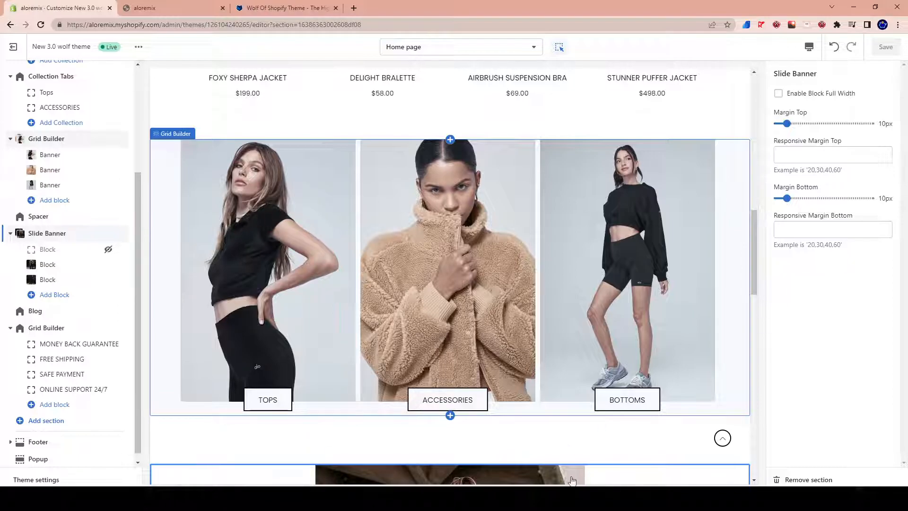
{"action": "scroll", "coordinate": [634, 416], "scroll_direction": "down", "scroll_amount": 8}
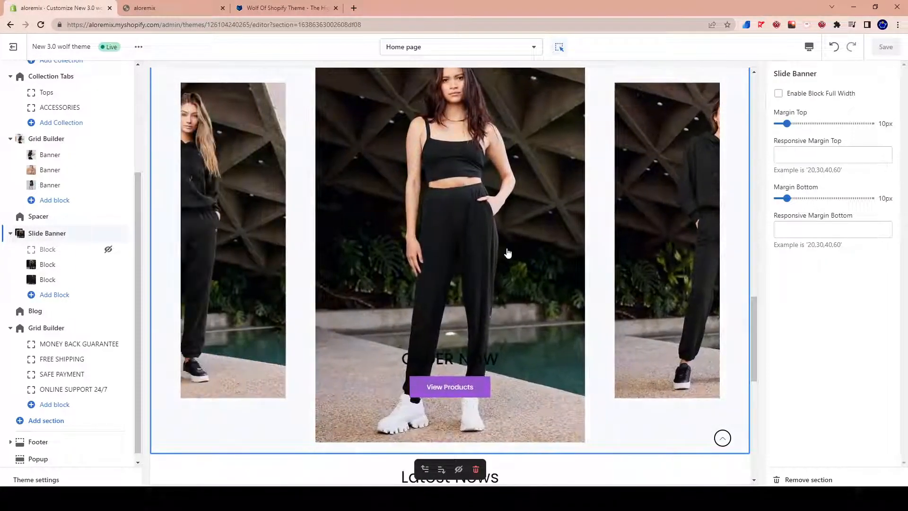
Examine the home page preview from the header down to the Slide Banner and back up to the Collection Tabs.
{"action": "scroll", "coordinate": [503, 253], "scroll_direction": "up", "scroll_amount": 5}
{"action": "scroll", "coordinate": [477, 240], "scroll_direction": "up", "scroll_amount": 10}
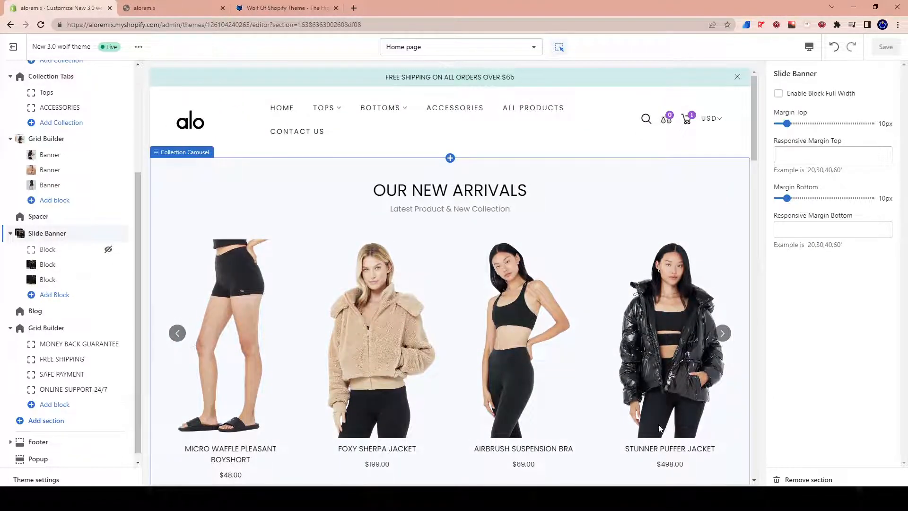
{"action": "scroll", "coordinate": [660, 429], "scroll_direction": "down", "scroll_amount": 1}
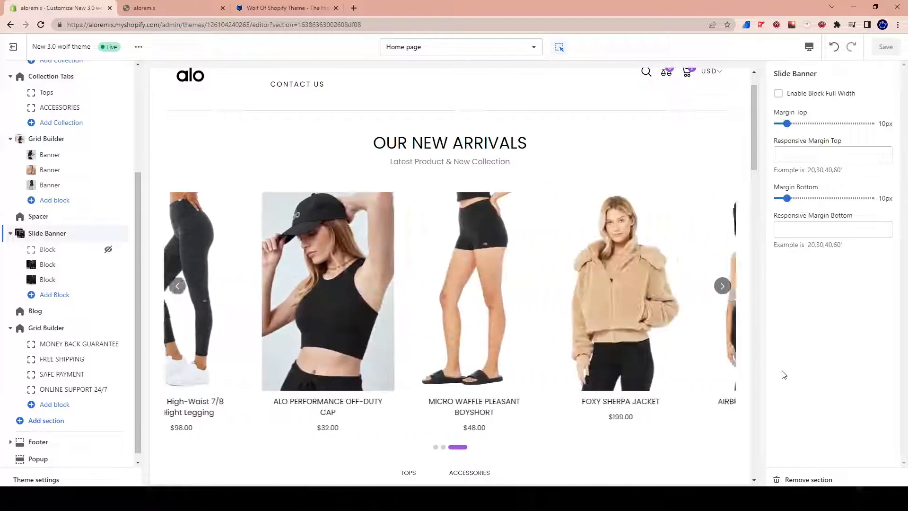
{"action": "scroll", "coordinate": [678, 378], "scroll_direction": "down", "scroll_amount": 6}
{"action": "scroll", "coordinate": [675, 382], "scroll_direction": "down", "scroll_amount": 10}
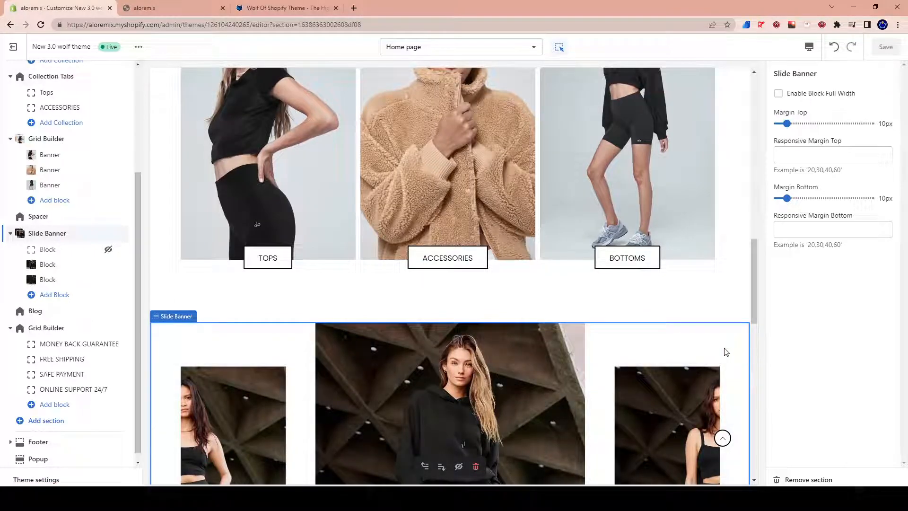
{"action": "scroll", "coordinate": [723, 364], "scroll_direction": "up", "scroll_amount": 5}
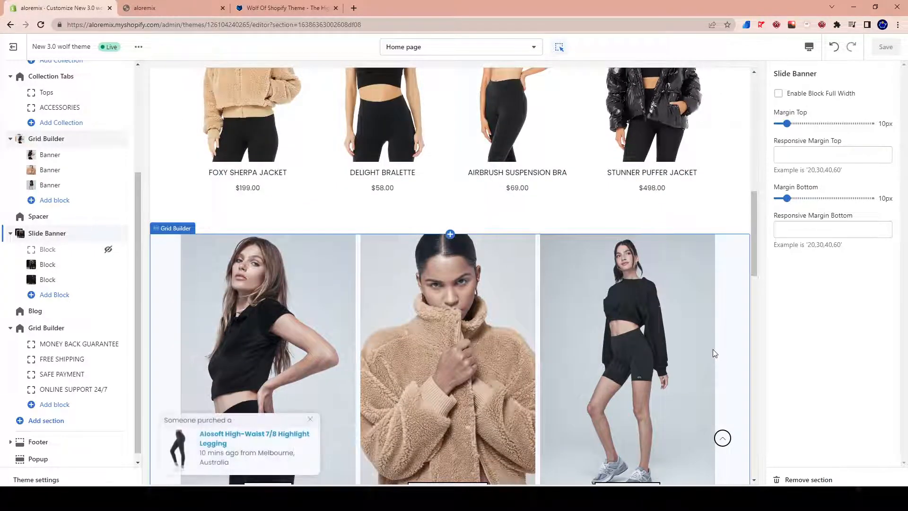
{"action": "scroll", "coordinate": [715, 355], "scroll_direction": "up", "scroll_amount": 4}
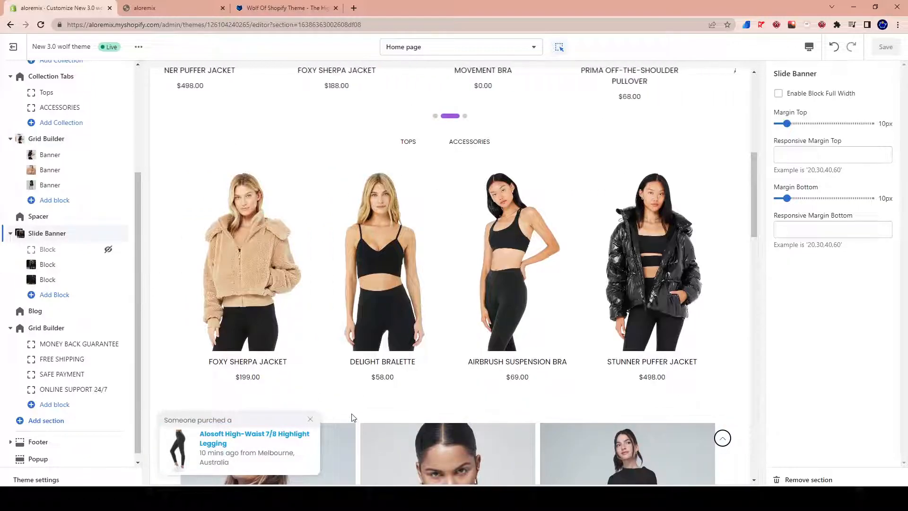
View the $199.00 FOXY SHERPA JACKET product page from the Collection Tabs preview and return to the home page.
{"action": "left_click", "coordinate": [415, 256]}
{"action": "left_click", "coordinate": [251, 240]}
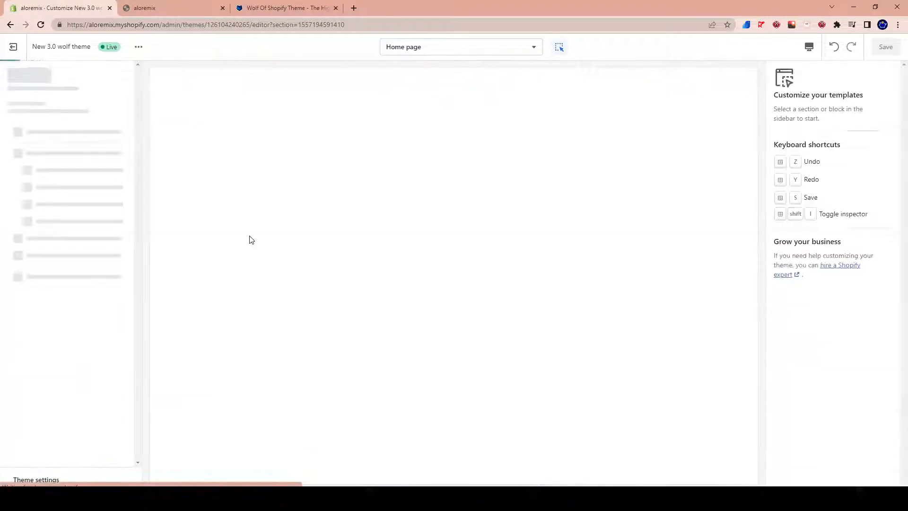
{"action": "scroll", "coordinate": [541, 320], "scroll_direction": "down", "scroll_amount": 2}
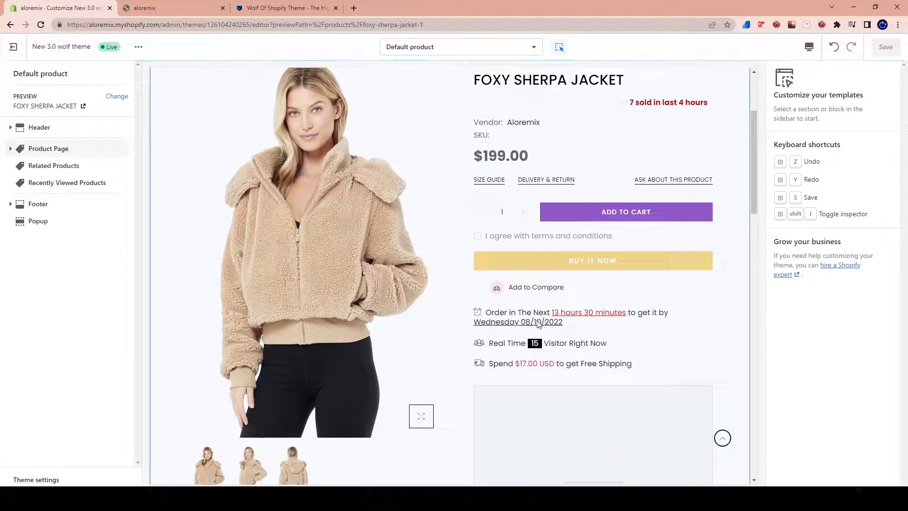
{"action": "scroll", "coordinate": [538, 323], "scroll_direction": "up", "scroll_amount": 1}
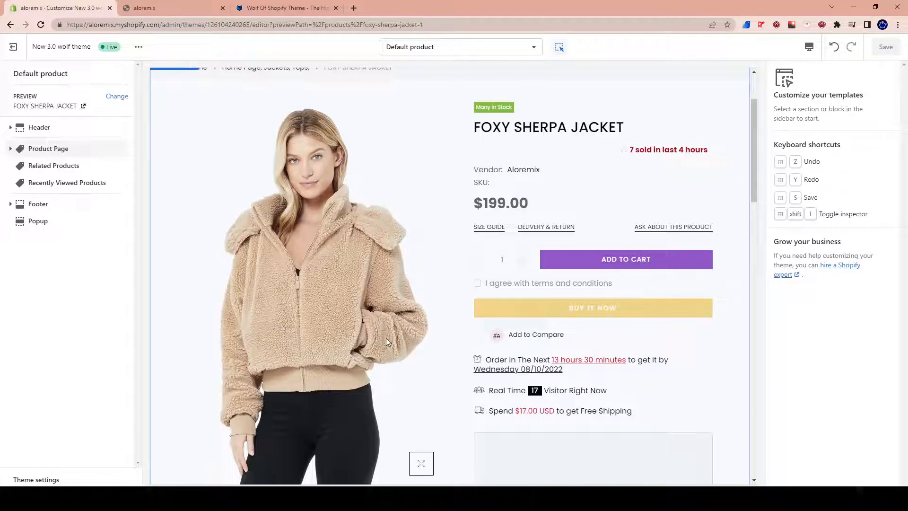
{"action": "scroll", "coordinate": [298, 189], "scroll_direction": "up", "scroll_amount": 2}
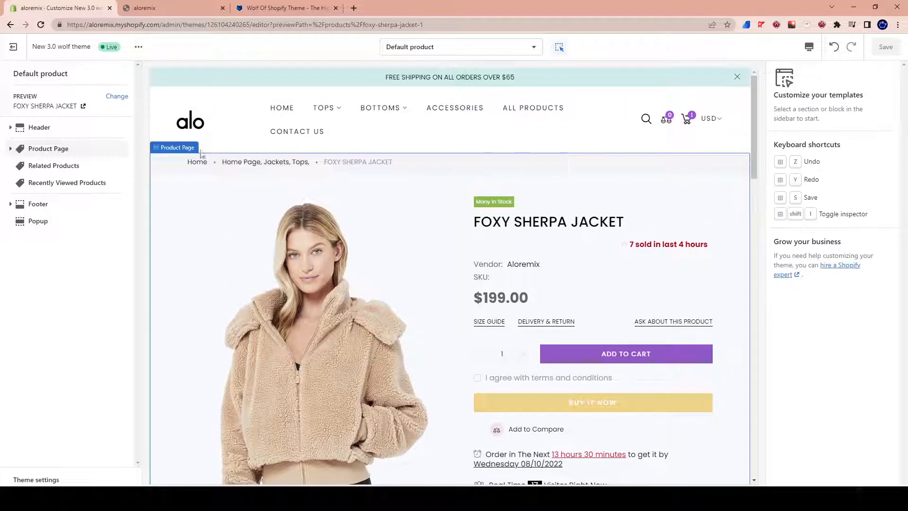
{"action": "left_click", "coordinate": [199, 161]}
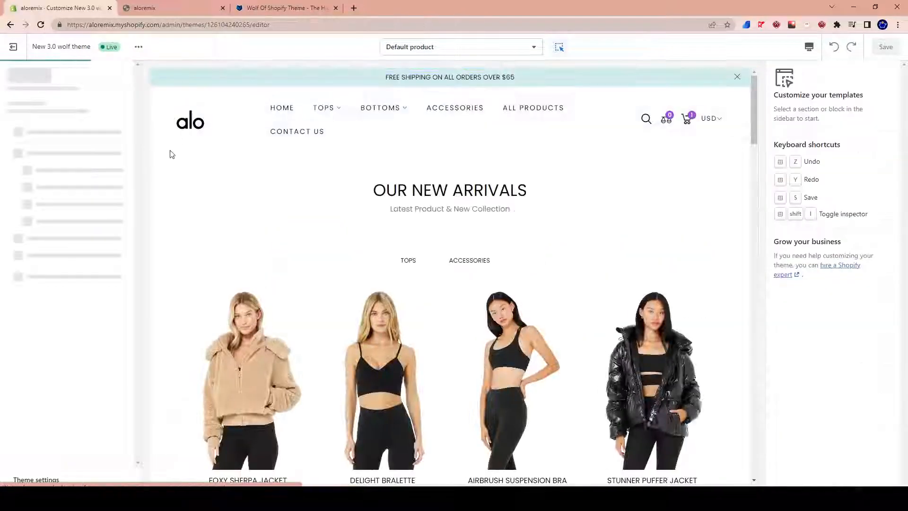
Examine the whole home page preview once more, from the product sections and banners back up to the new arrivals.
{"action": "scroll", "coordinate": [548, 322], "scroll_direction": "down", "scroll_amount": 10}
{"action": "scroll", "coordinate": [523, 339], "scroll_direction": "down", "scroll_amount": 5}
{"action": "scroll", "coordinate": [447, 195], "scroll_direction": "up", "scroll_amount": 4}
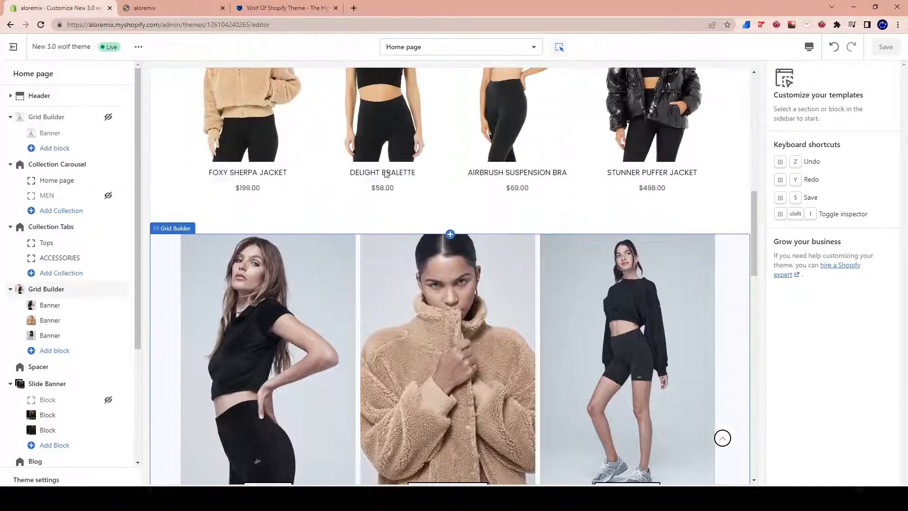
{"action": "scroll", "coordinate": [352, 251], "scroll_direction": "up", "scroll_amount": 9}
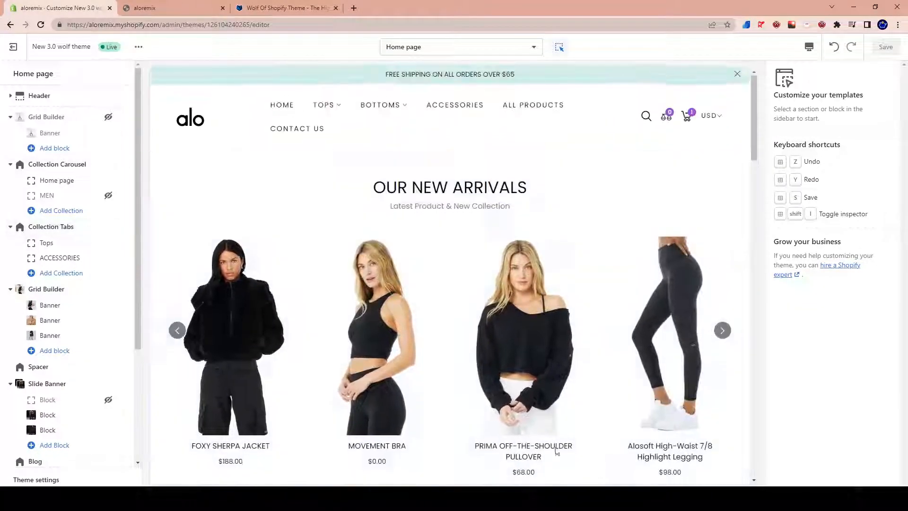
{"action": "scroll", "coordinate": [451, 408], "scroll_direction": "down", "scroll_amount": 6}
{"action": "scroll", "coordinate": [450, 407], "scroll_direction": "down", "scroll_amount": 15}
{"action": "scroll", "coordinate": [447, 414], "scroll_direction": "up", "scroll_amount": 2}
{"action": "scroll", "coordinate": [447, 414], "scroll_direction": "up", "scroll_amount": 15}
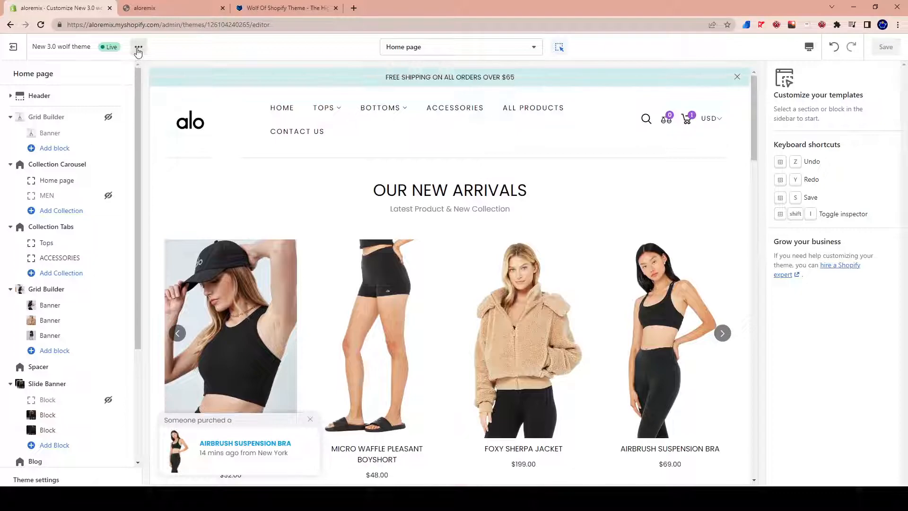
Switch to the aloremix storefront tab and reload it to view the saved home page.
{"action": "left_click", "coordinate": [166, 9]}
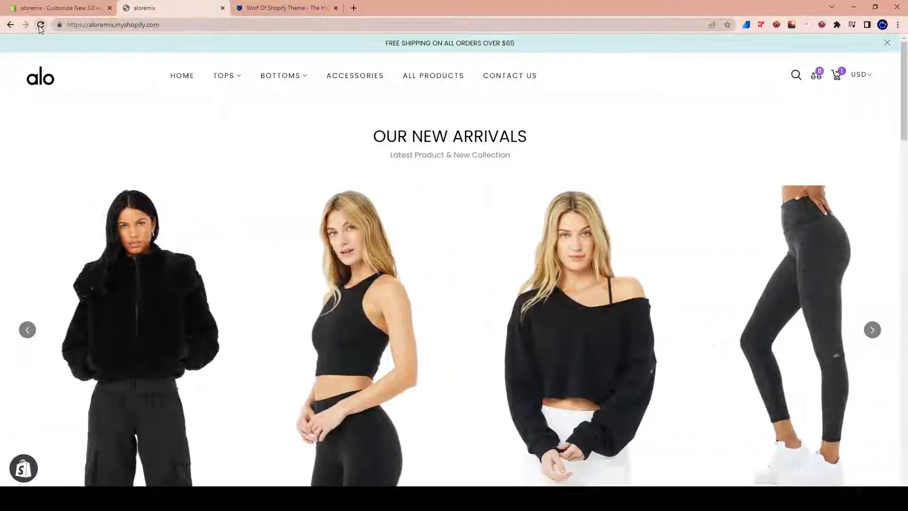
{"action": "left_click", "coordinate": [40, 26]}
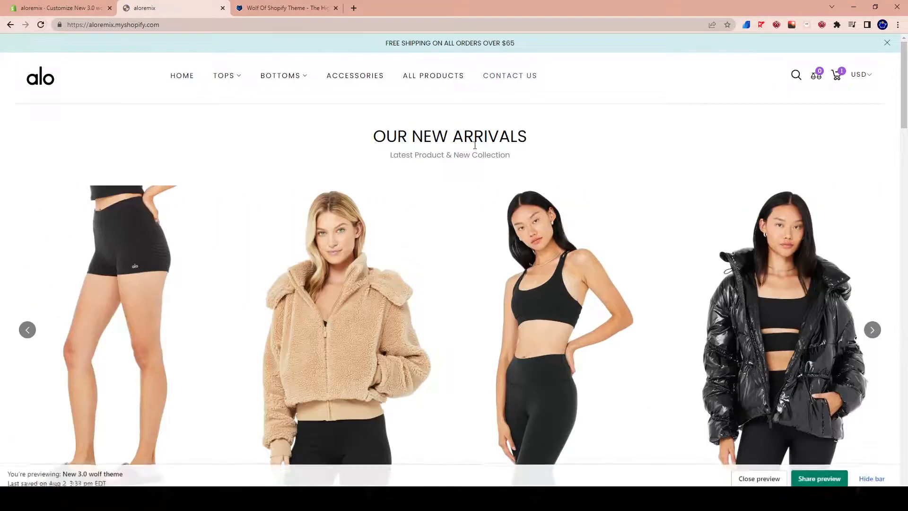
Hide the theme preview bar and examine the OUR NEW ARRIVALS carousel with its heading, moving back one product.
{"action": "left_click", "coordinate": [881, 477]}
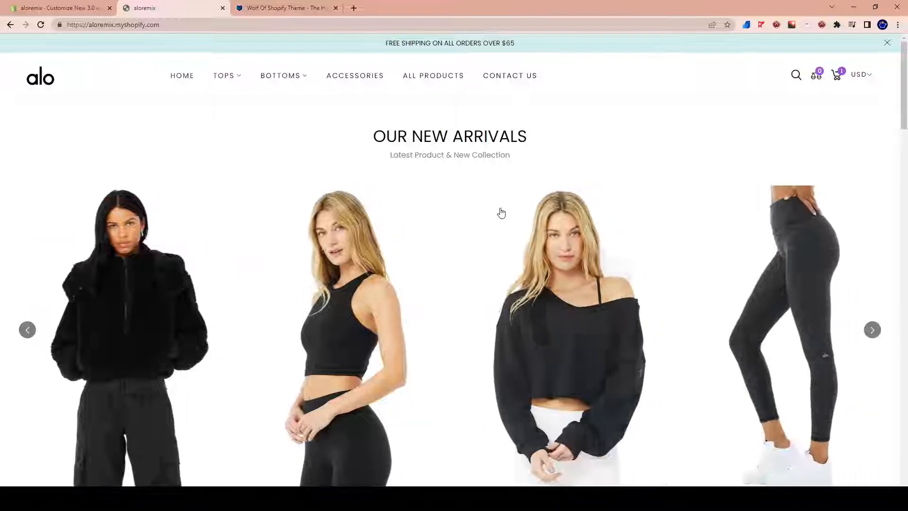
{"action": "scroll", "coordinate": [498, 211], "scroll_direction": "down", "scroll_amount": 1}
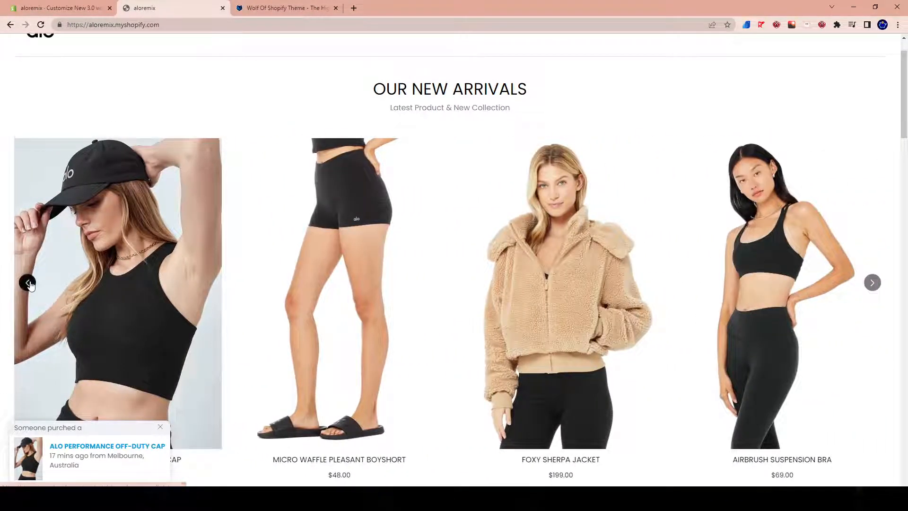
{"action": "left_click", "coordinate": [27, 283]}
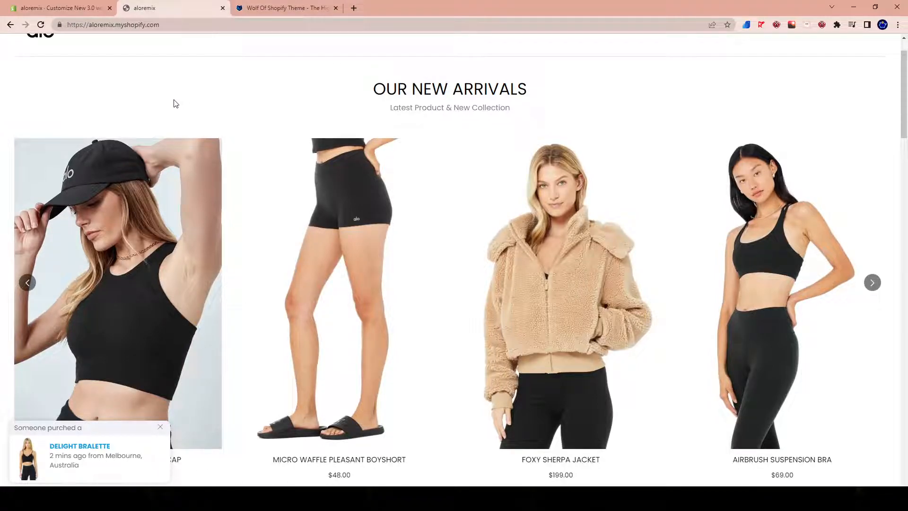
{"action": "scroll", "coordinate": [475, 129], "scroll_direction": "down", "scroll_amount": 2}
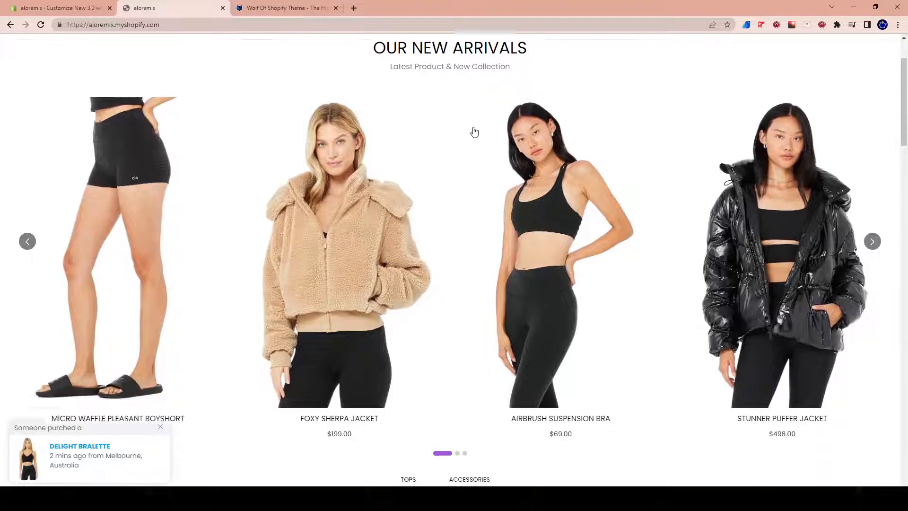
{"action": "scroll", "coordinate": [434, 112], "scroll_direction": "up", "scroll_amount": 3}
{"action": "left_click_drag", "start_coordinate": [386, 137], "coordinate": [528, 152]}
{"action": "scroll", "coordinate": [509, 154], "scroll_direction": "down", "scroll_amount": 10}
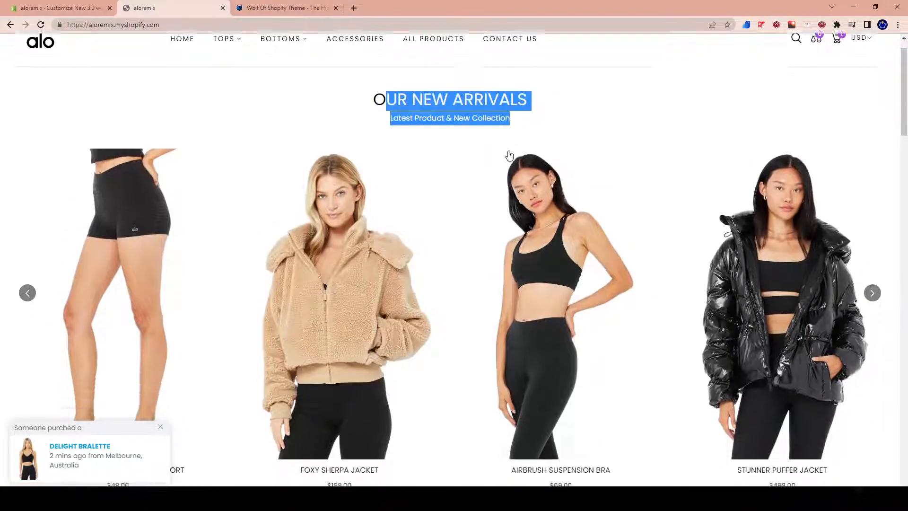
{"action": "scroll", "coordinate": [455, 123], "scroll_direction": "up", "scroll_amount": 3}
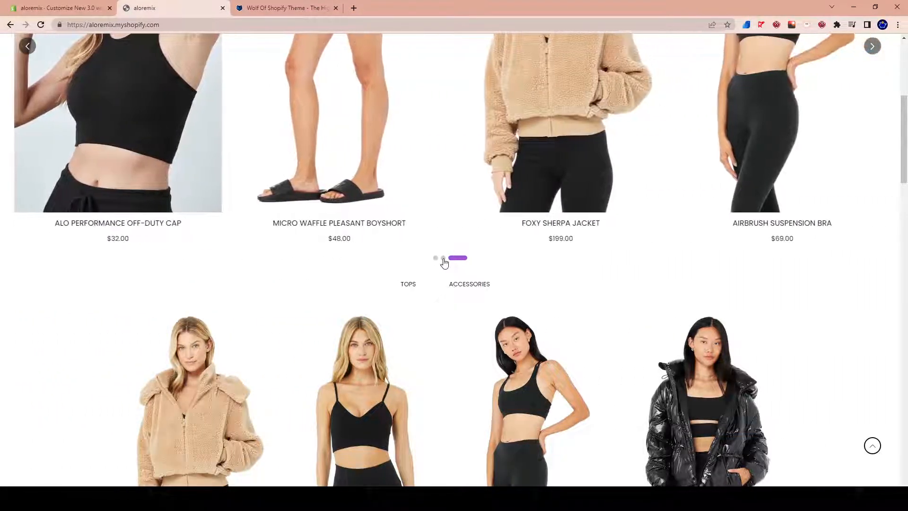
Try the new arrivals carousel's page indicators and compare it with the collection tabs below.
{"action": "left_click", "coordinate": [460, 259]}
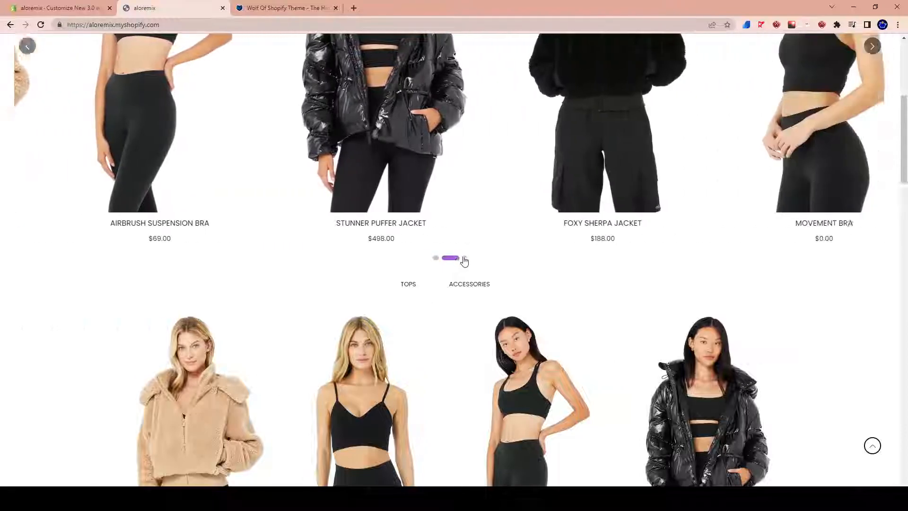
{"action": "scroll", "coordinate": [521, 260], "scroll_direction": "down", "scroll_amount": 4}
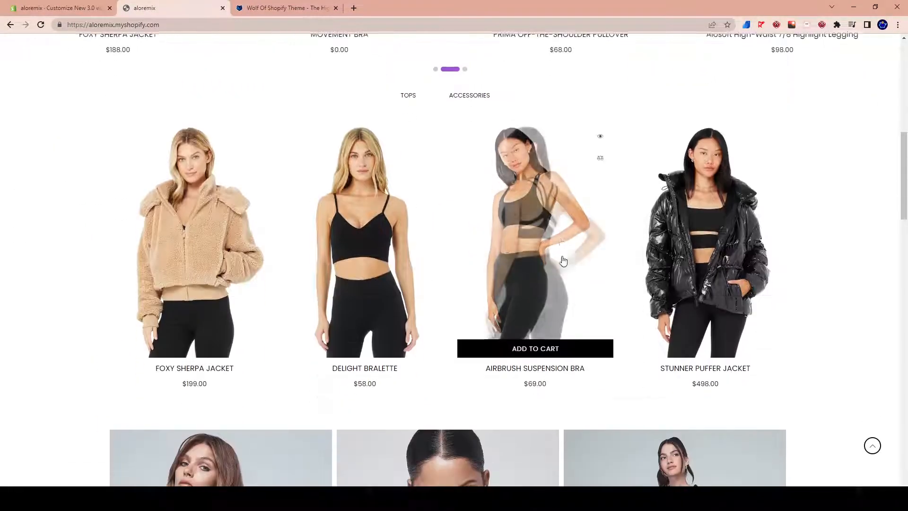
{"action": "scroll", "coordinate": [561, 260], "scroll_direction": "up", "scroll_amount": 7}
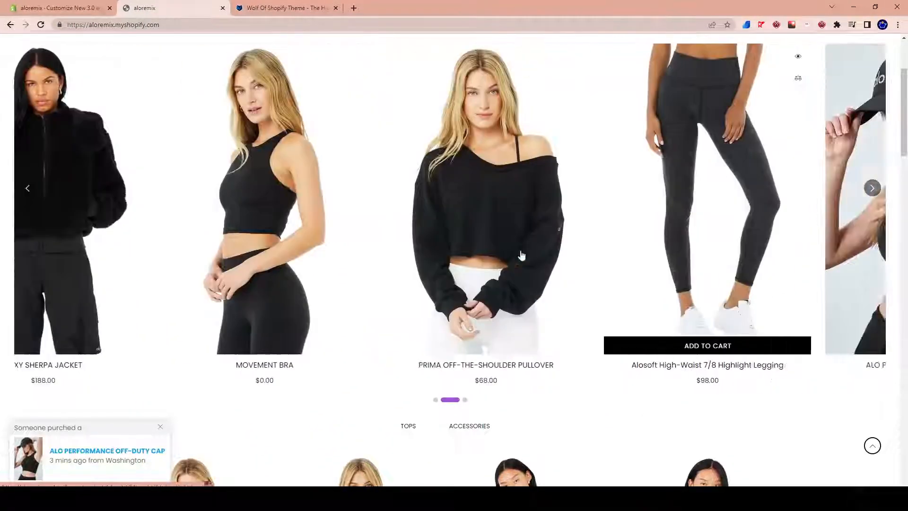
{"action": "scroll", "coordinate": [488, 202], "scroll_direction": "down", "scroll_amount": 8}
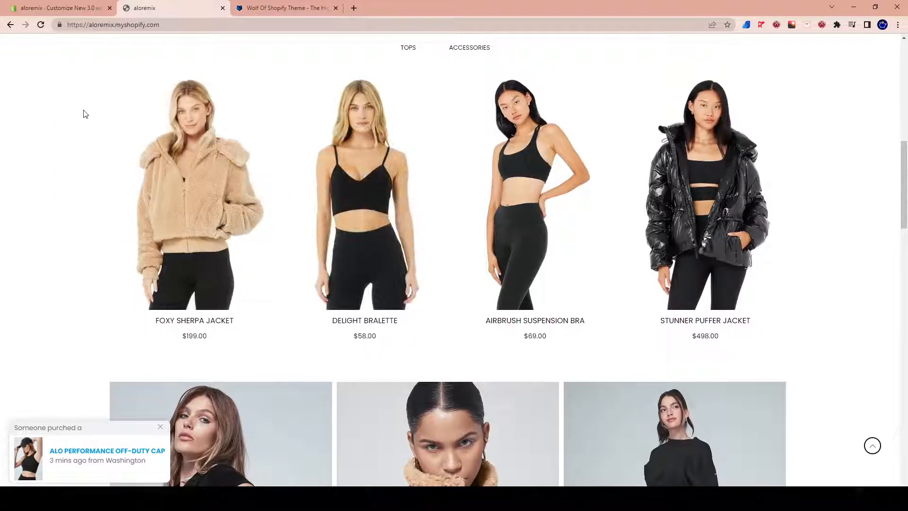
Switch the collection tabs between TOPS and ACCESSORIES to check each product list, ending on ACCESSORIES.
{"action": "scroll", "coordinate": [92, 121], "scroll_direction": "up", "scroll_amount": 2}
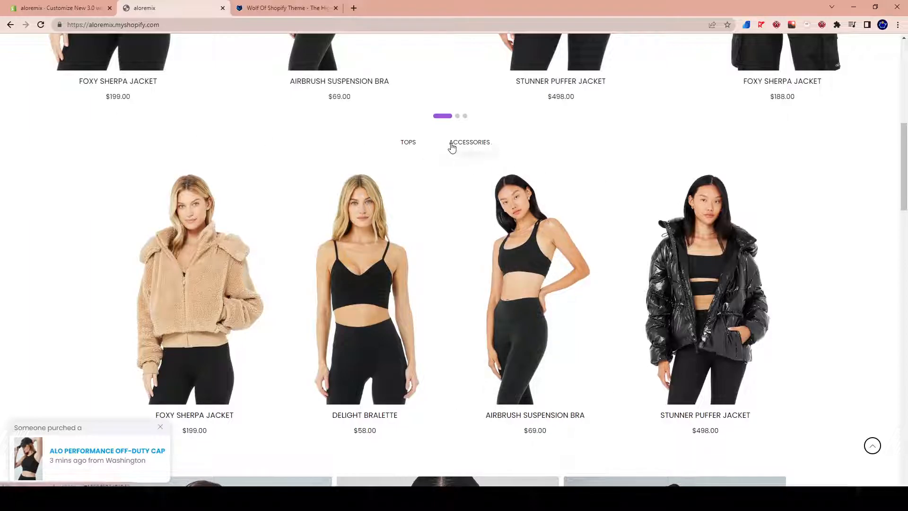
{"action": "left_click", "coordinate": [408, 143]}
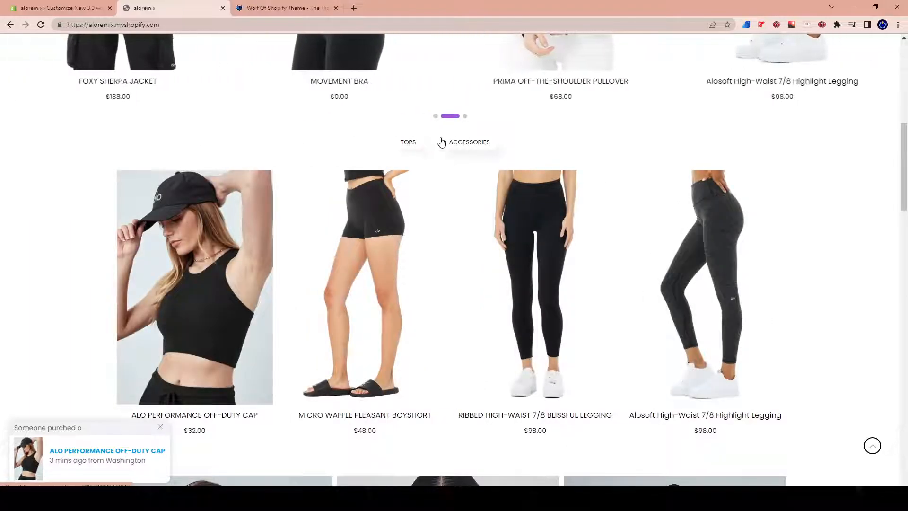
{"action": "left_click", "coordinate": [465, 144]}
{"action": "left_click", "coordinate": [464, 143]}
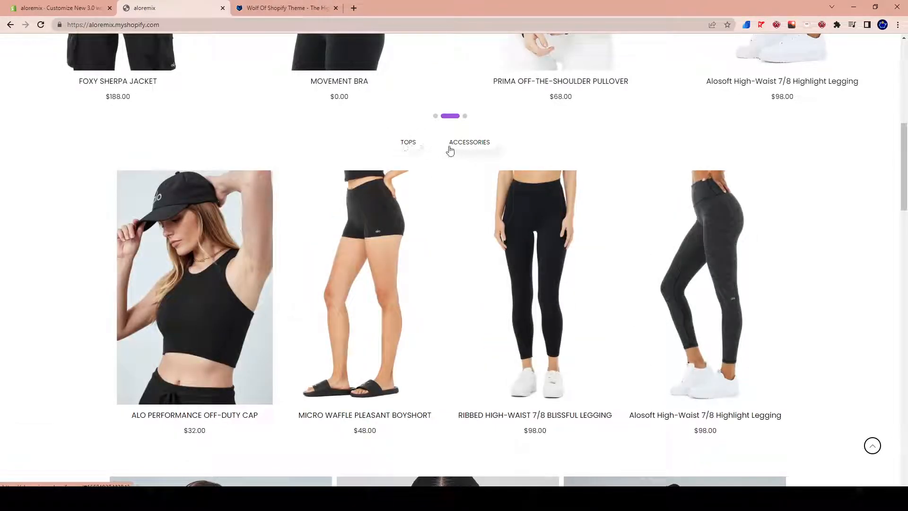
{"action": "left_click", "coordinate": [407, 145]}
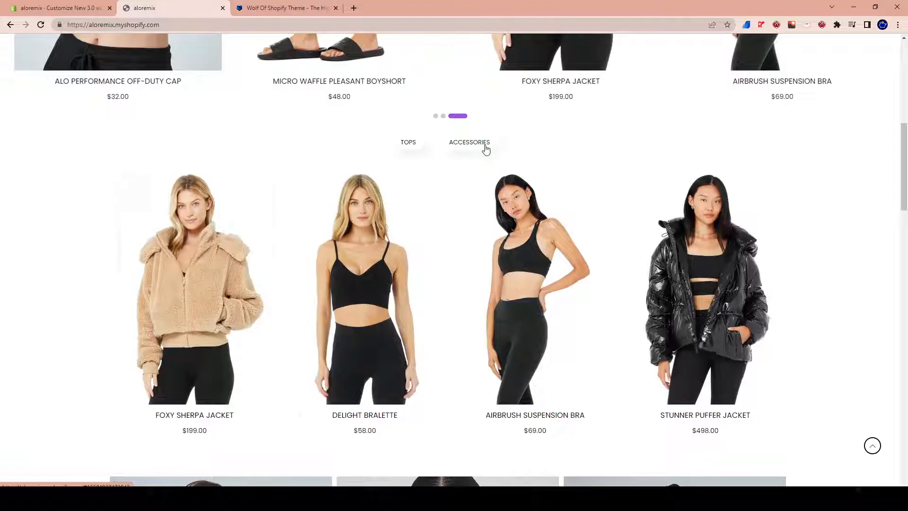
{"action": "left_click", "coordinate": [486, 149]}
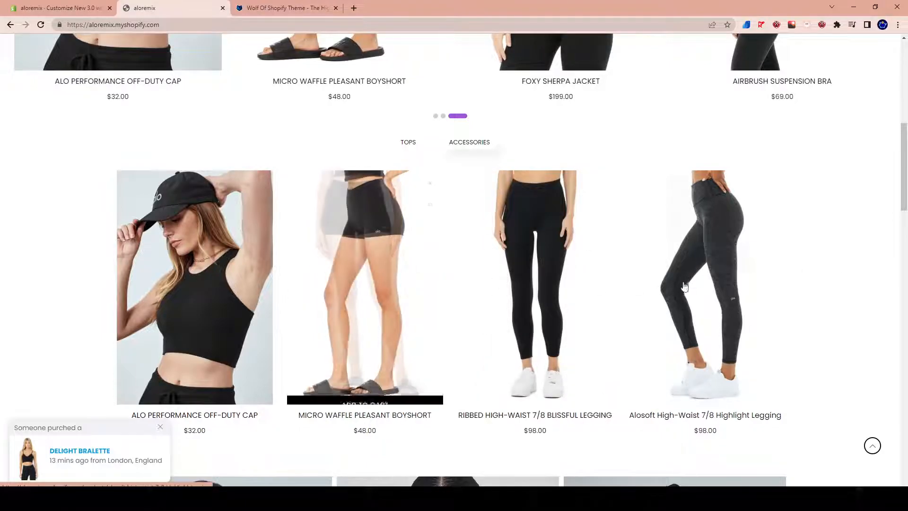
Examine the TOPS, ACCESSORIES and BOTTOMS image banners below the collection tabs.
{"action": "scroll", "coordinate": [159, 267], "scroll_direction": "down", "scroll_amount": 4}
{"action": "scroll", "coordinate": [165, 265], "scroll_direction": "down", "scroll_amount": 5}
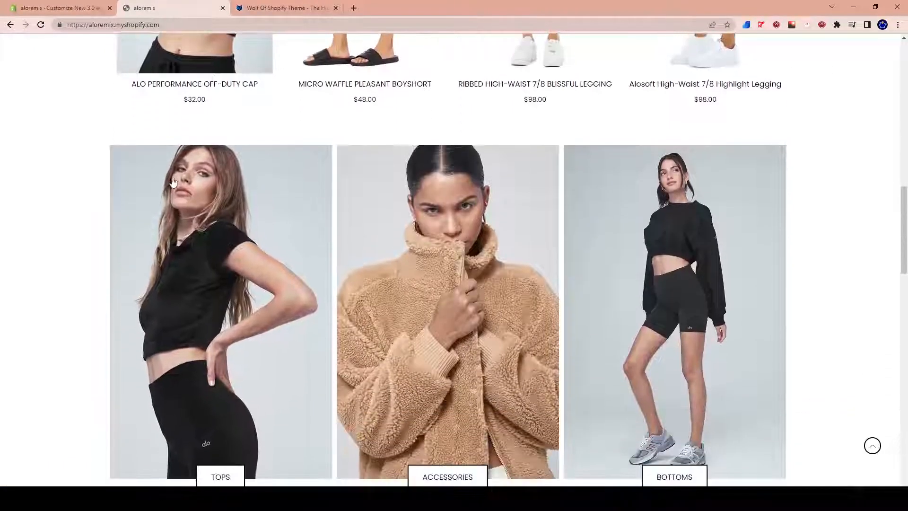
{"action": "scroll", "coordinate": [607, 223], "scroll_direction": "up", "scroll_amount": 2}
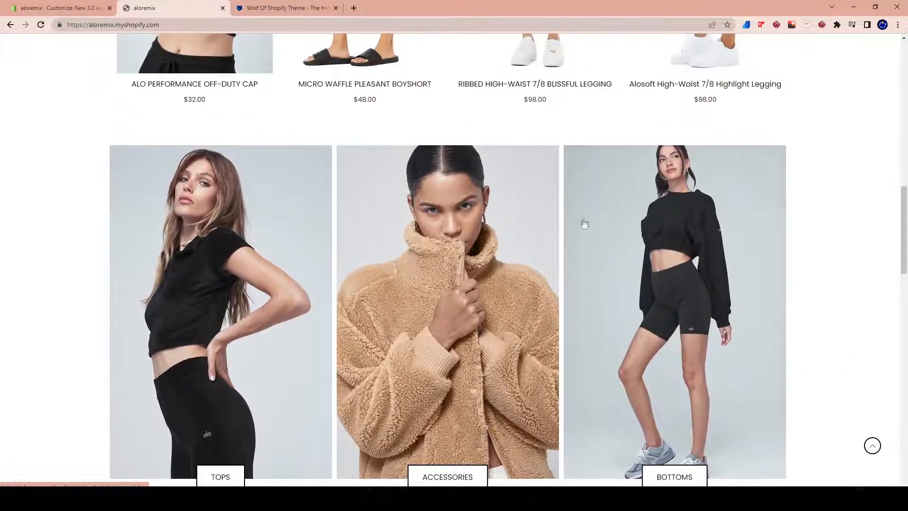
{"action": "scroll", "coordinate": [327, 206], "scroll_direction": "down", "scroll_amount": 1}
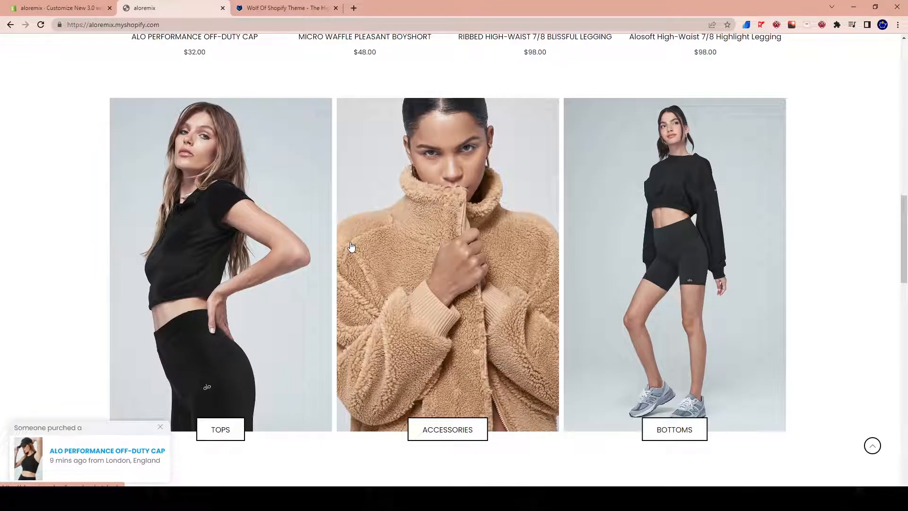
{"action": "scroll", "coordinate": [351, 246], "scroll_direction": "down", "scroll_amount": 3}
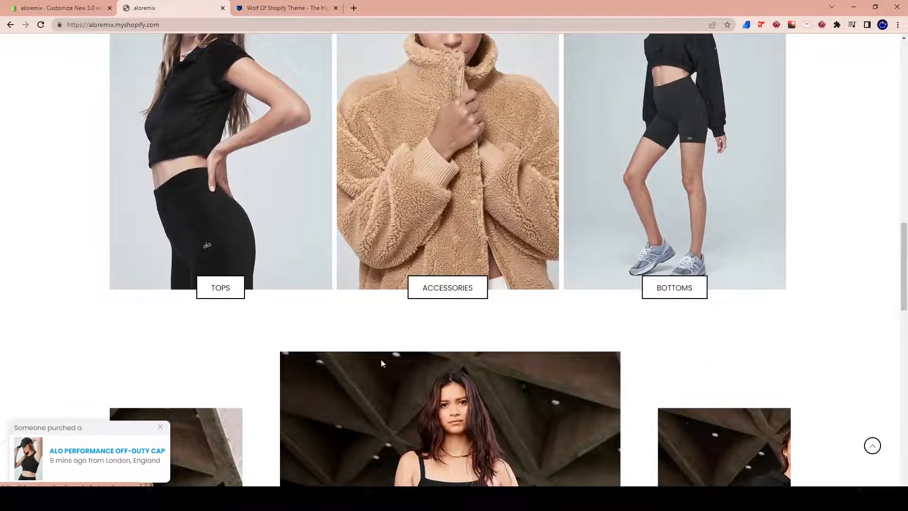
{"action": "scroll", "coordinate": [340, 342], "scroll_direction": "up", "scroll_amount": 4}
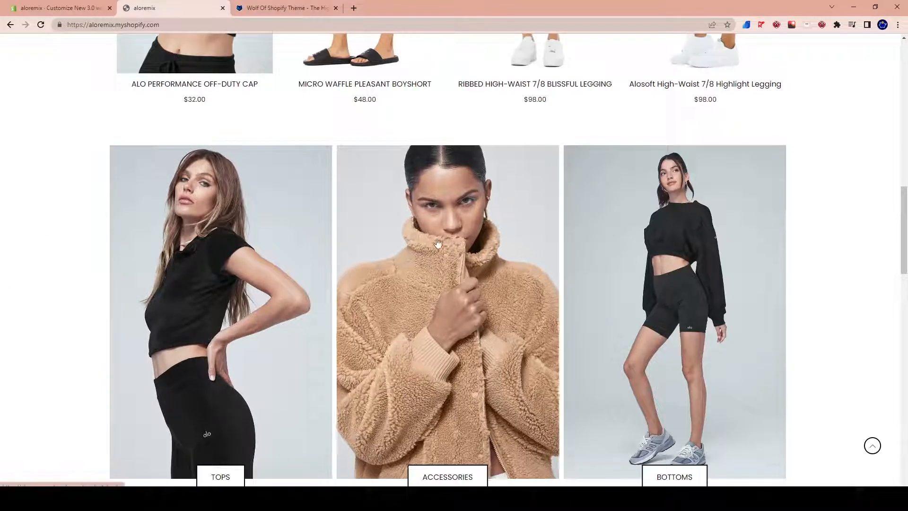
{"action": "scroll", "coordinate": [115, 300], "scroll_direction": "down", "scroll_amount": 7}
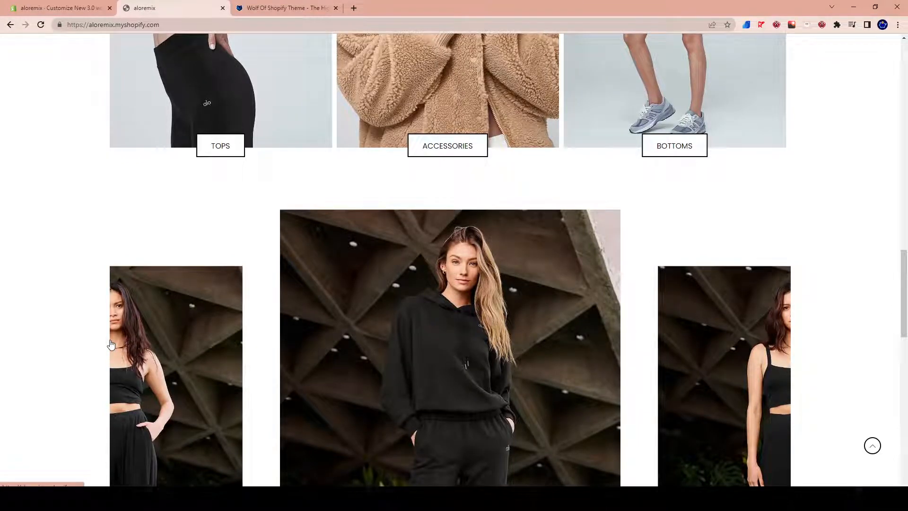
Examine the Slide Banner, the Latest News blog posts, the service icons and the footer.
{"action": "scroll", "coordinate": [513, 240], "scroll_direction": "down", "scroll_amount": 4}
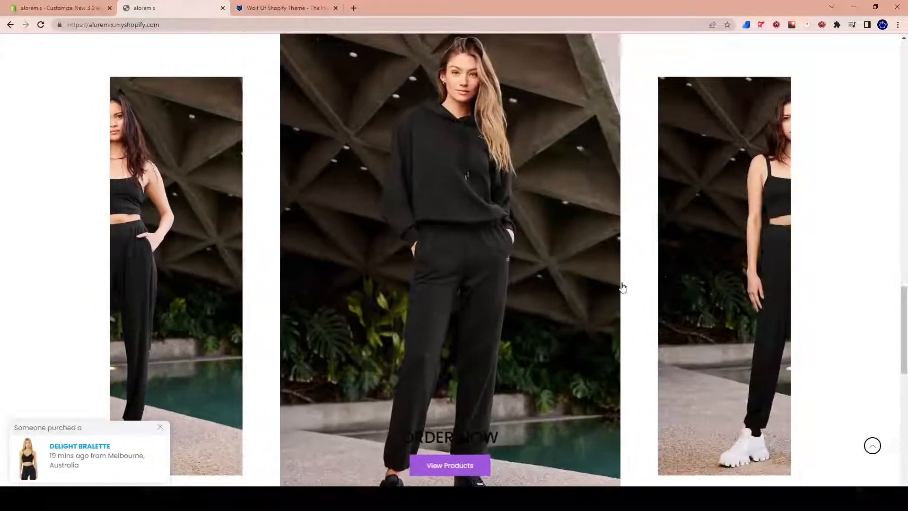
{"action": "scroll", "coordinate": [472, 146], "scroll_direction": "down", "scroll_amount": 3}
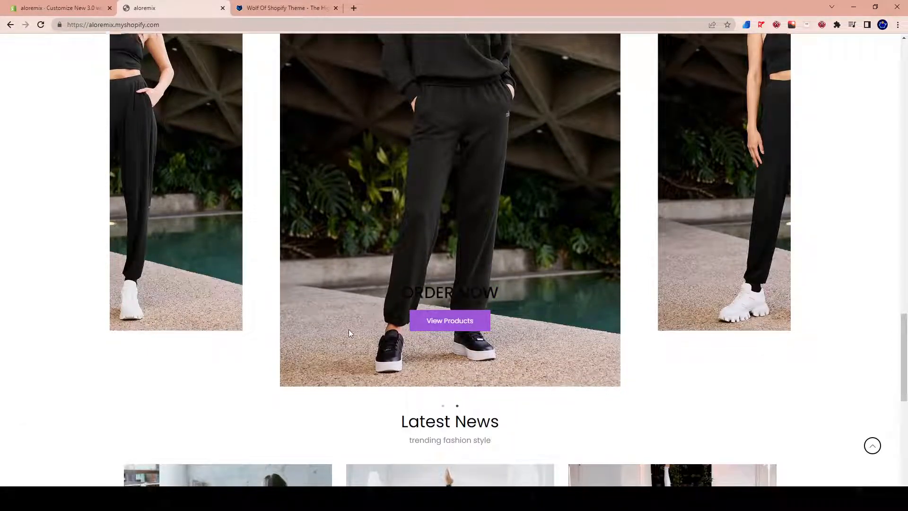
{"action": "scroll", "coordinate": [348, 329], "scroll_direction": "down", "scroll_amount": 6}
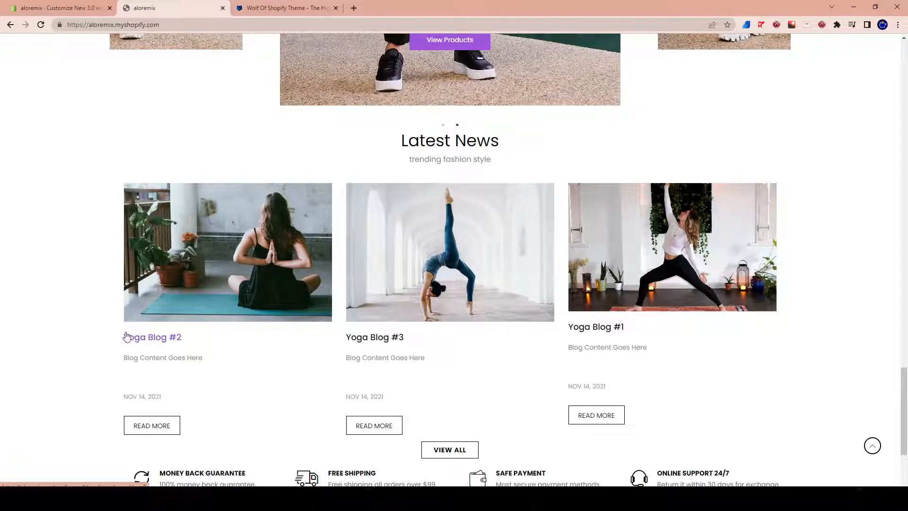
{"action": "scroll", "coordinate": [280, 318], "scroll_direction": "down", "scroll_amount": 3}
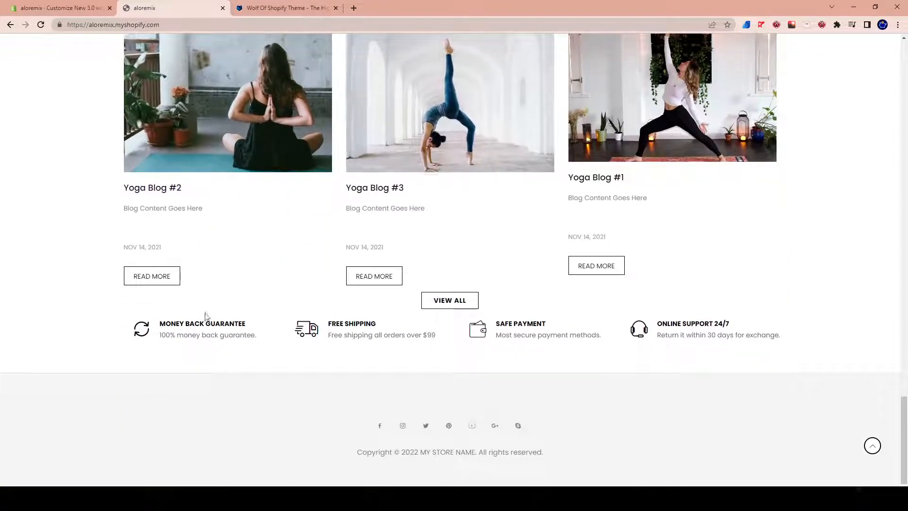
View the Yoga Blog #3 post from Latest News and return to the home page.
{"action": "left_click", "coordinate": [380, 189]}
{"action": "scroll", "coordinate": [381, 191], "scroll_direction": "down", "scroll_amount": 4}
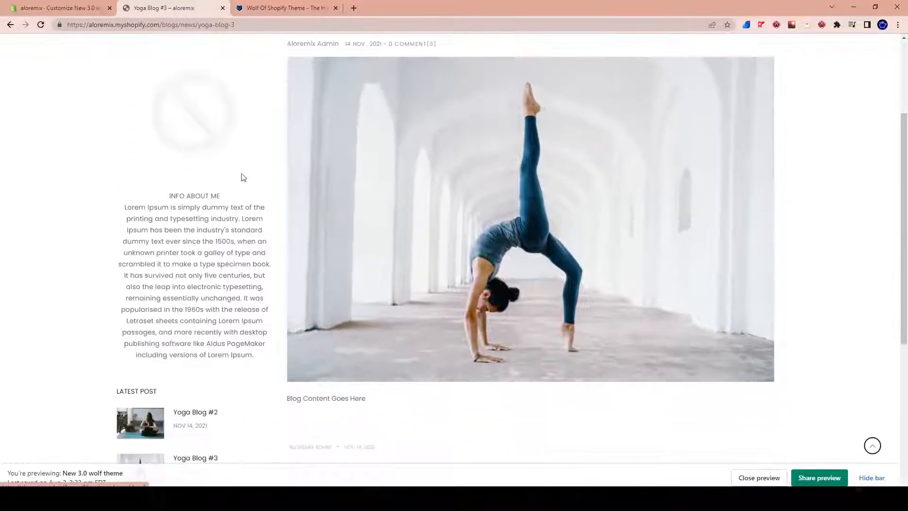
{"action": "scroll", "coordinate": [571, 216], "scroll_direction": "up", "scroll_amount": 3}
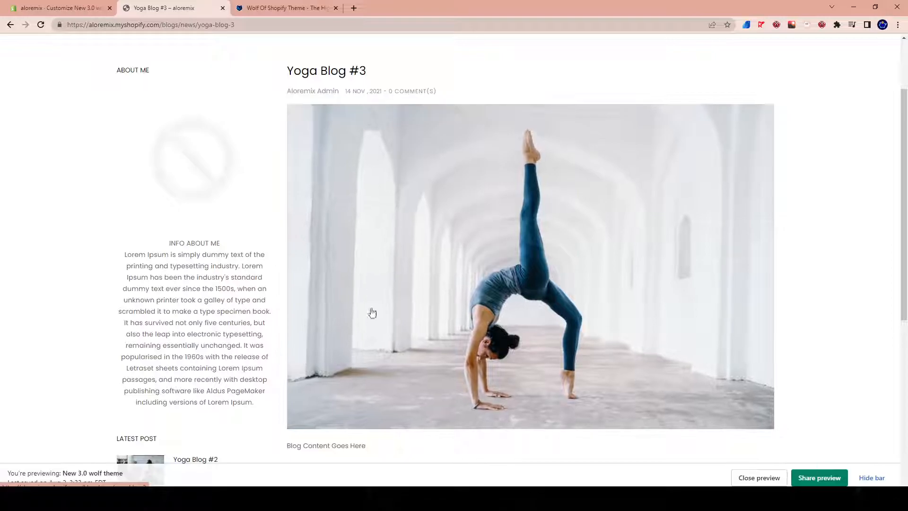
{"action": "scroll", "coordinate": [131, 135], "scroll_direction": "up", "scroll_amount": 2}
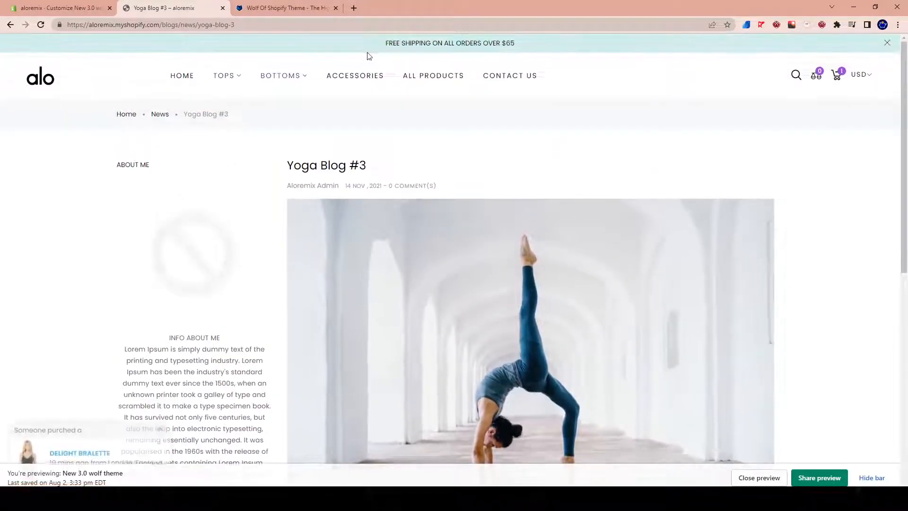
{"action": "left_click", "coordinate": [22, 78]}
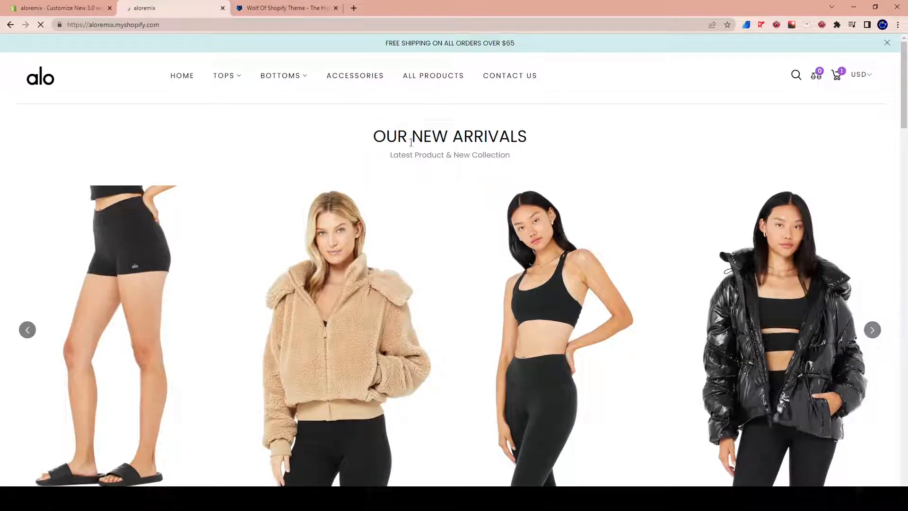
Open the $199.00 FOXY SHERPA JACKET product page from the new arrivals and hide the theme preview bar.
{"action": "scroll", "coordinate": [350, 146], "scroll_direction": "down", "scroll_amount": 5}
{"action": "left_click", "coordinate": [348, 142]}
{"action": "scroll", "coordinate": [569, 148], "scroll_direction": "down", "scroll_amount": 1}
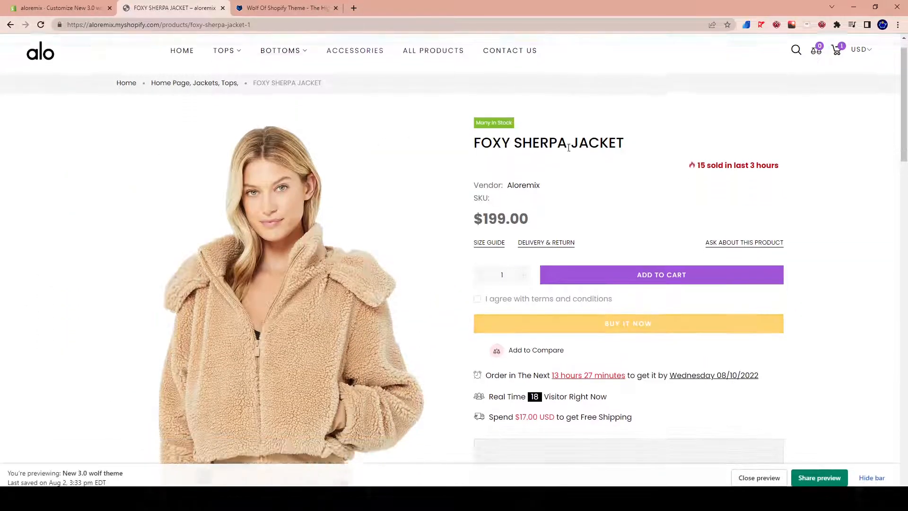
{"action": "scroll", "coordinate": [569, 148], "scroll_direction": "down", "scroll_amount": 2}
{"action": "left_click", "coordinate": [872, 477]}
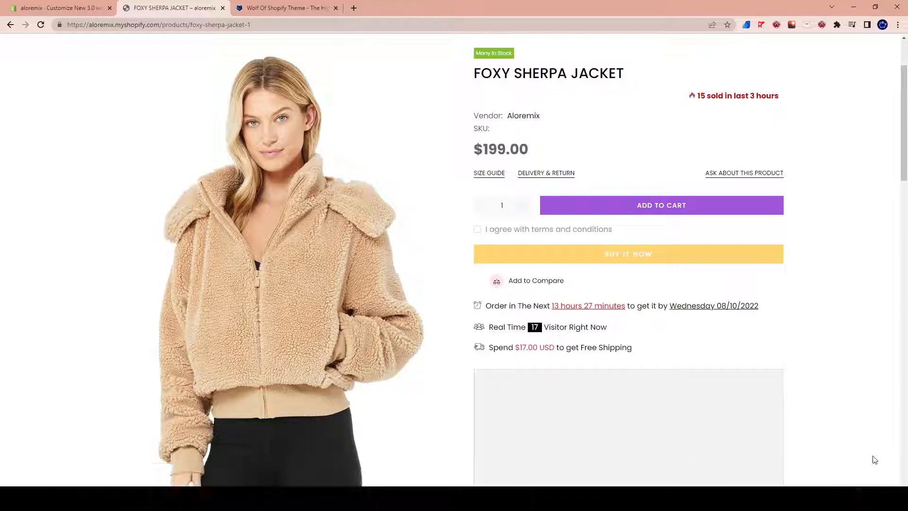
Examine the jacket's photos and highlight the recent-sales text and the Real Time Visitor line on the product page.
{"action": "scroll", "coordinate": [295, 405], "scroll_direction": "down", "scroll_amount": 4}
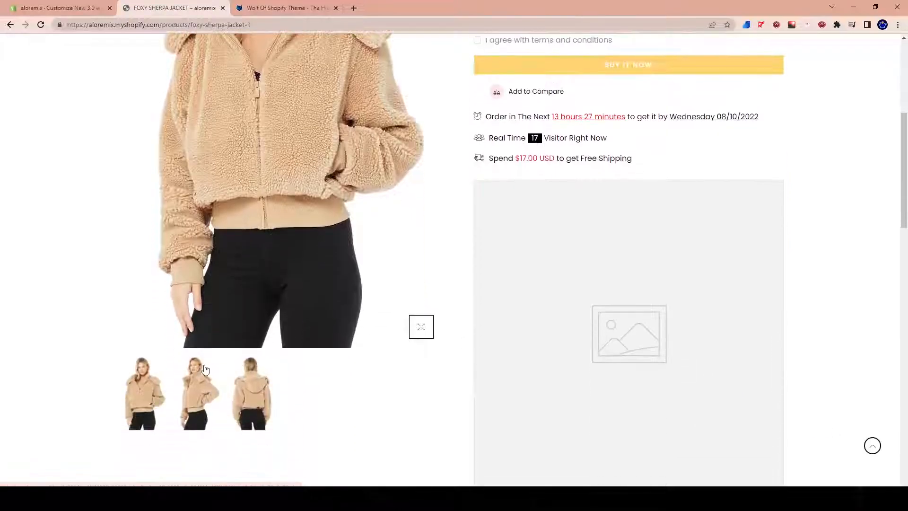
{"action": "scroll", "coordinate": [127, 290], "scroll_direction": "up", "scroll_amount": 4}
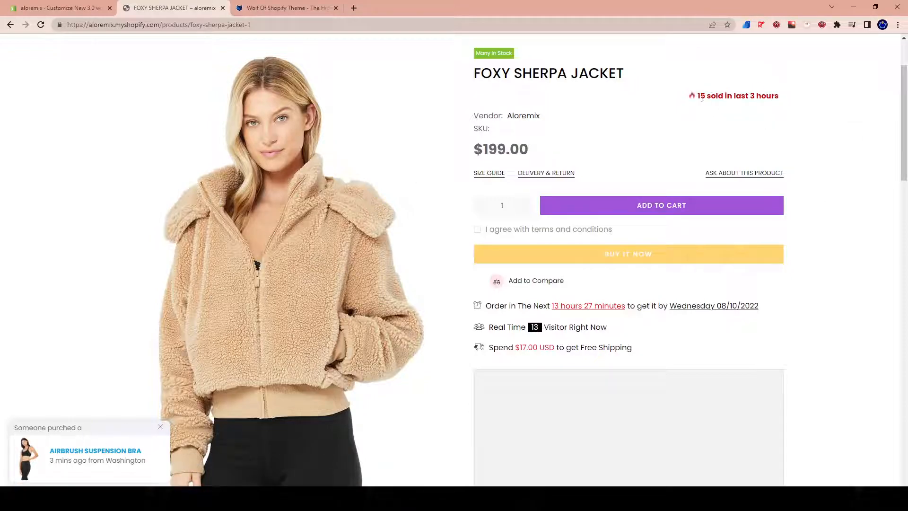
{"action": "left_click_drag", "start_coordinate": [709, 96], "coordinate": [761, 96]}
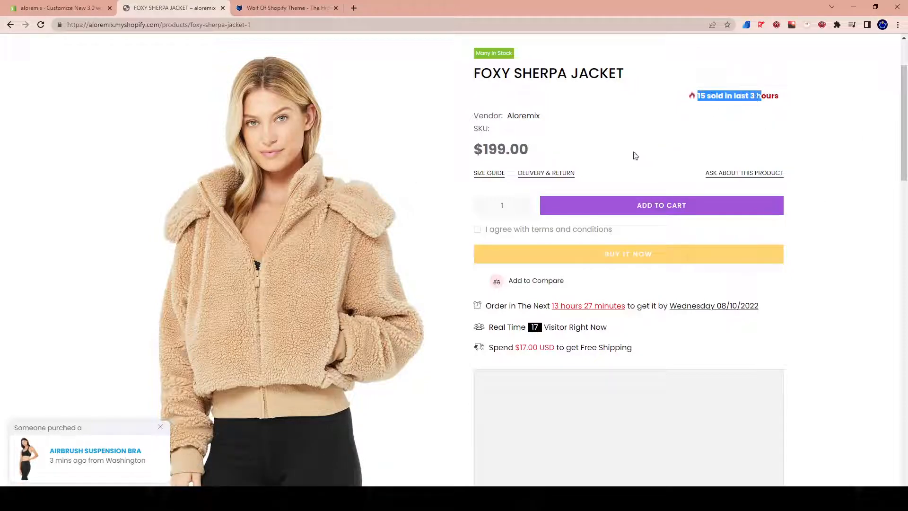
{"action": "left_click_drag", "start_coordinate": [491, 325], "coordinate": [613, 329]}
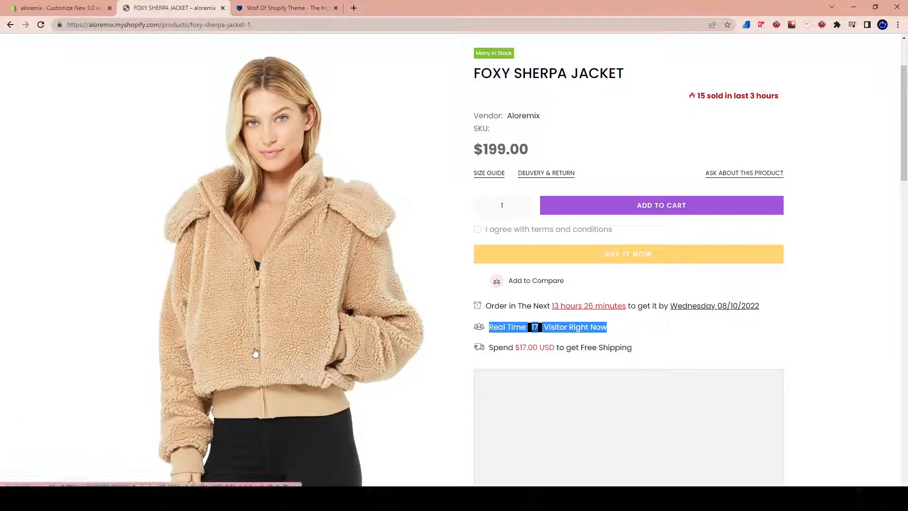
Examine the jacket's product page from the recent-sales text and terms checkbox down to the placeholder image below the free-shipping line.
{"action": "left_click", "coordinate": [538, 337]}
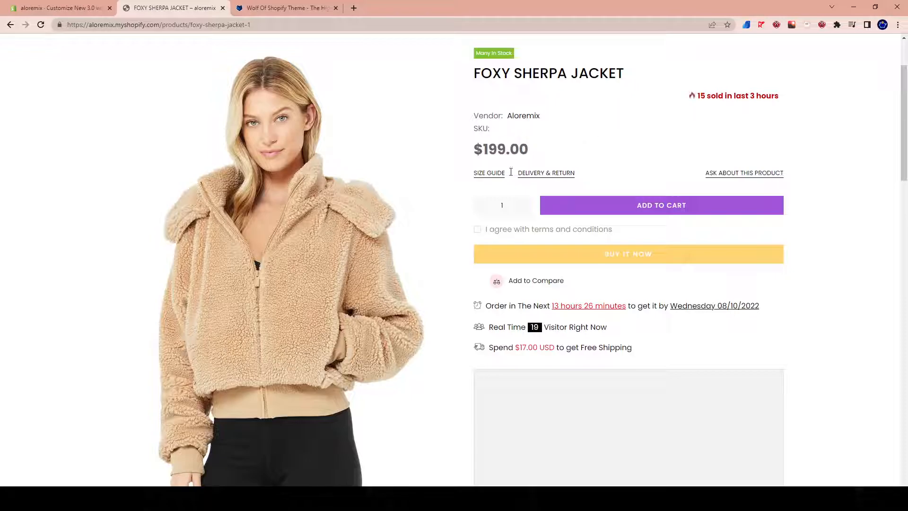
{"action": "mouse_move", "coordinate": [681, 107]}
{"action": "left_mouse_down"}
{"action": "mouse_move", "coordinate": [781, 101]}
{"action": "mouse_move", "coordinate": [688, 99]}
{"action": "left_mouse_up"}
{"action": "left_click", "coordinate": [773, 95]}
{"action": "left_click", "coordinate": [687, 99]}
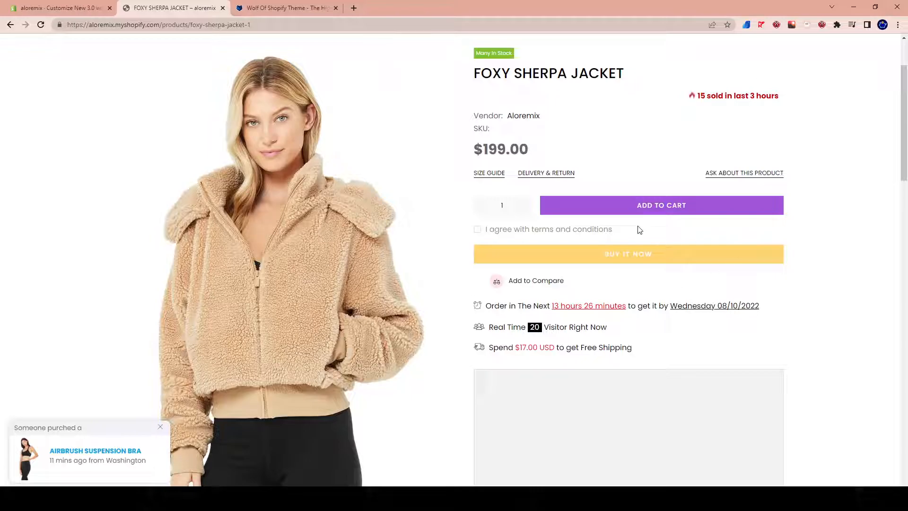
{"action": "left_click", "coordinate": [602, 236]}
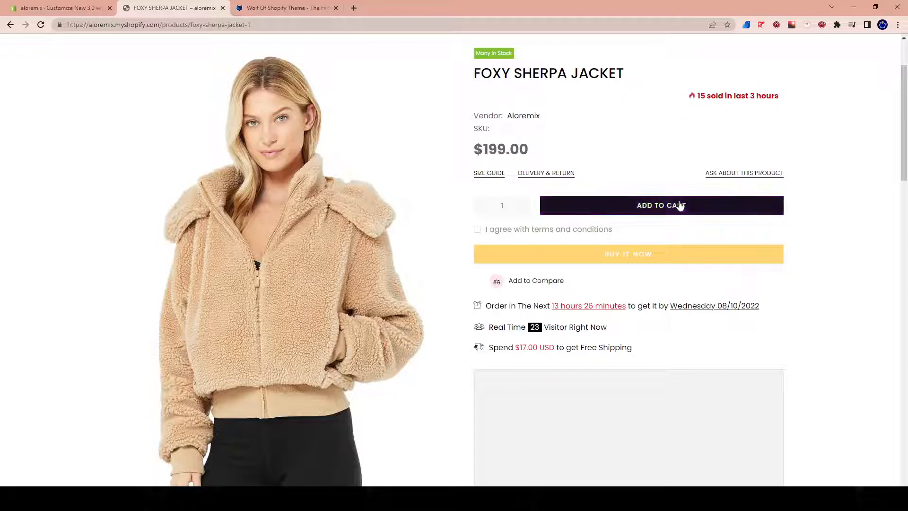
{"action": "scroll", "coordinate": [574, 278], "scroll_direction": "down", "scroll_amount": 5}
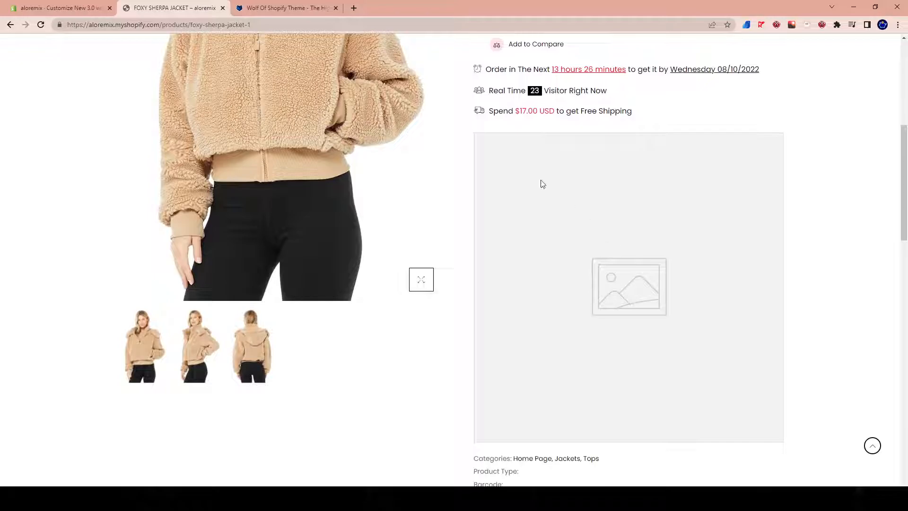
{"action": "scroll", "coordinate": [520, 182], "scroll_direction": "up", "scroll_amount": 7}
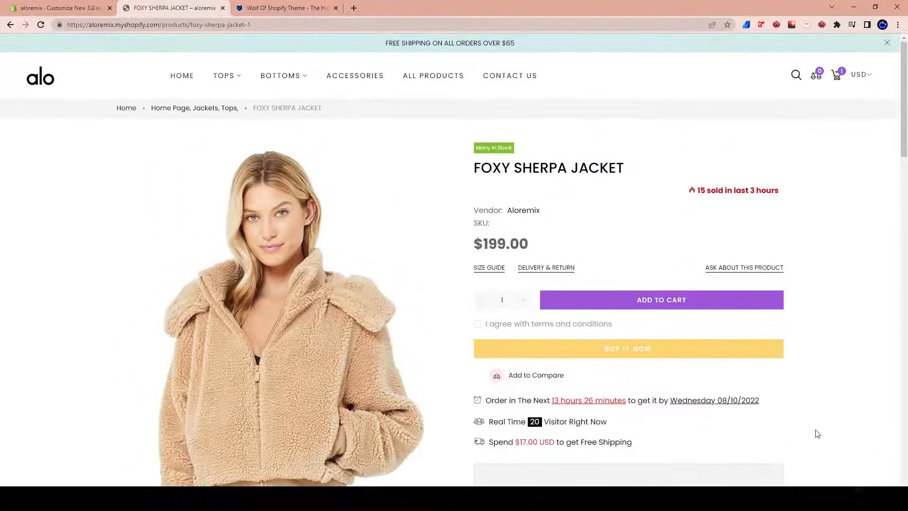
{"action": "scroll", "coordinate": [757, 369], "scroll_direction": "down", "scroll_amount": 3}
{"action": "scroll", "coordinate": [675, 312], "scroll_direction": "up", "scroll_amount": 2}
{"action": "scroll", "coordinate": [622, 384], "scroll_direction": "up", "scroll_amount": 1}
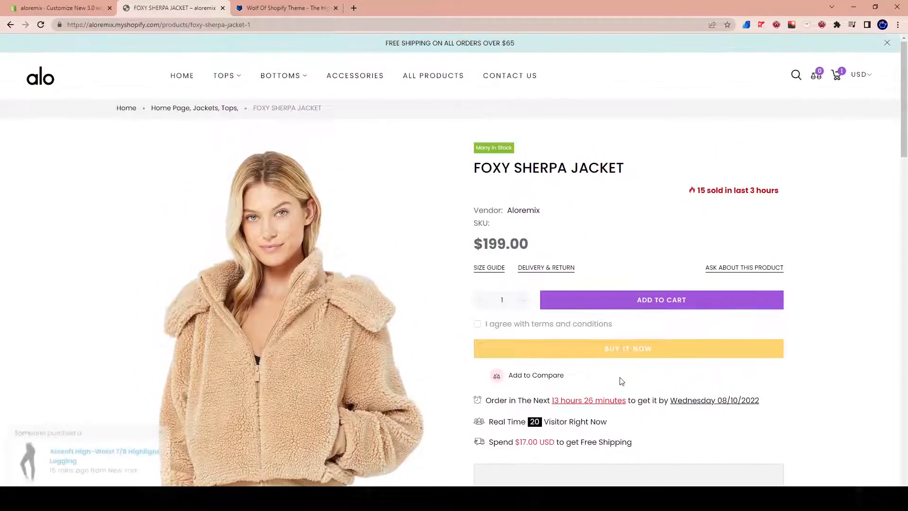
Add one FOXY SHERPA JACKET to the cart, then remove it again in the cart drawer.
{"action": "left_click", "coordinate": [617, 299]}
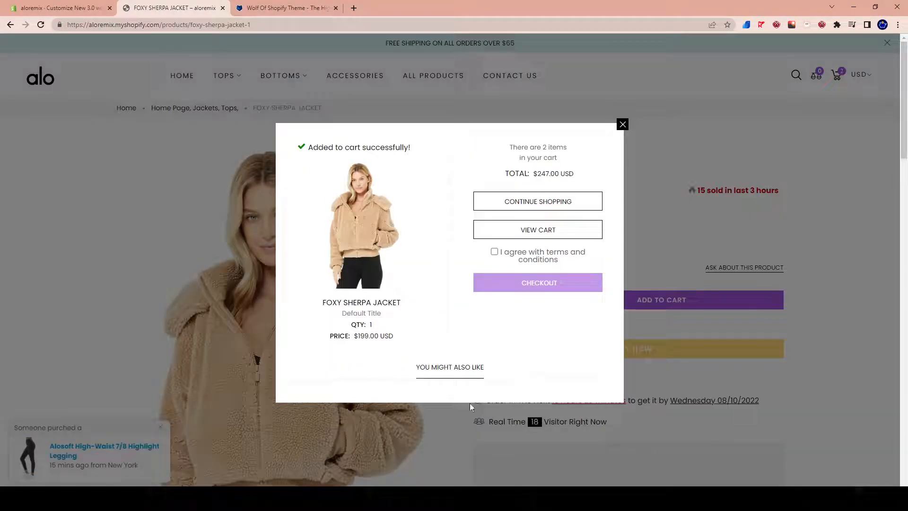
{"action": "left_click", "coordinate": [622, 124]}
{"action": "left_click", "coordinate": [834, 75]}
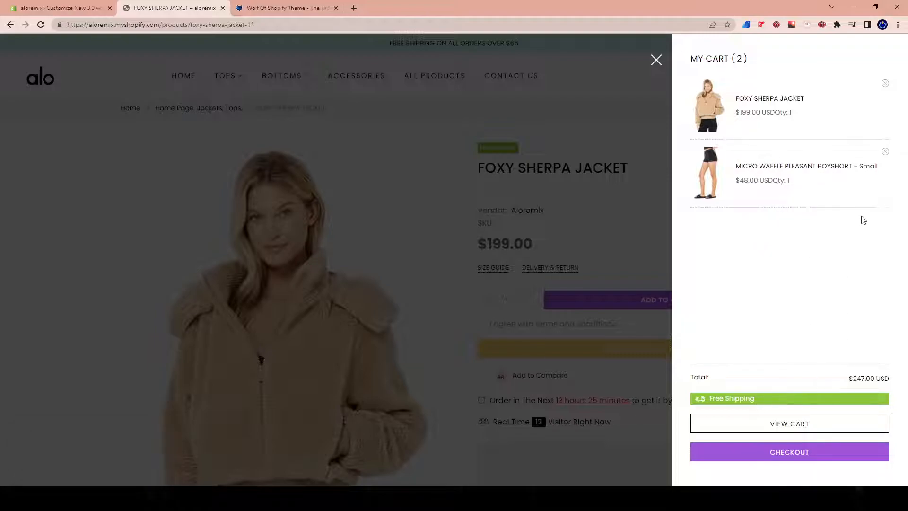
{"action": "left_click", "coordinate": [885, 84]}
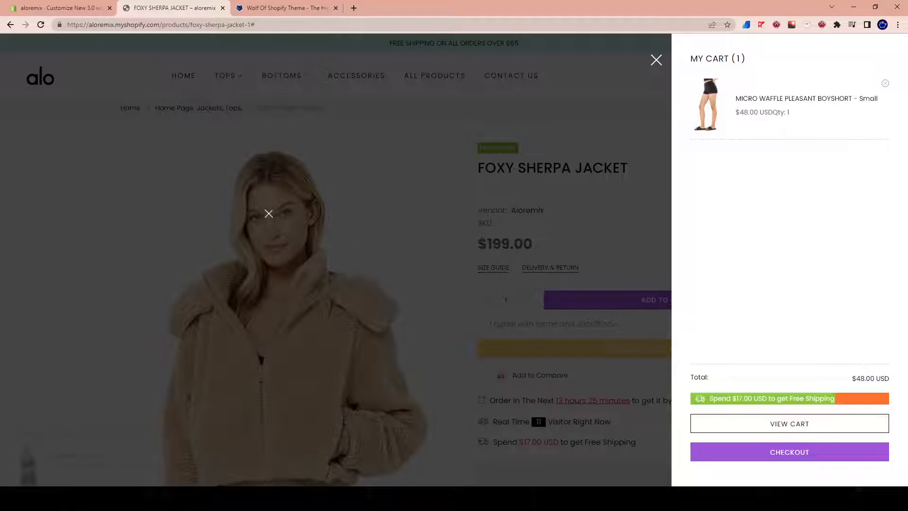
{"action": "left_click", "coordinate": [254, 216]}
Look over the home page preview in the theme editor and the placeholder image on the jacket's storefront page.
{"action": "left_click", "coordinate": [97, 8]}
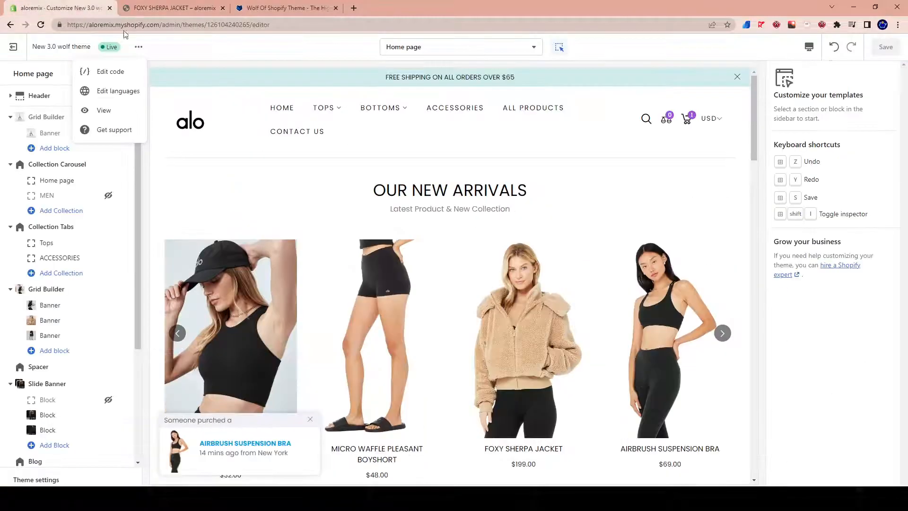
{"action": "scroll", "coordinate": [360, 284], "scroll_direction": "down", "scroll_amount": 15}
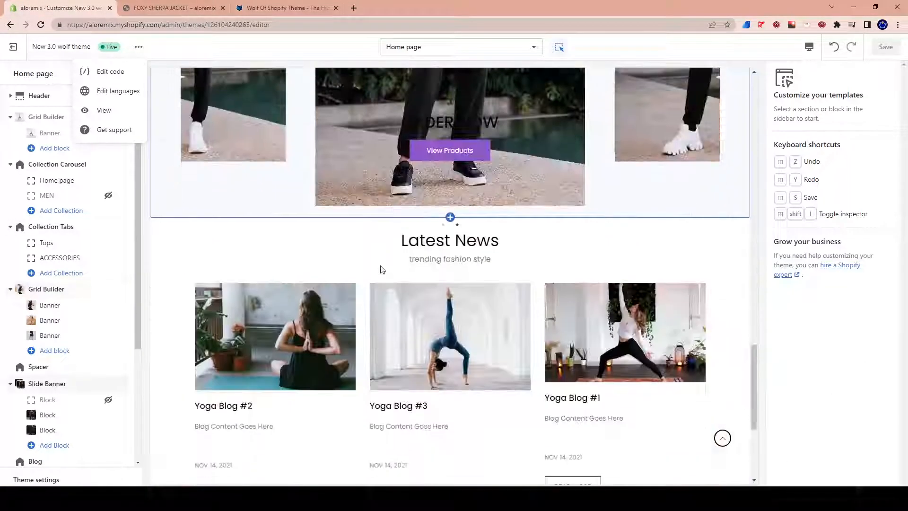
{"action": "scroll", "coordinate": [382, 270], "scroll_direction": "down", "scroll_amount": 5}
{"action": "scroll", "coordinate": [426, 227], "scroll_direction": "up", "scroll_amount": 15}
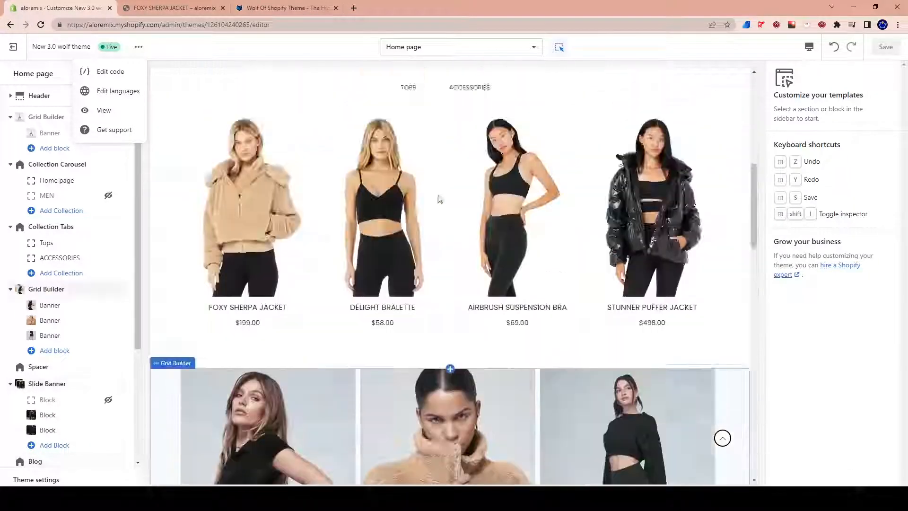
{"action": "scroll", "coordinate": [439, 201], "scroll_direction": "up", "scroll_amount": 9}
{"action": "left_click", "coordinate": [163, 6]}
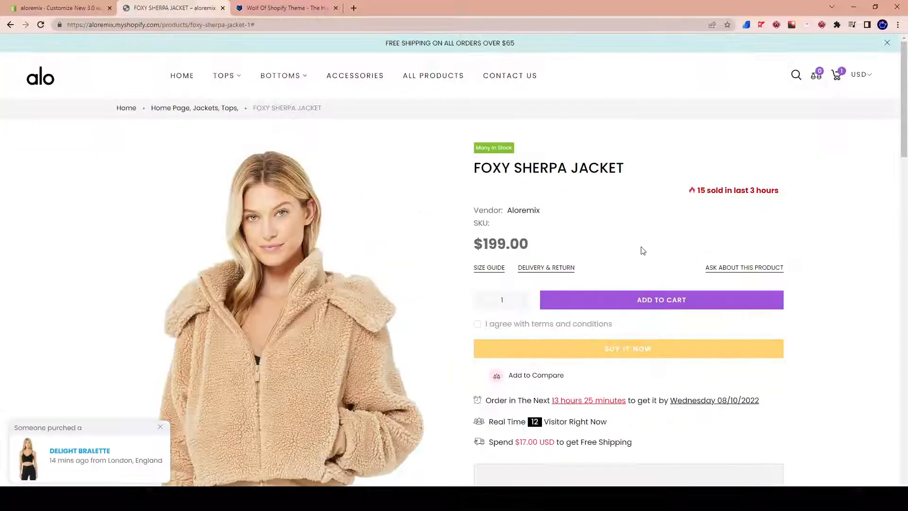
{"action": "scroll", "coordinate": [610, 258], "scroll_direction": "down", "scroll_amount": 5}
{"action": "scroll", "coordinate": [571, 260], "scroll_direction": "down", "scroll_amount": 3}
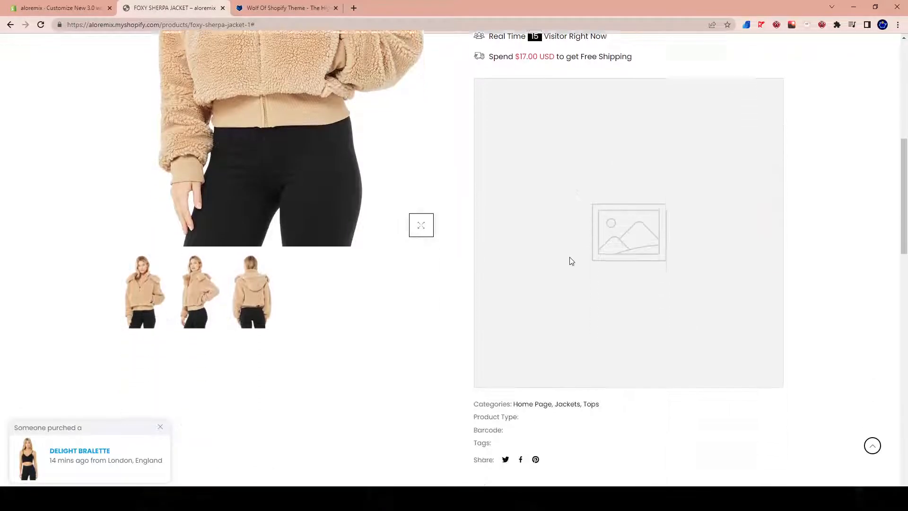
{"action": "scroll", "coordinate": [126, 129], "scroll_direction": "up", "scroll_amount": 2}
Switch back to the theme editor and open the Default product template.
{"action": "left_click", "coordinate": [59, 7]}
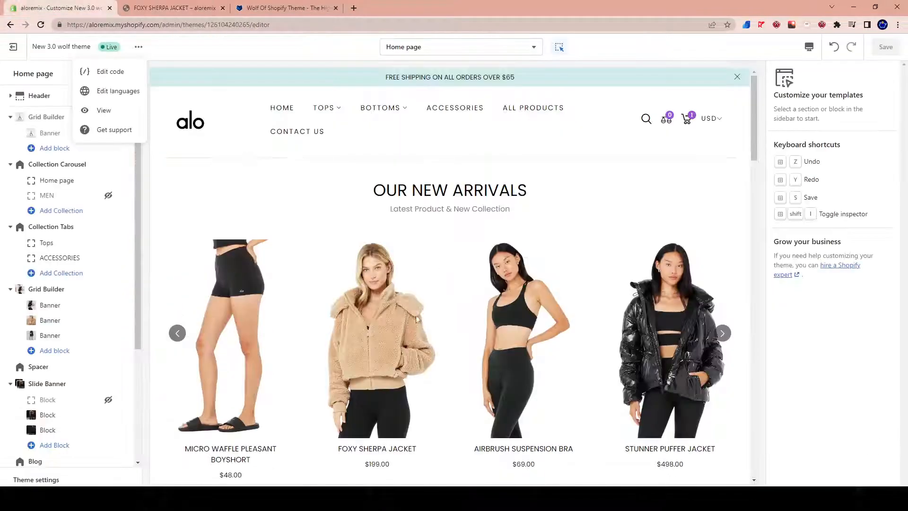
{"action": "left_click", "coordinate": [415, 47]}
{"action": "left_click", "coordinate": [403, 132]}
{"action": "left_click", "coordinate": [408, 116]}
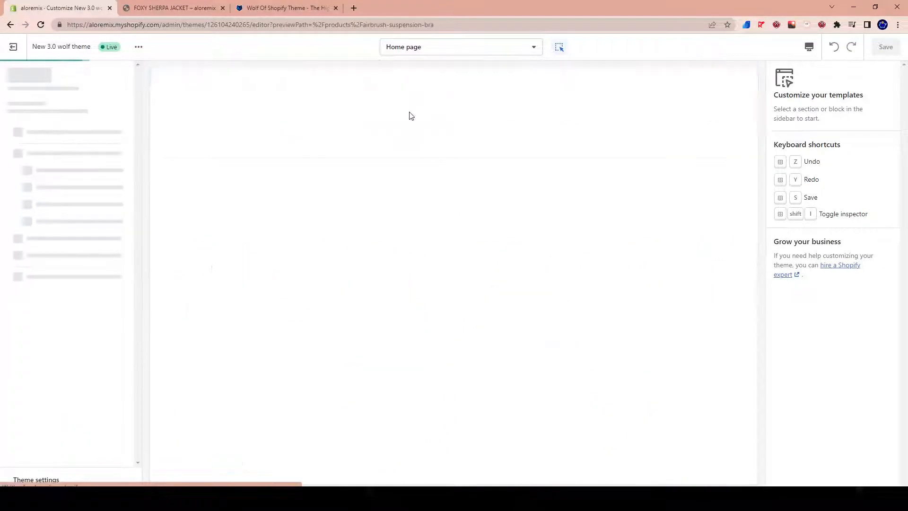
Examine the product template's preview, from the product title and price down to the placeholder badge image.
{"action": "scroll", "coordinate": [573, 294], "scroll_direction": "down", "scroll_amount": 4}
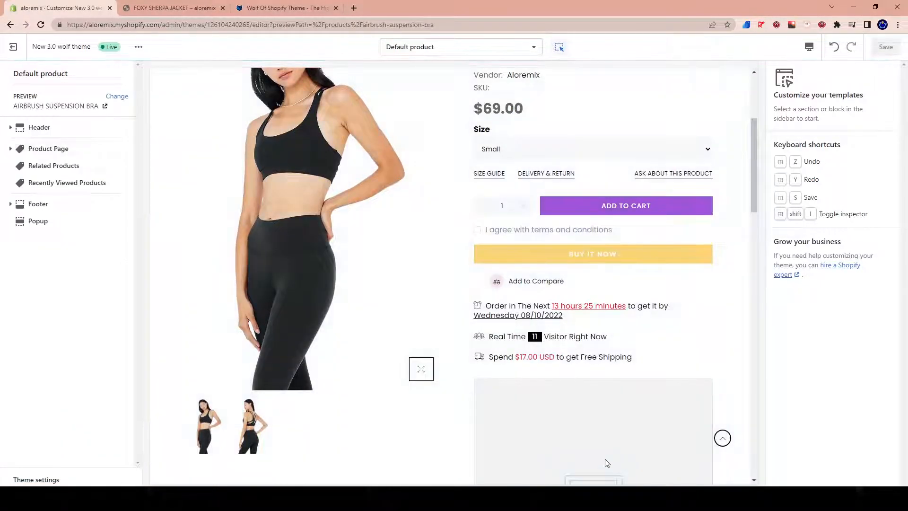
{"action": "scroll", "coordinate": [605, 462], "scroll_direction": "down", "scroll_amount": 4}
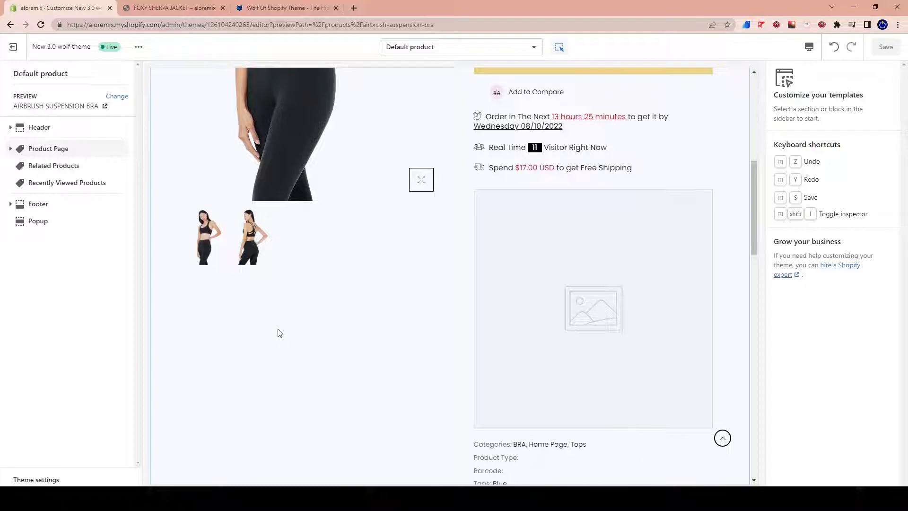
{"action": "scroll", "coordinate": [523, 314], "scroll_direction": "up", "scroll_amount": 5}
{"action": "scroll", "coordinate": [349, 347], "scroll_direction": "down", "scroll_amount": 2}
{"action": "scroll", "coordinate": [348, 347], "scroll_direction": "up", "scroll_amount": 3}
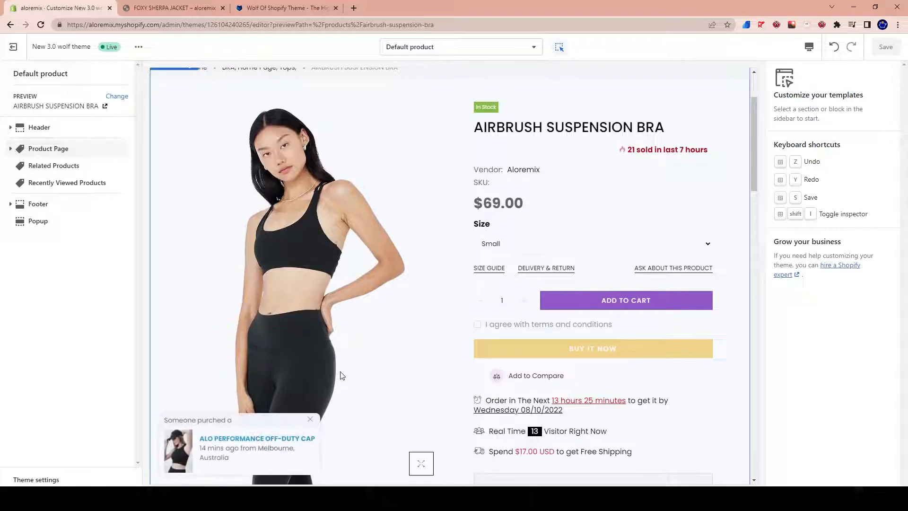
{"action": "scroll", "coordinate": [616, 392], "scroll_direction": "down", "scroll_amount": 1}
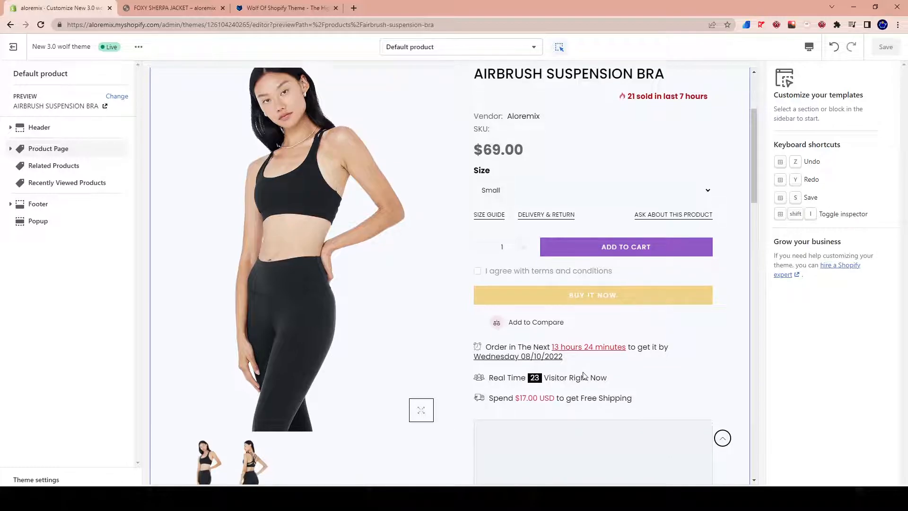
{"action": "scroll", "coordinate": [520, 236], "scroll_direction": "down", "scroll_amount": 4}
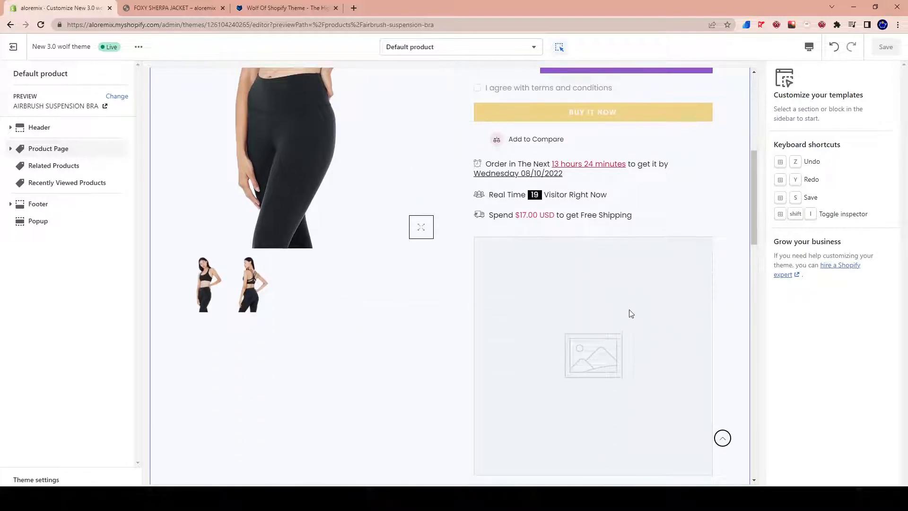
{"action": "left_click", "coordinate": [898, 25]}
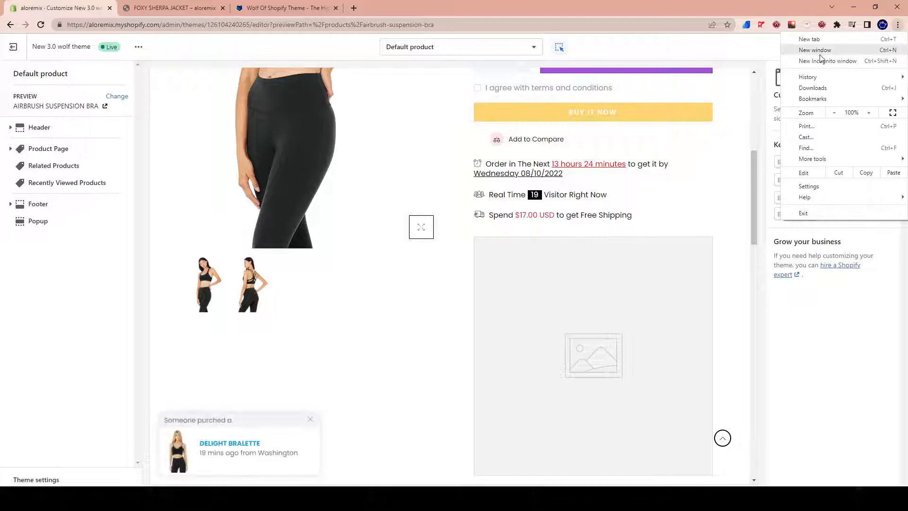
Open the Product Page section's settings and review its layout, size guide, delivery, social sharing and tab options.
{"action": "left_click", "coordinate": [33, 155]}
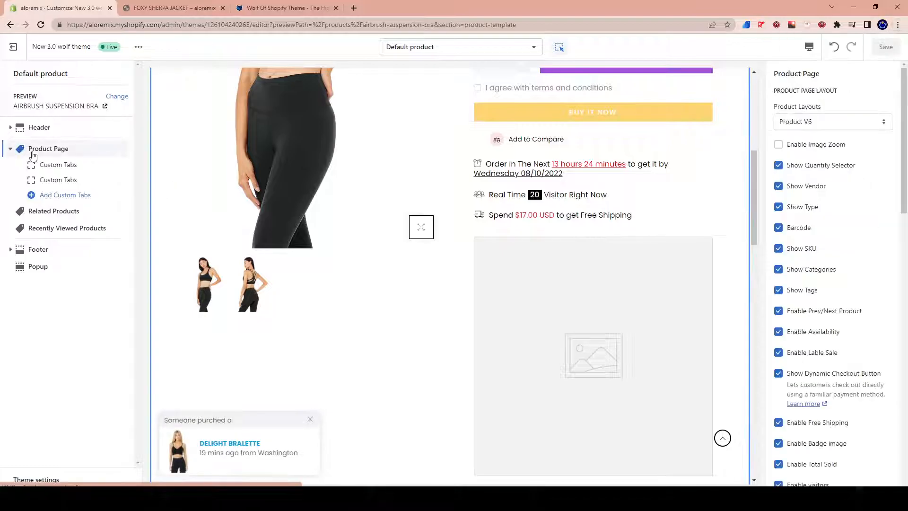
{"action": "scroll", "coordinate": [841, 354], "scroll_direction": "down", "scroll_amount": 5}
{"action": "scroll", "coordinate": [837, 341], "scroll_direction": "down", "scroll_amount": 6}
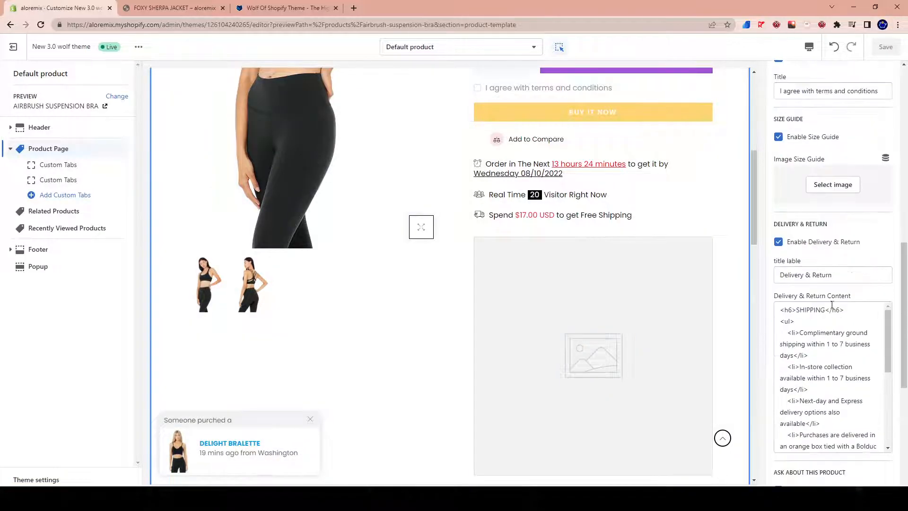
{"action": "scroll", "coordinate": [821, 281], "scroll_direction": "down", "scroll_amount": 6}
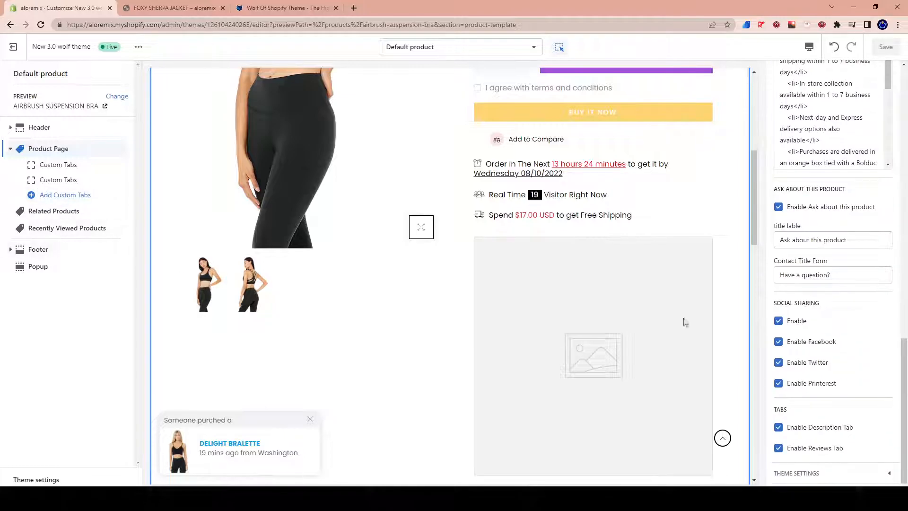
Expand the Product Page section's theme settings and review them down to the visitor values, free-shipping threshold and empty Image setting.
{"action": "left_click", "coordinate": [800, 473]}
{"action": "scroll", "coordinate": [800, 475], "scroll_direction": "down", "scroll_amount": 6}
{"action": "scroll", "coordinate": [800, 475], "scroll_direction": "down", "scroll_amount": 15}
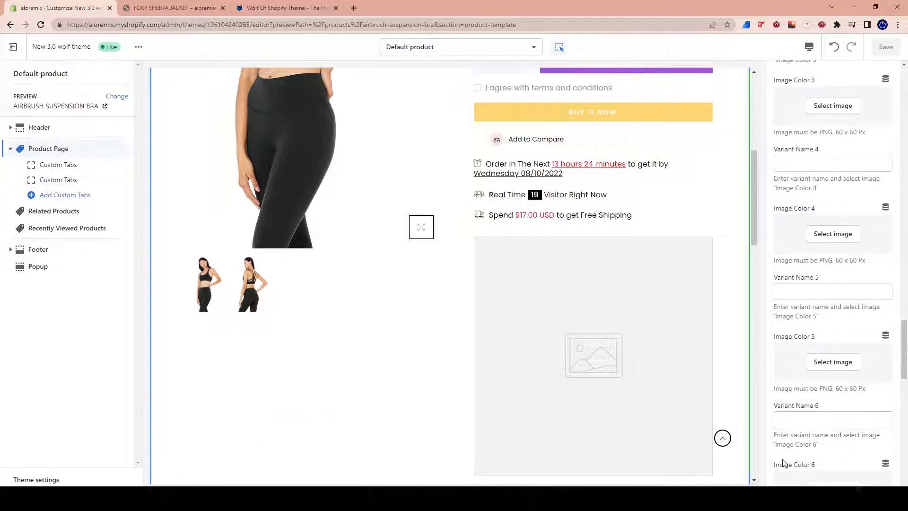
{"action": "scroll", "coordinate": [783, 463], "scroll_direction": "down", "scroll_amount": 16}
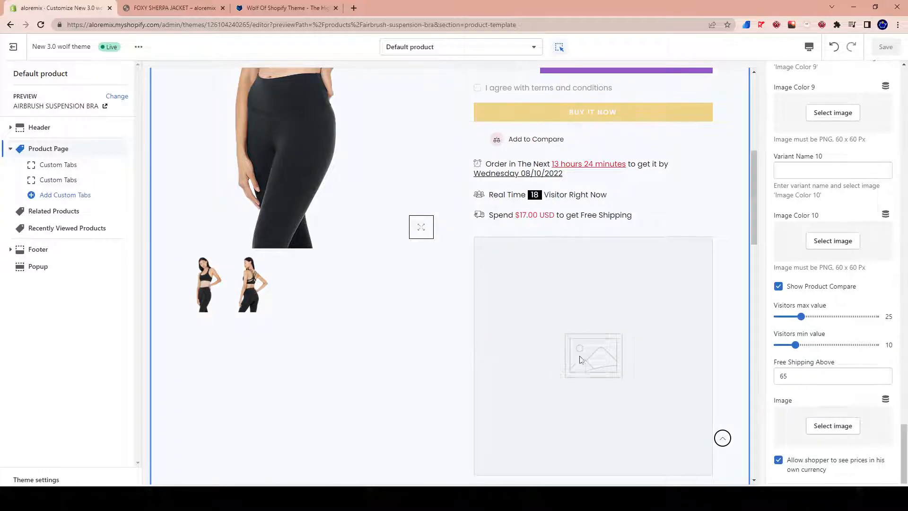
{"action": "scroll", "coordinate": [335, 286], "scroll_direction": "up", "scroll_amount": 7}
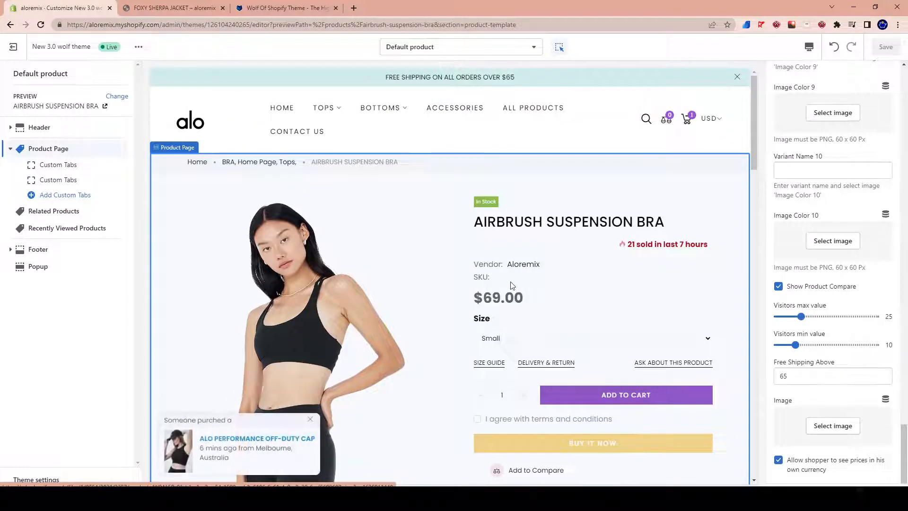
{"action": "scroll", "coordinate": [734, 292], "scroll_direction": "down", "scroll_amount": 5}
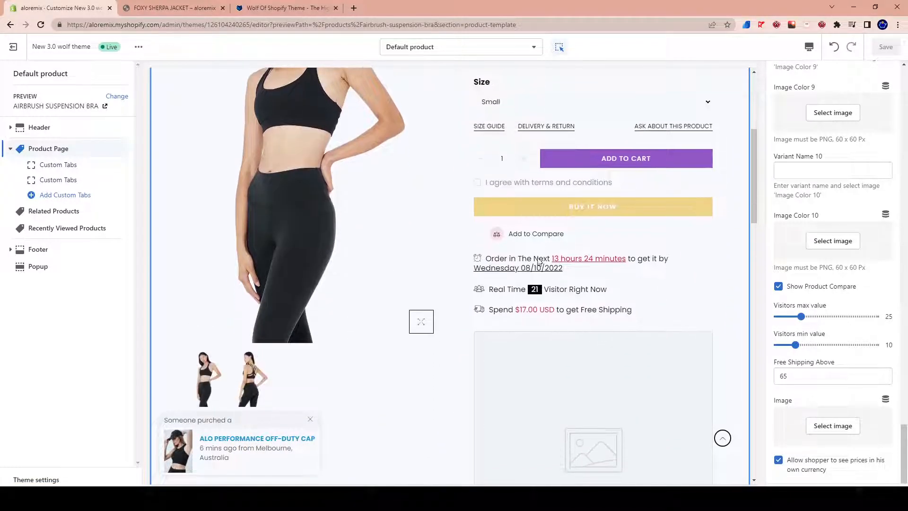
Open an Incognito window and search Google for "trust image".
{"action": "left_click", "coordinate": [898, 24]}
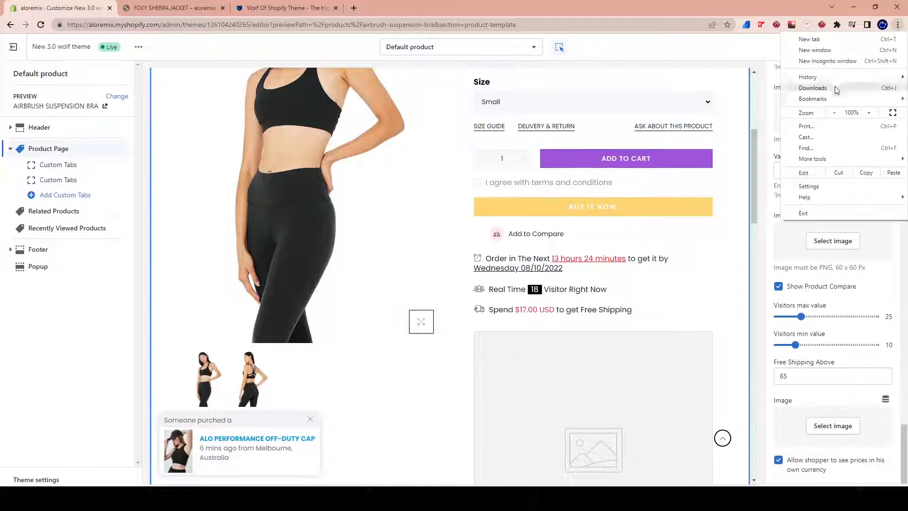
{"action": "left_click", "coordinate": [818, 61]}
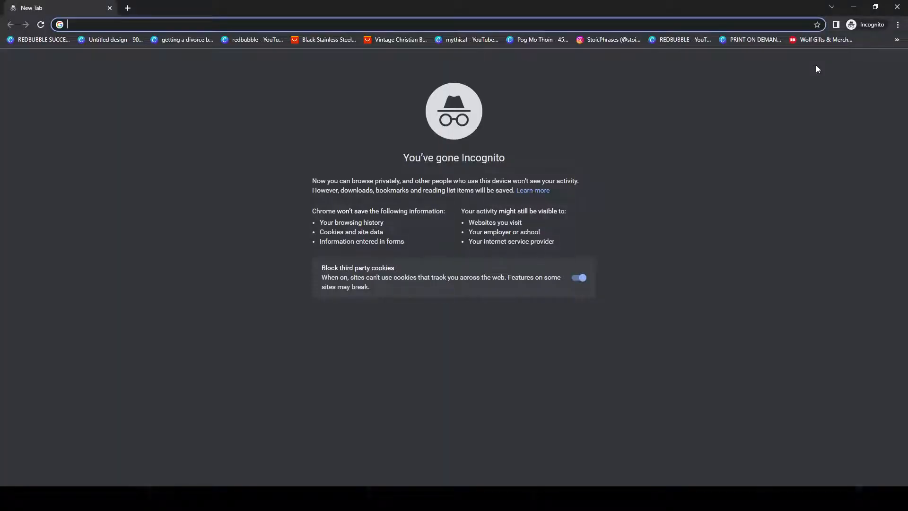
{"action": "type", "text": "youtu"}
{"action": "key", "text": "BackSpace"}
{"action": "key", "text": "BackSpace"}
{"action": "key", "text": "BackSpace"}
{"action": "key", "text": "BackSpace"}
{"action": "key", "text": "BackSpace"}
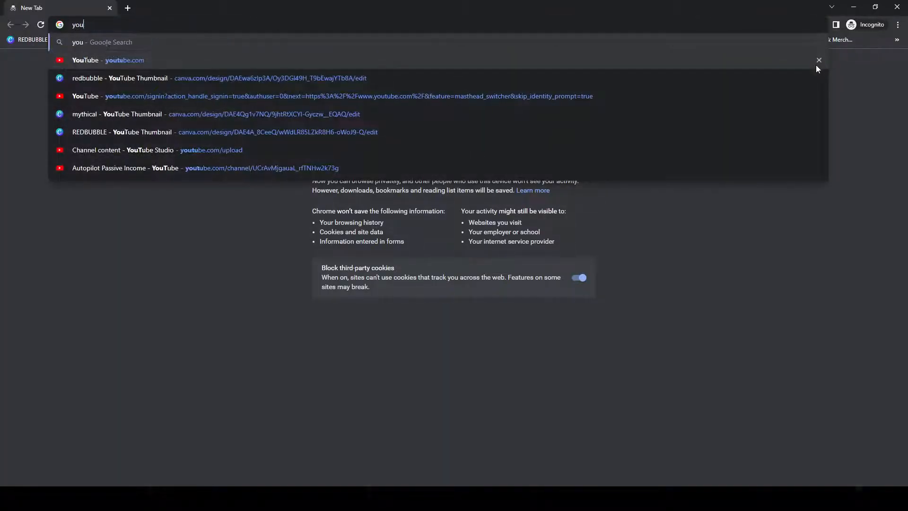
{"action": "type", "text": "trust image"}
{"action": "key", "text": "Return"}
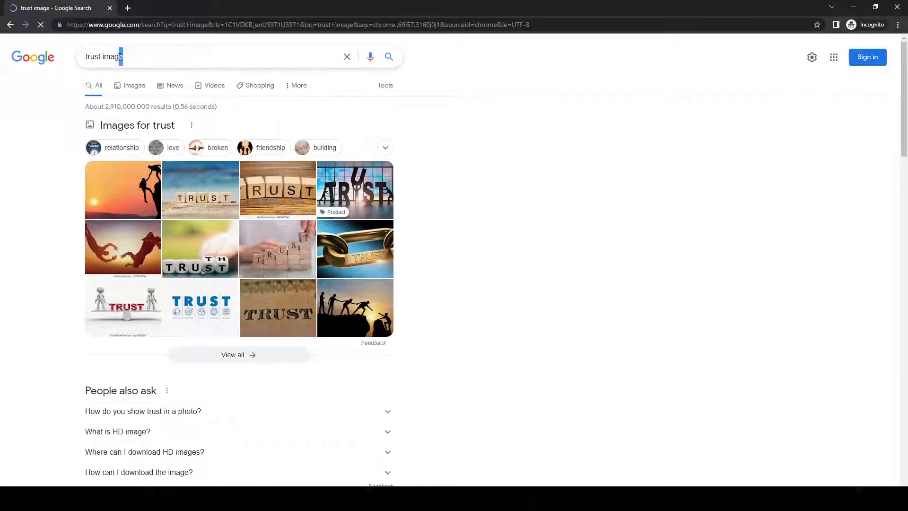
Change the Google search to "trust badge".
{"action": "left_click", "coordinate": [118, 57]}
{"action": "key", "text": "BackSpace"}
{"action": "key", "text": "BackSpace"}
{"action": "key", "text": "BackSpace"}
{"action": "key", "text": "BackSpace"}
{"action": "key", "text": "BackSpace"}
{"action": "type", "text": "bad"}
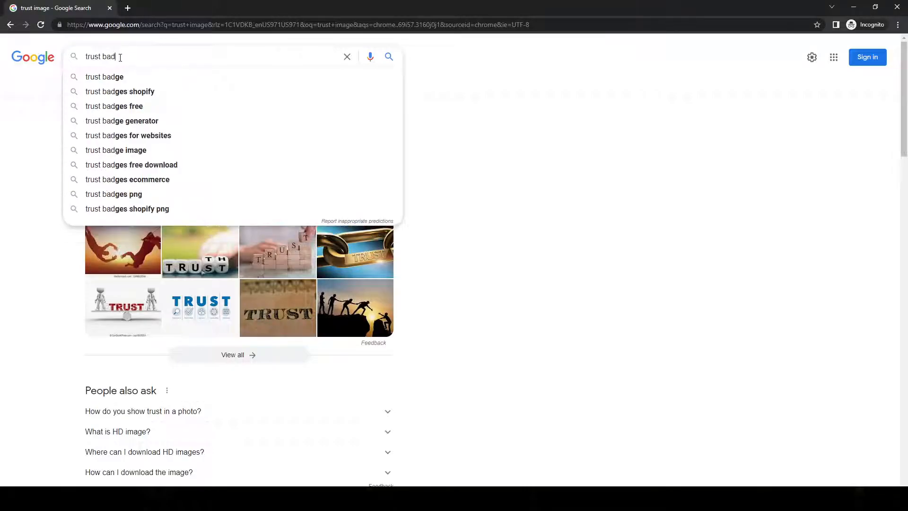
{"action": "key", "text": "Down"}
{"action": "key", "text": "Return"}
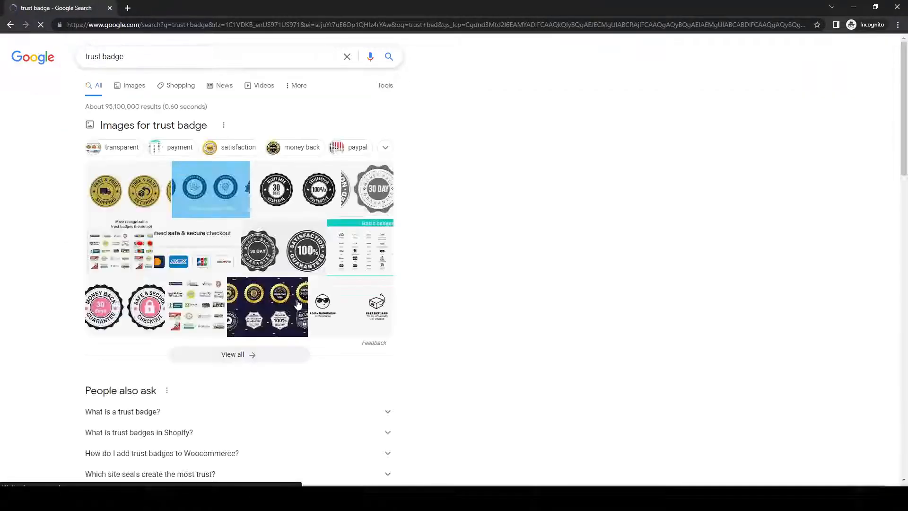
Show the image results for "trust badge" and preview the badge with the guarantee seal, AES-256bit shield and Stripe padlock.
{"action": "left_click", "coordinate": [144, 126]}
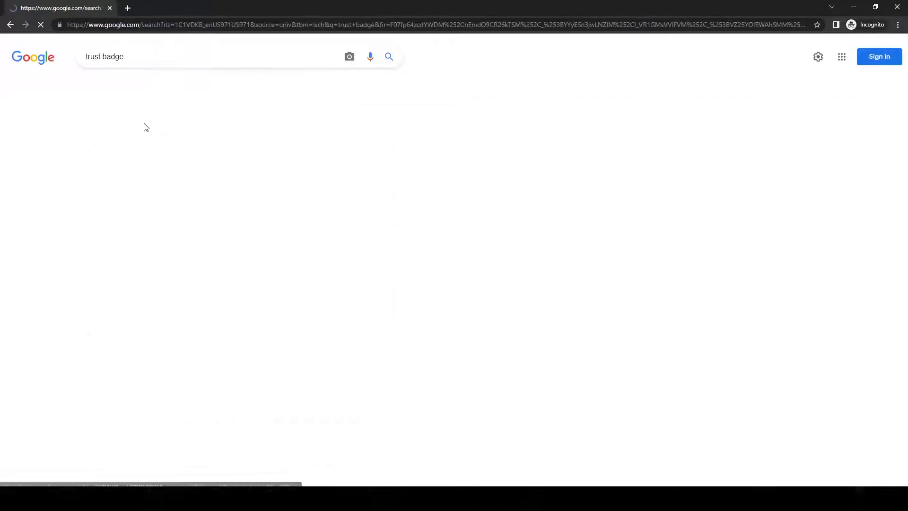
{"action": "left_click", "coordinate": [353, 430]}
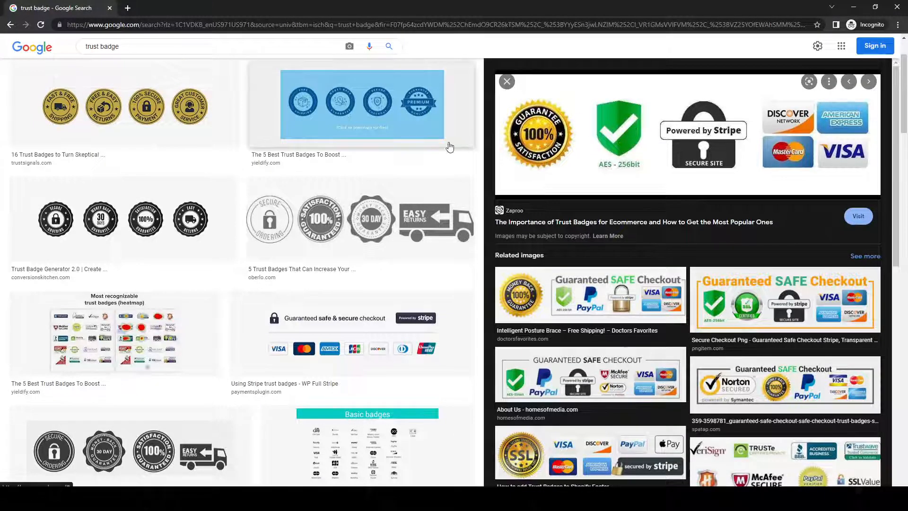
{"action": "scroll", "coordinate": [301, 402], "scroll_direction": "up", "scroll_amount": 2}
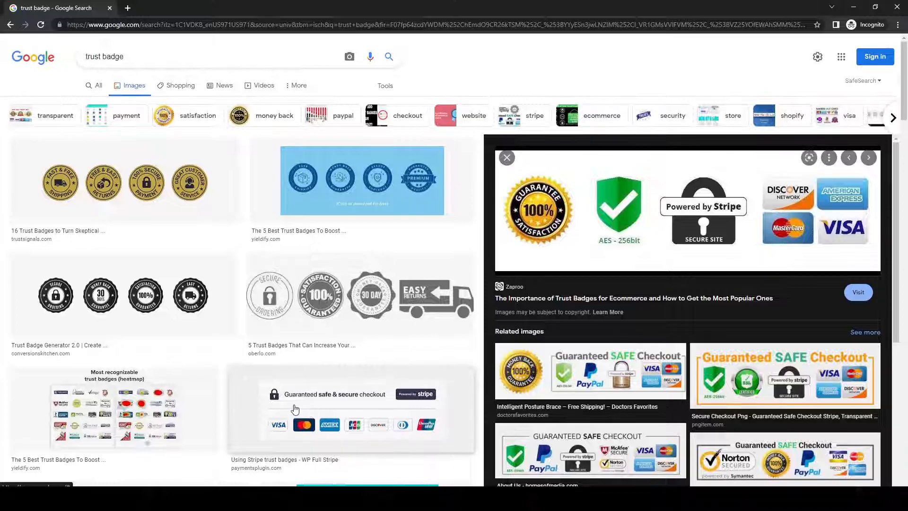
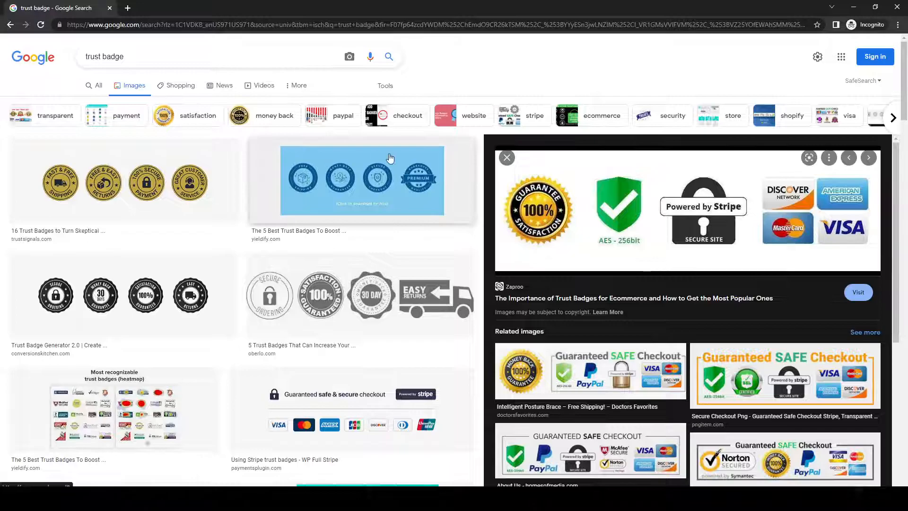
Switch back to the Shopify theme editor and locate the empty badge image placeholder in the product page preview.
{"action": "left_click_drag", "start_coordinate": [172, 3], "coordinate": [273, 337]}
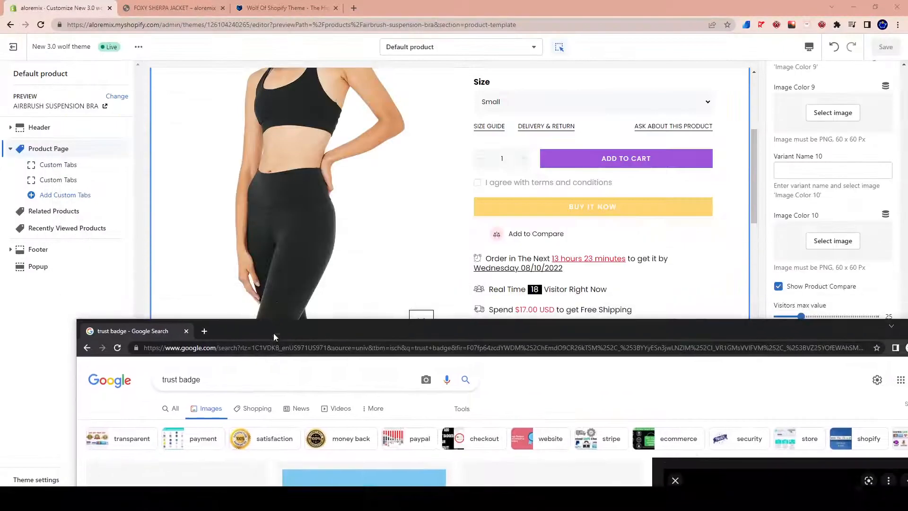
{"action": "left_click", "coordinate": [302, 229]}
{"action": "left_click", "coordinate": [652, 235]}
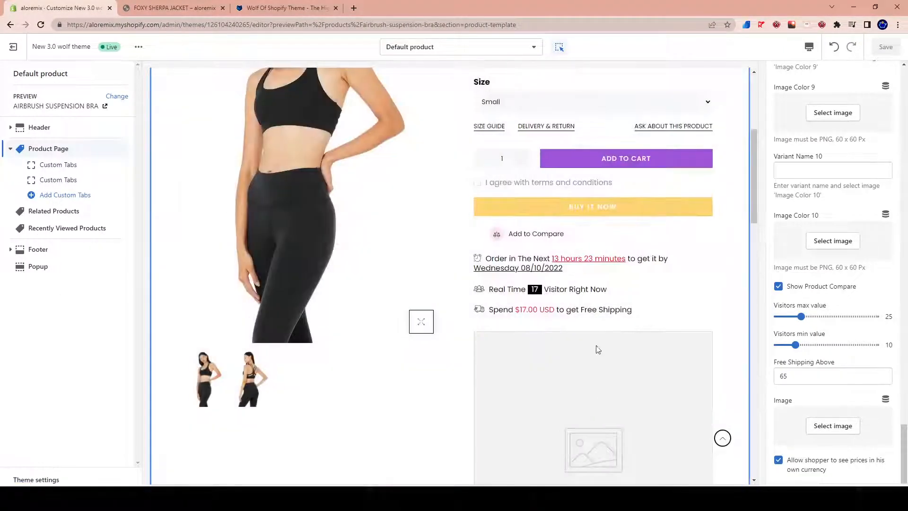
{"action": "scroll", "coordinate": [555, 338], "scroll_direction": "down", "scroll_amount": 2}
{"action": "scroll", "coordinate": [533, 246], "scroll_direction": "down", "scroll_amount": 1}
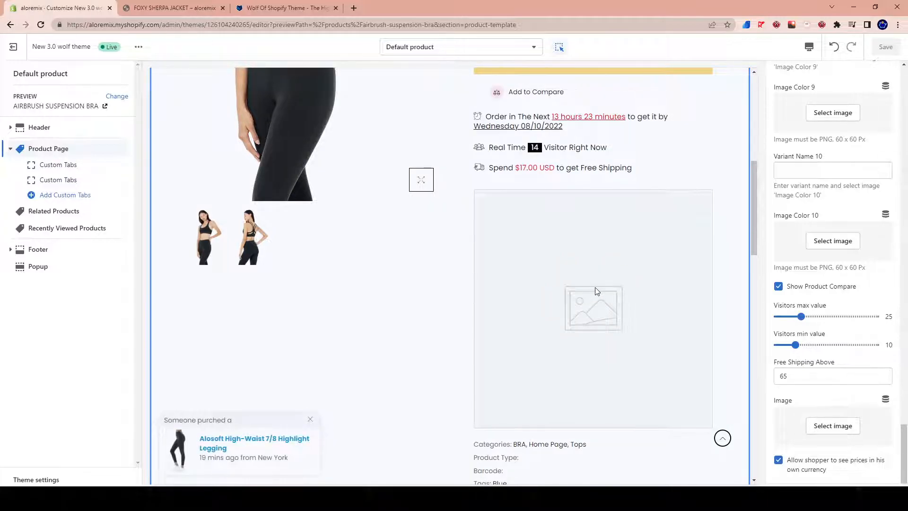
Preview the handstand photo with the wooden wall as the product page's badge image and close the image library without selecting it.
{"action": "left_click", "coordinate": [824, 426]}
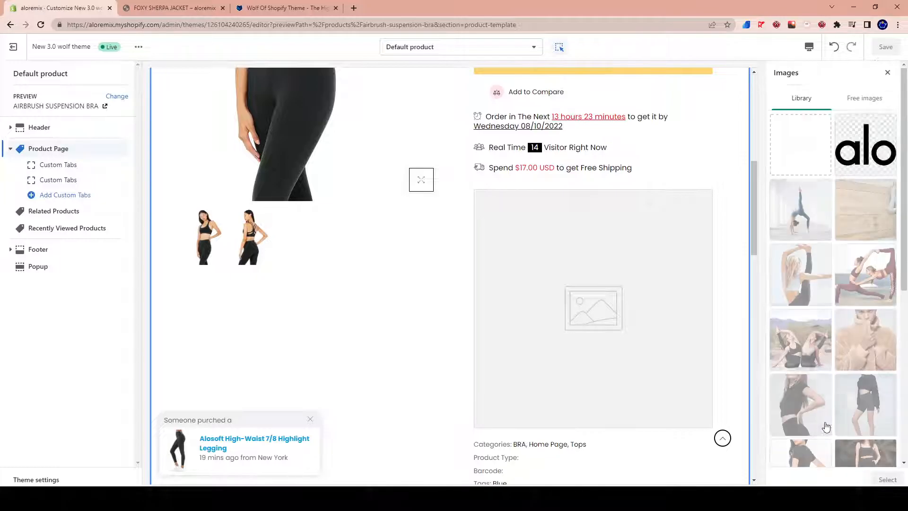
{"action": "left_click", "coordinate": [859, 211]}
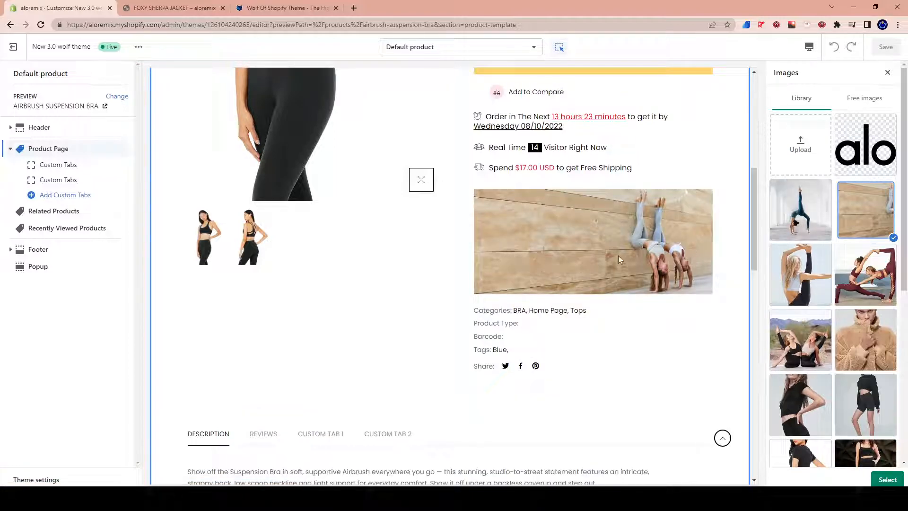
{"action": "scroll", "coordinate": [821, 381], "scroll_direction": "down", "scroll_amount": 1}
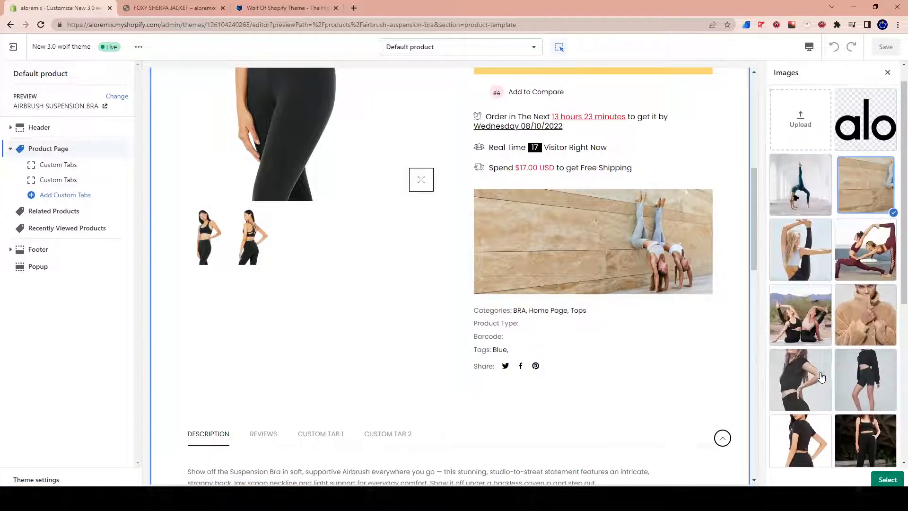
{"action": "left_click", "coordinate": [888, 73]}
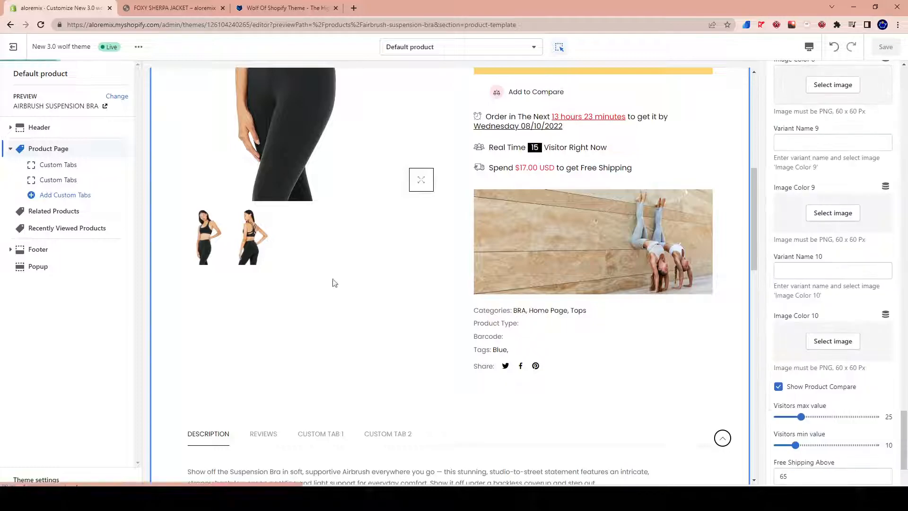
Review the Product Page section's display options and the General theme settings for favicon, layout direction and breadcrumb.
{"action": "scroll", "coordinate": [813, 341], "scroll_direction": "up", "scroll_amount": 15}
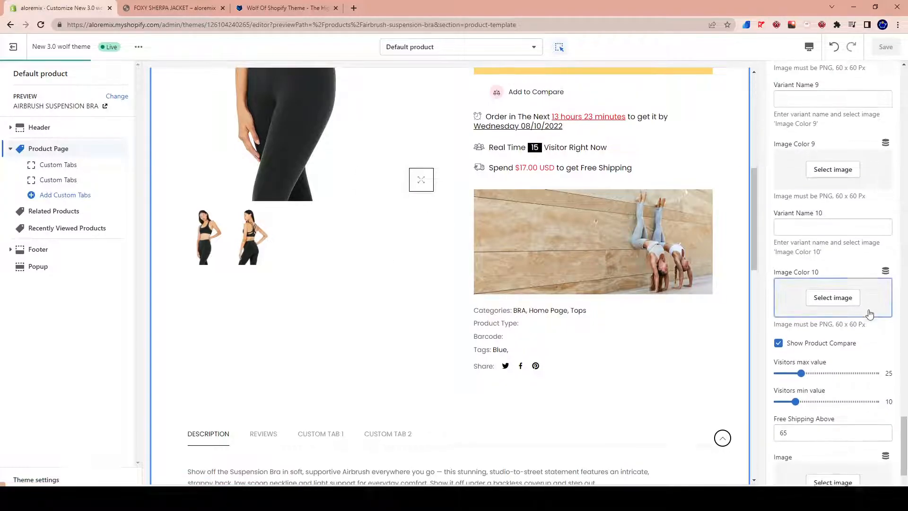
{"action": "scroll", "coordinate": [842, 284], "scroll_direction": "up", "scroll_amount": 15}
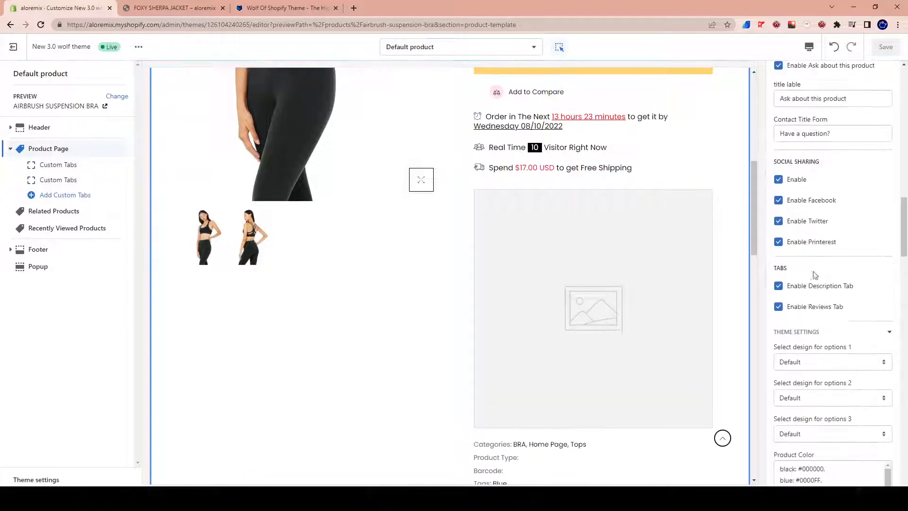
{"action": "scroll", "coordinate": [833, 341], "scroll_direction": "up", "scroll_amount": 15}
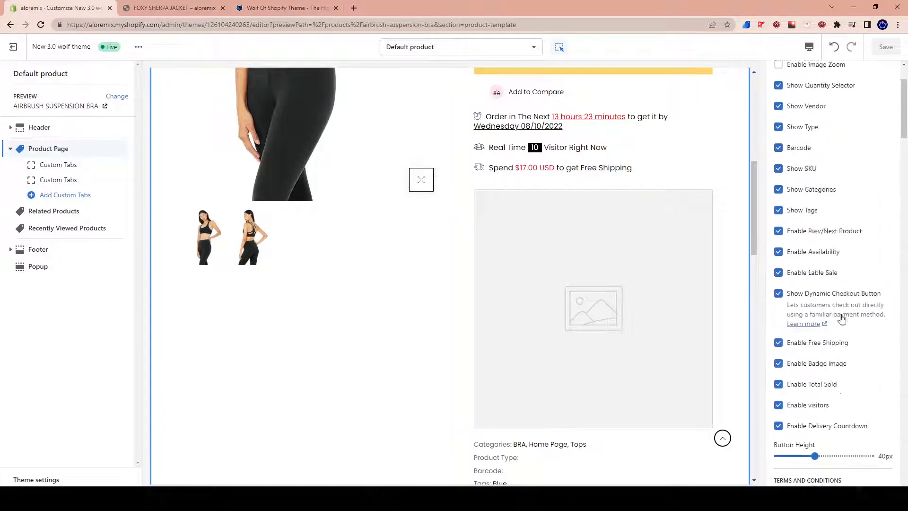
{"action": "left_click", "coordinate": [37, 479]}
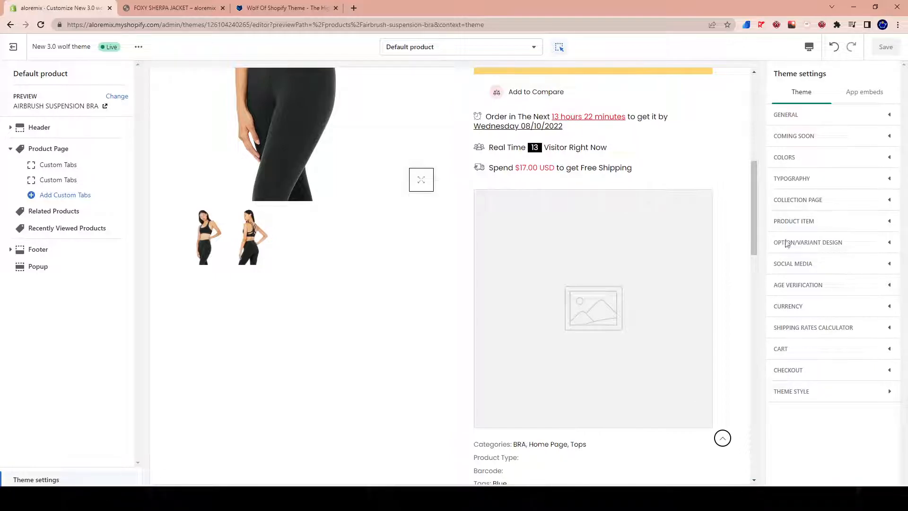
{"action": "left_click", "coordinate": [837, 115]}
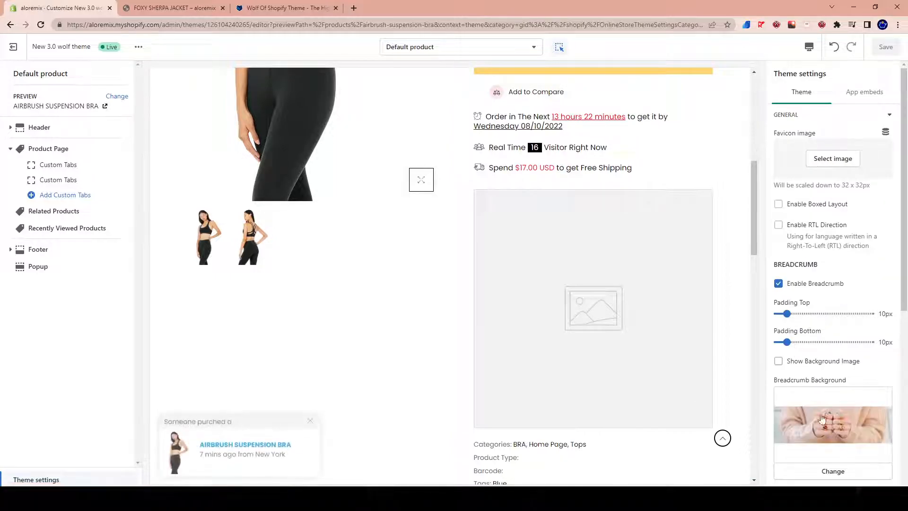
{"action": "scroll", "coordinate": [856, 316], "scroll_direction": "down", "scroll_amount": 7}
{"action": "scroll", "coordinate": [844, 349], "scroll_direction": "up", "scroll_amount": 5}
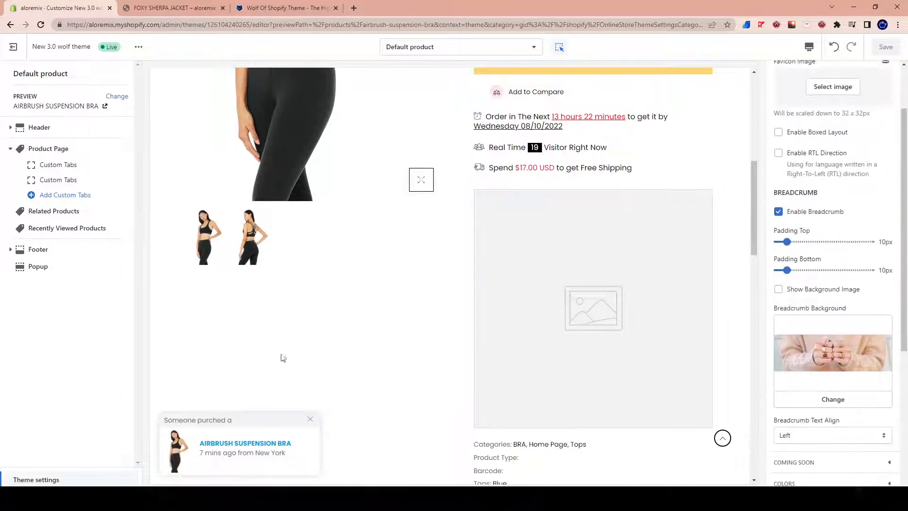
Reopen the Product Page section's settings and expand its theme settings down to the Image setting below Free Shipping Above.
{"action": "left_click", "coordinate": [42, 151]}
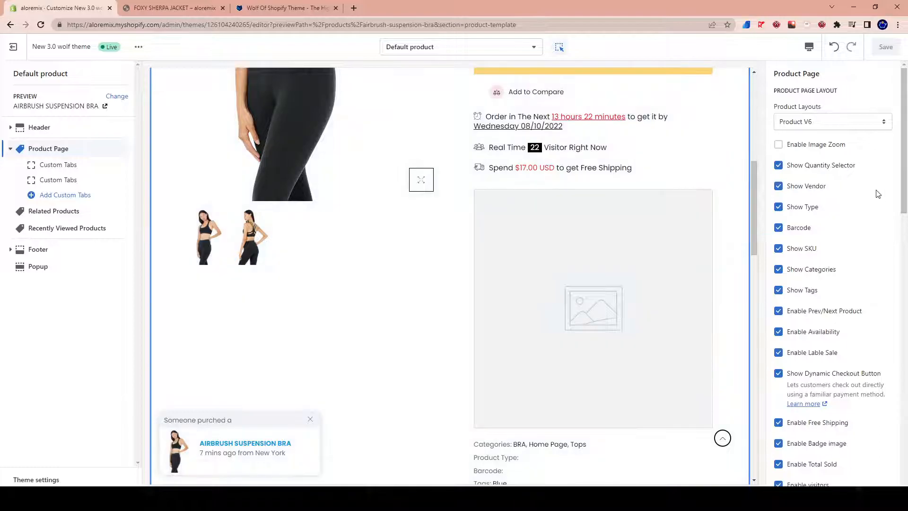
{"action": "scroll", "coordinate": [833, 236], "scroll_direction": "down", "scroll_amount": 20}
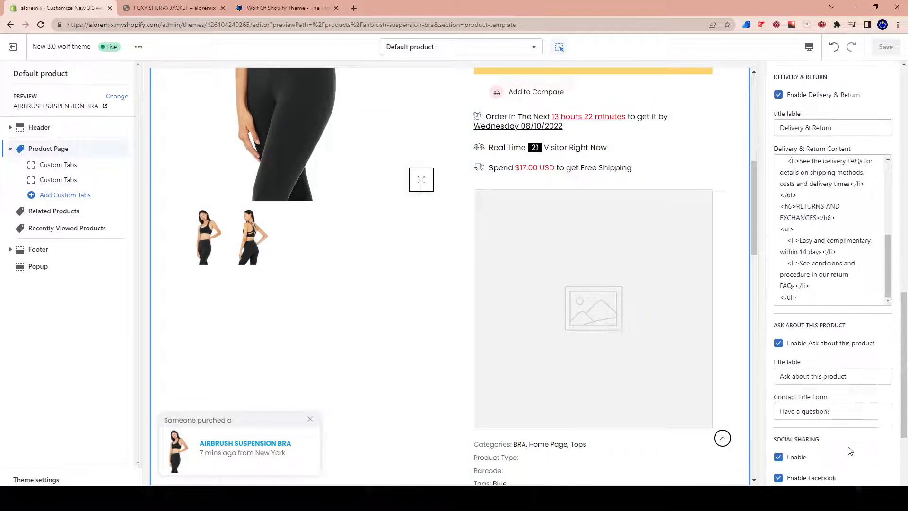
{"action": "left_click", "coordinate": [811, 473]}
{"action": "scroll", "coordinate": [825, 388], "scroll_direction": "down", "scroll_amount": 7}
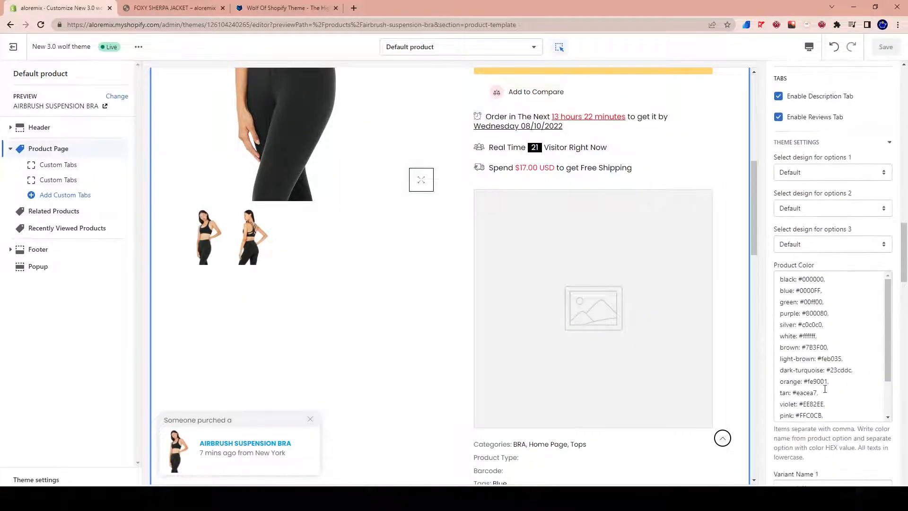
{"action": "scroll", "coordinate": [834, 311], "scroll_direction": "down", "scroll_amount": 20}
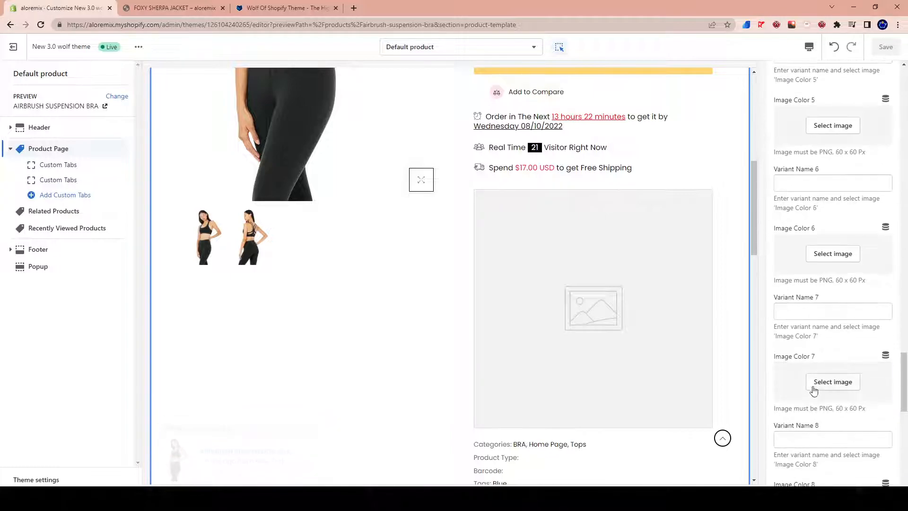
{"action": "scroll", "coordinate": [815, 391], "scroll_direction": "down", "scroll_amount": 3}
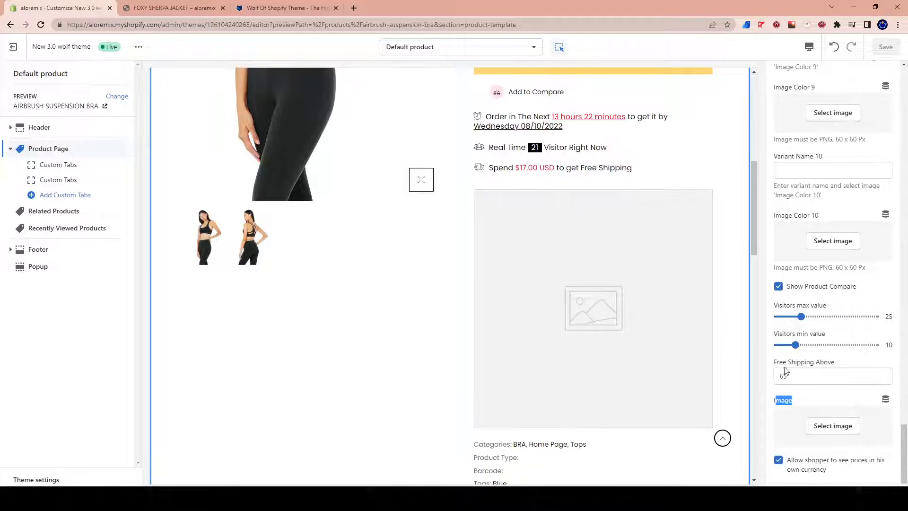
Preview the alo logo and several product photos as the product page's badge image and close the image library without selecting one.
{"action": "left_click", "coordinate": [828, 428]}
{"action": "scroll", "coordinate": [833, 417], "scroll_direction": "down", "scroll_amount": 10}
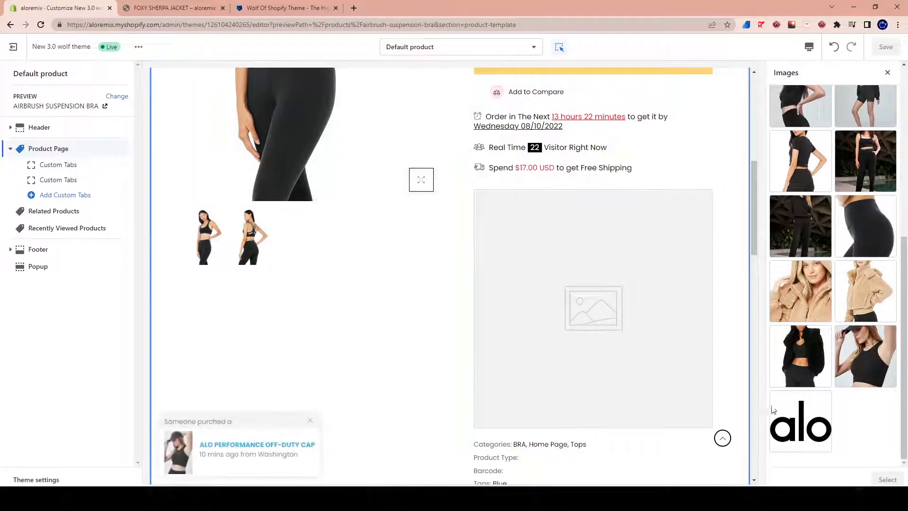
{"action": "left_click", "coordinate": [805, 404]}
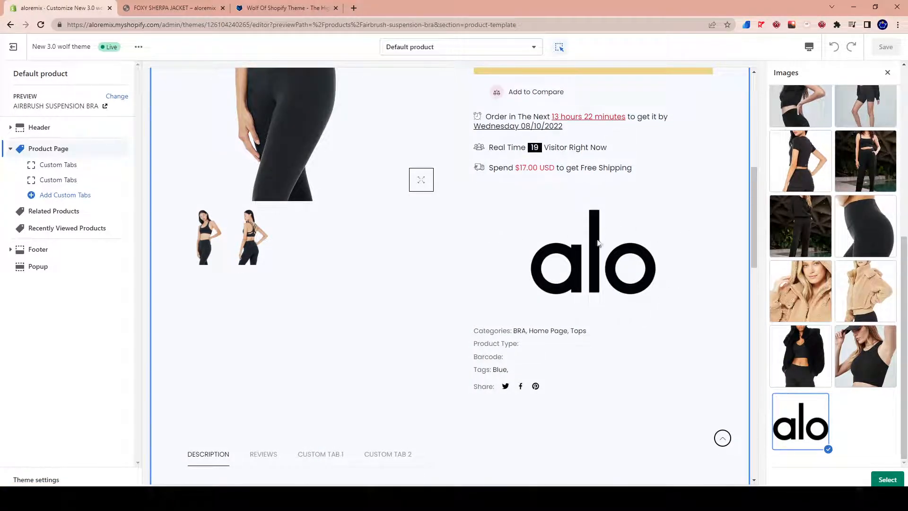
{"action": "left_click", "coordinate": [865, 225]}
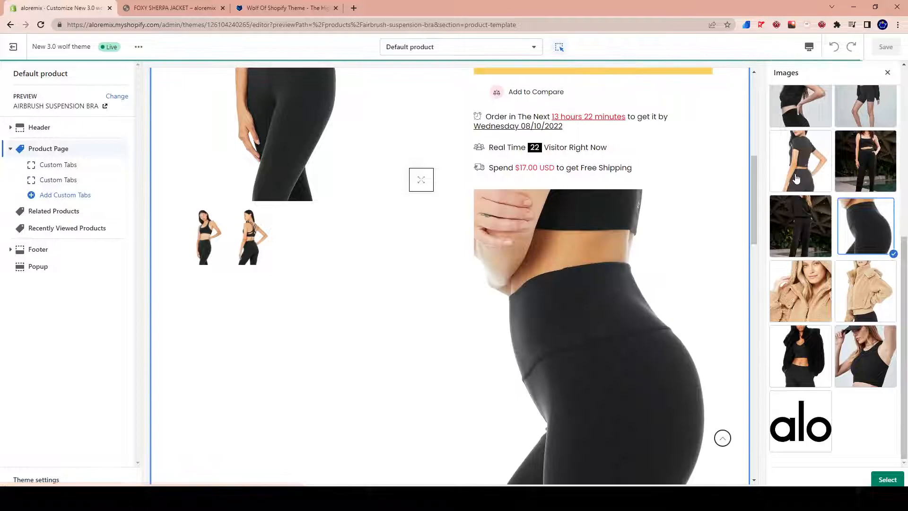
{"action": "left_click", "coordinate": [787, 173]}
{"action": "left_click", "coordinate": [796, 113]}
{"action": "left_click", "coordinate": [867, 150]}
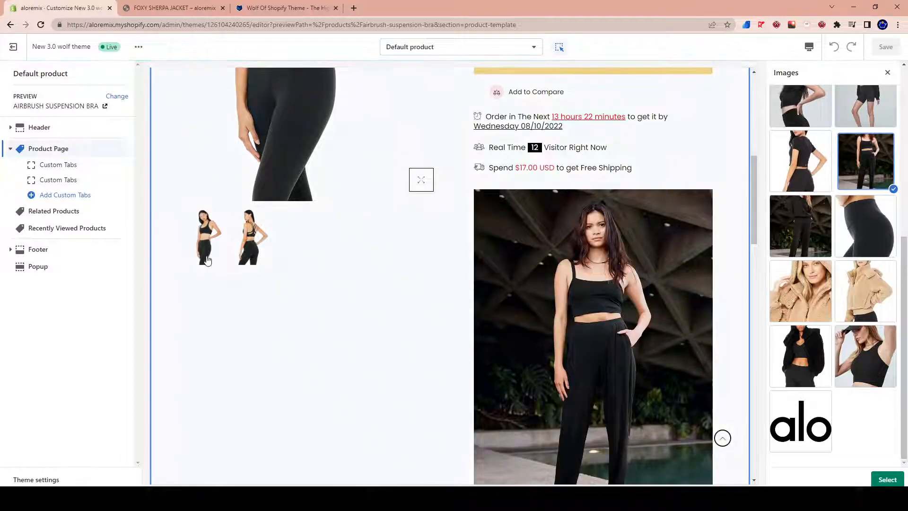
{"action": "scroll", "coordinate": [378, 242], "scroll_direction": "up", "scroll_amount": 3}
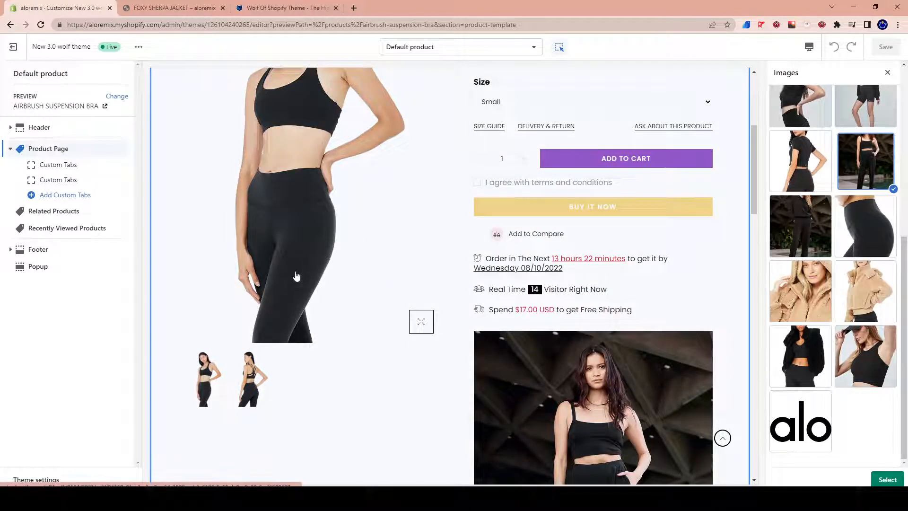
{"action": "scroll", "coordinate": [300, 273], "scroll_direction": "up", "scroll_amount": 3}
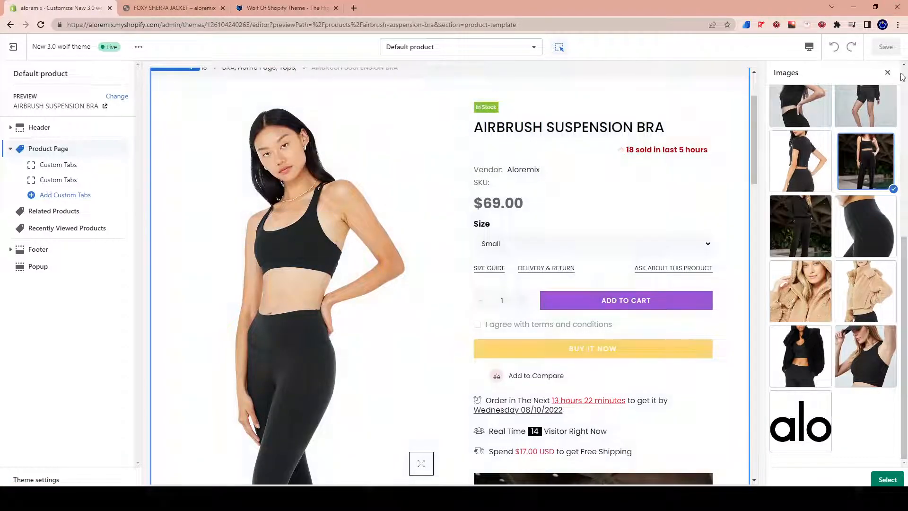
{"action": "left_click", "coordinate": [886, 76]}
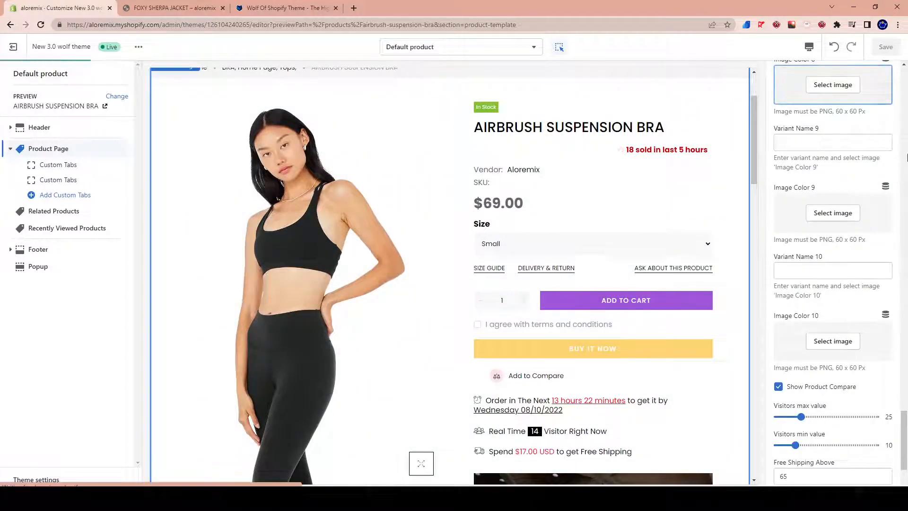
Review the Airbrush Suspension Bra product page preview, and open the store's home page to look through its product sections.
{"action": "scroll", "coordinate": [373, 449], "scroll_direction": "down", "scroll_amount": 2}
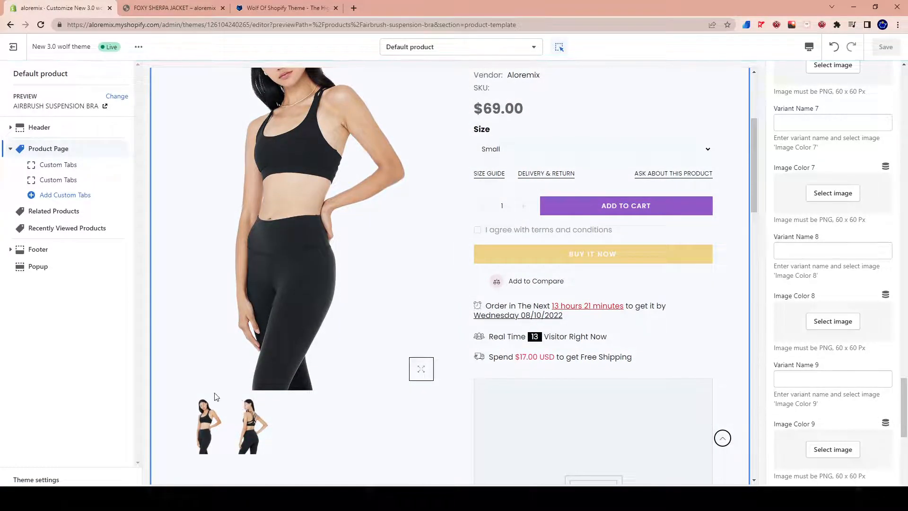
{"action": "scroll", "coordinate": [215, 387], "scroll_direction": "up", "scroll_amount": 3}
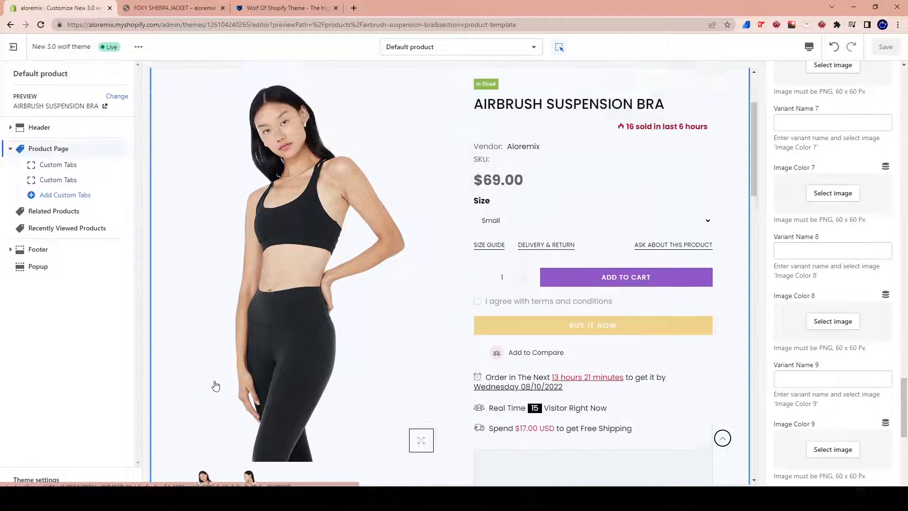
{"action": "scroll", "coordinate": [215, 388], "scroll_direction": "down", "scroll_amount": 2}
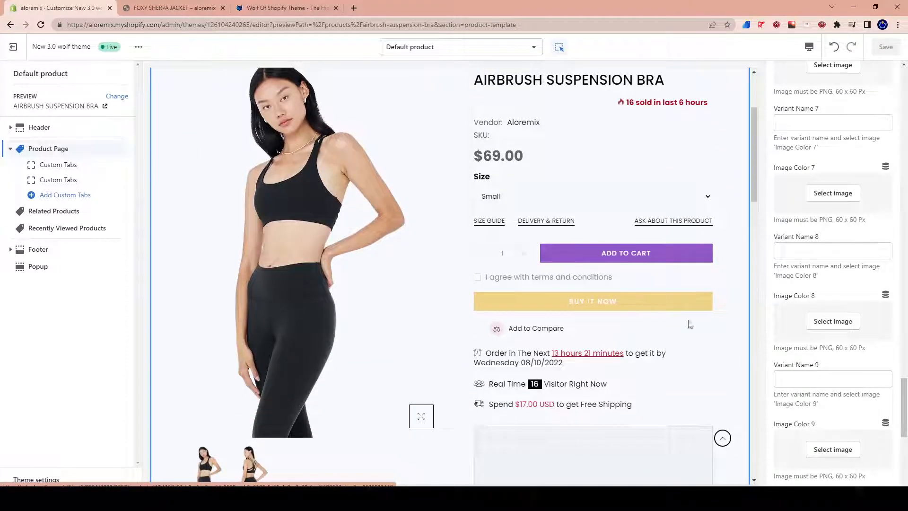
{"action": "scroll", "coordinate": [637, 340], "scroll_direction": "up", "scroll_amount": 3}
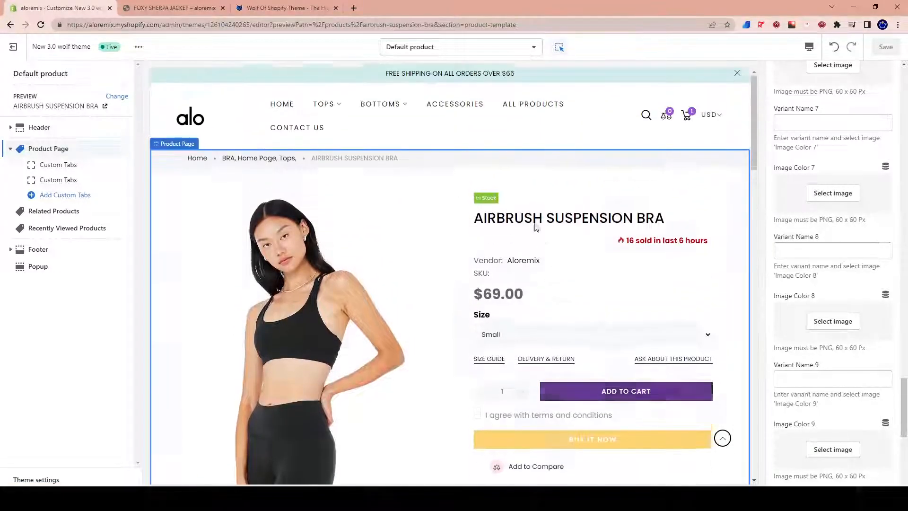
{"action": "left_click", "coordinate": [205, 121]}
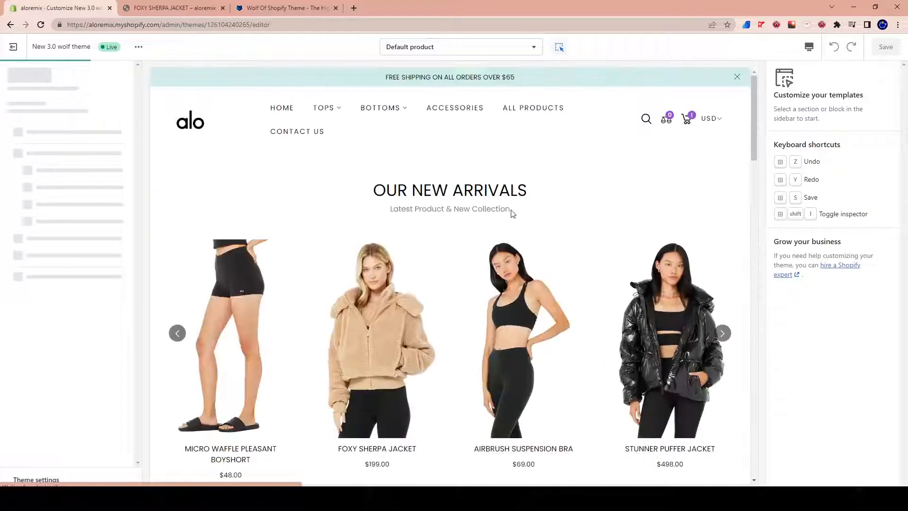
{"action": "scroll", "coordinate": [430, 277], "scroll_direction": "down", "scroll_amount": 8}
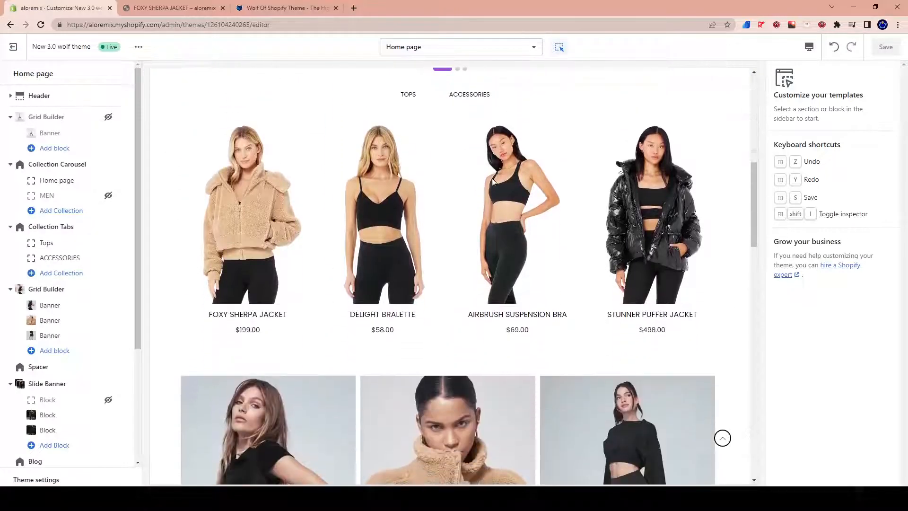
Open the Cart category of the theme settings and review its badge, free shipping and terms options.
{"action": "scroll", "coordinate": [487, 189], "scroll_direction": "up", "scroll_amount": 6}
{"action": "left_click", "coordinate": [69, 481]}
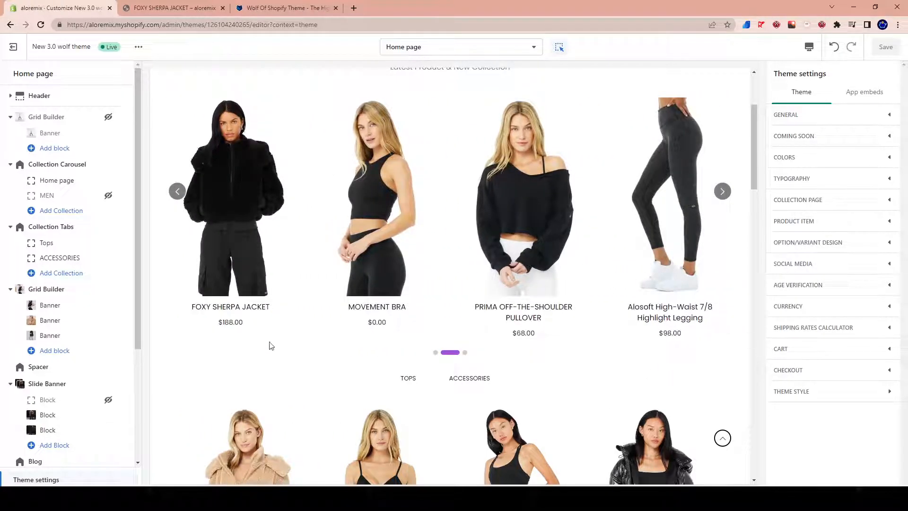
{"action": "left_click", "coordinate": [798, 349]}
{"action": "scroll", "coordinate": [819, 378], "scroll_direction": "down", "scroll_amount": 5}
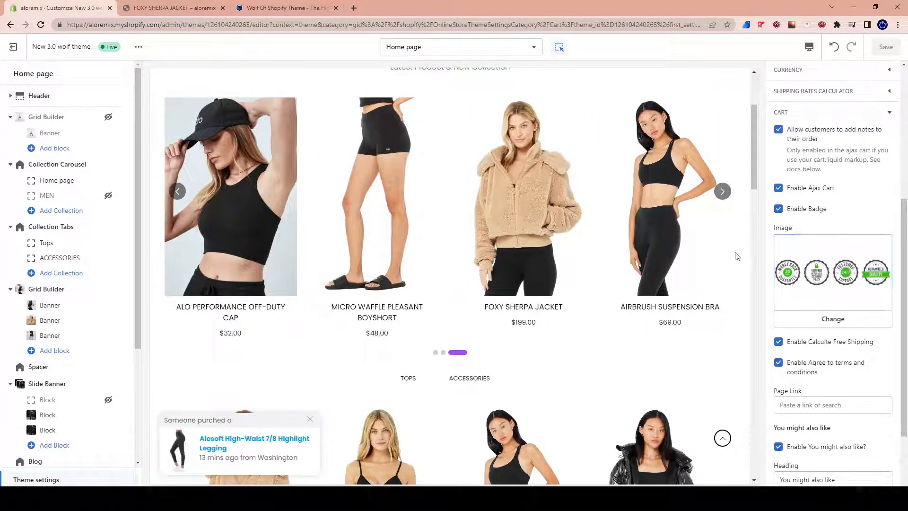
Open the full cart page from the preview's header cart and examine its free shipping bar, terms checkbox and trust badges.
{"action": "scroll", "coordinate": [622, 186], "scroll_direction": "up", "scroll_amount": 3}
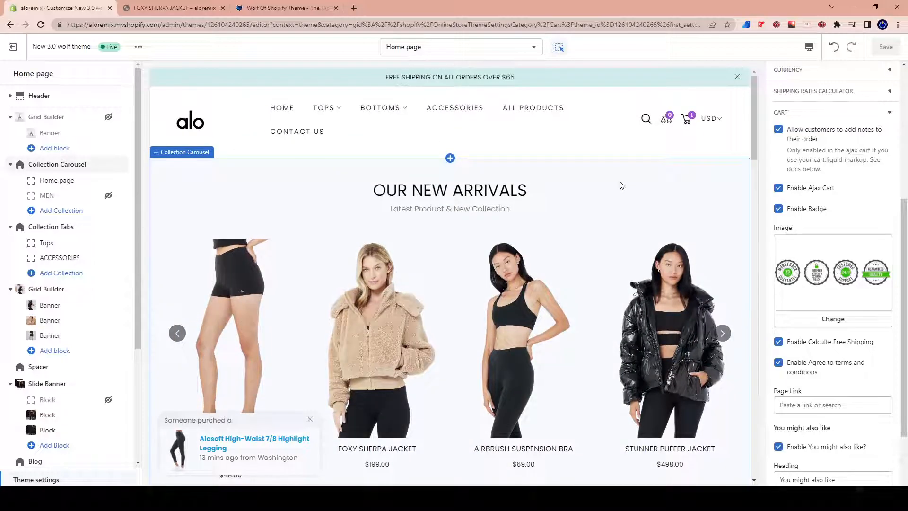
{"action": "left_click", "coordinate": [686, 120]}
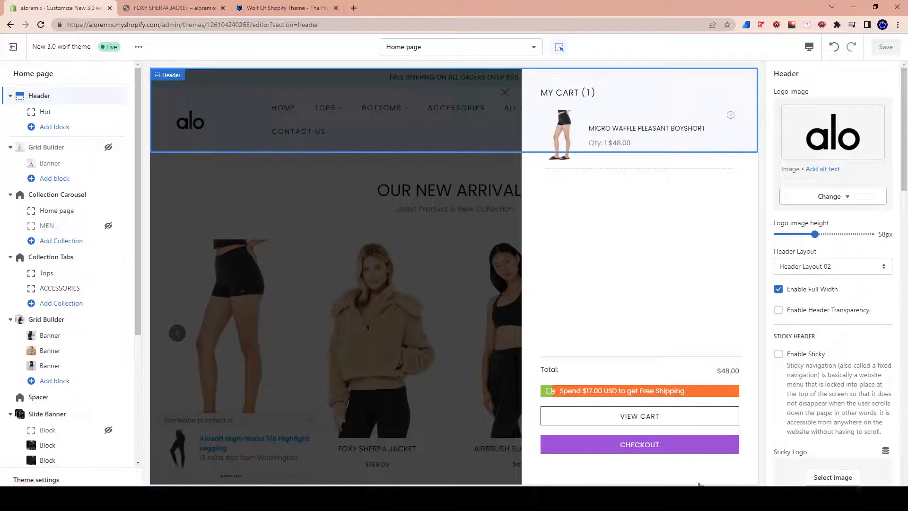
{"action": "left_click", "coordinate": [639, 416]}
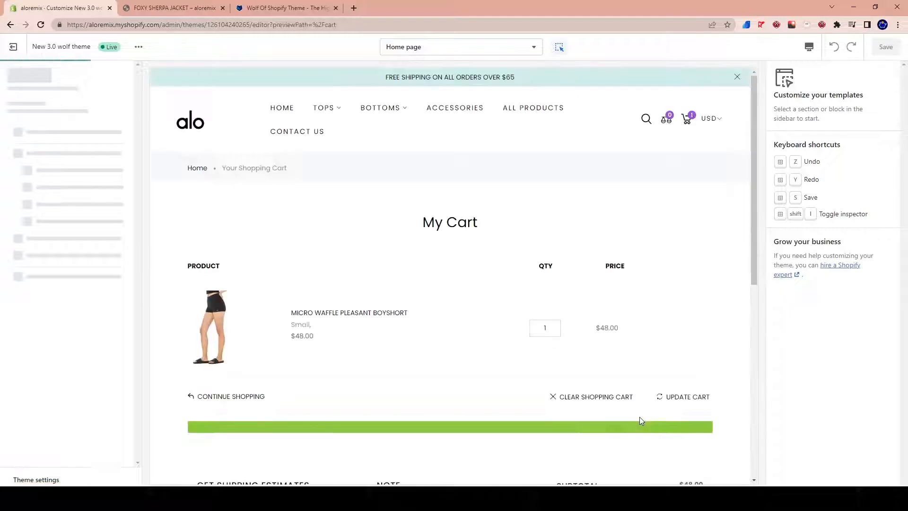
{"action": "scroll", "coordinate": [548, 358], "scroll_direction": "down", "scroll_amount": 4}
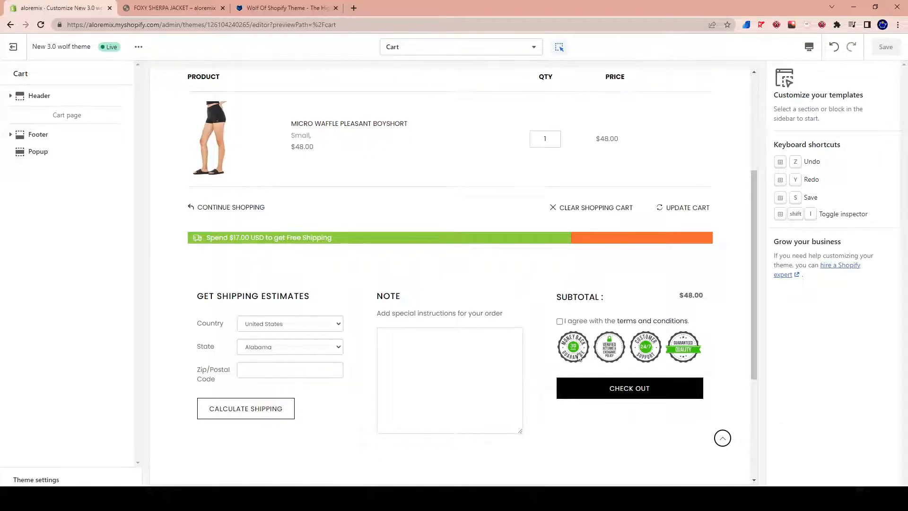
{"action": "scroll", "coordinate": [592, 356], "scroll_direction": "up", "scroll_amount": 3}
{"action": "scroll", "coordinate": [572, 402], "scroll_direction": "down", "scroll_amount": 4}
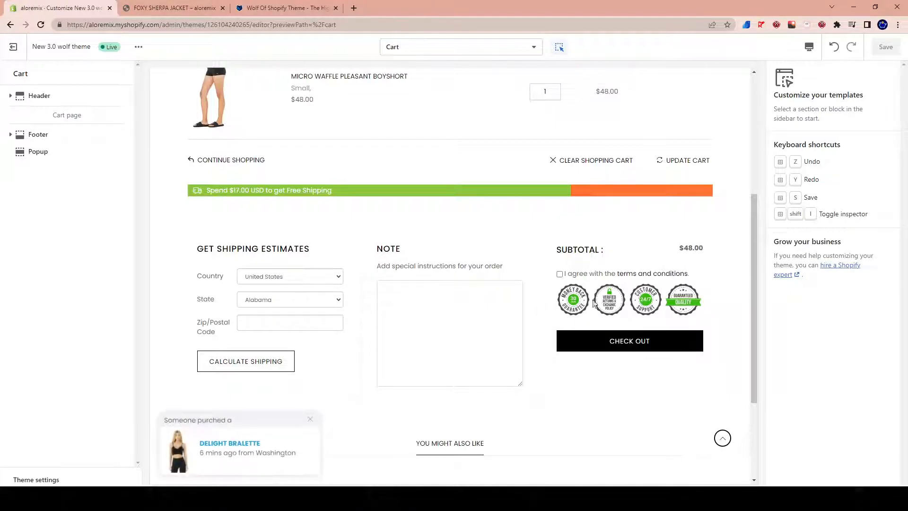
{"action": "scroll", "coordinate": [598, 303], "scroll_direction": "up", "scroll_amount": 2}
{"action": "scroll", "coordinate": [711, 322], "scroll_direction": "up", "scroll_amount": 2}
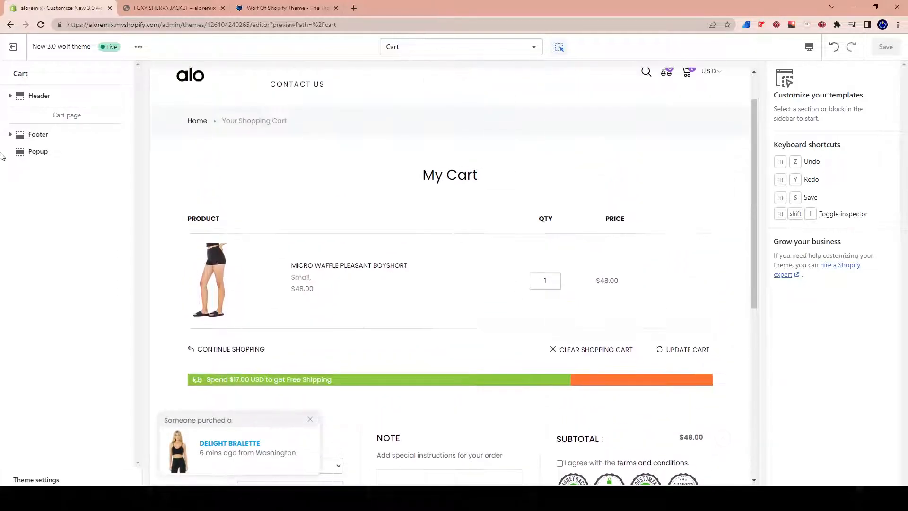
Reopen the Cart theme settings while on the cart page and examine the badge image and You might also like options.
{"action": "left_click", "coordinate": [82, 480]}
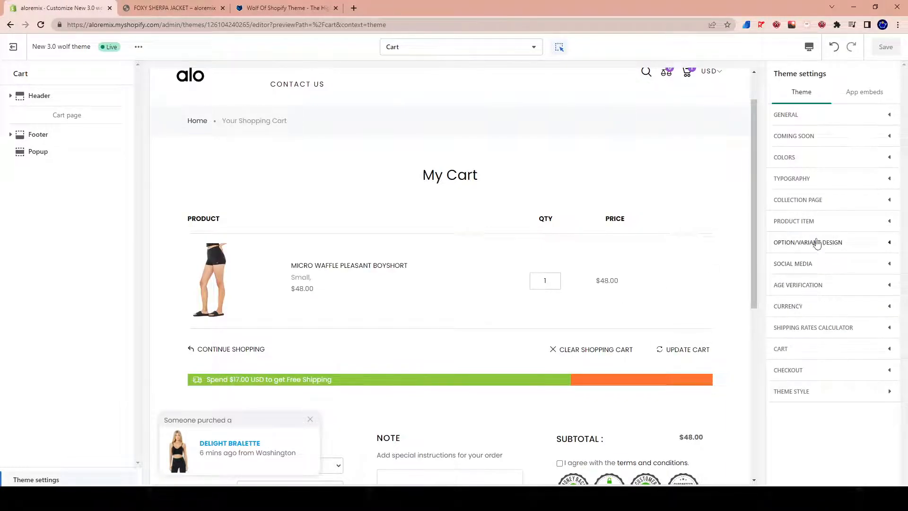
{"action": "left_click", "coordinate": [786, 350]}
{"action": "scroll", "coordinate": [837, 384], "scroll_direction": "down", "scroll_amount": 5}
{"action": "scroll", "coordinate": [824, 388], "scroll_direction": "down", "scroll_amount": 2}
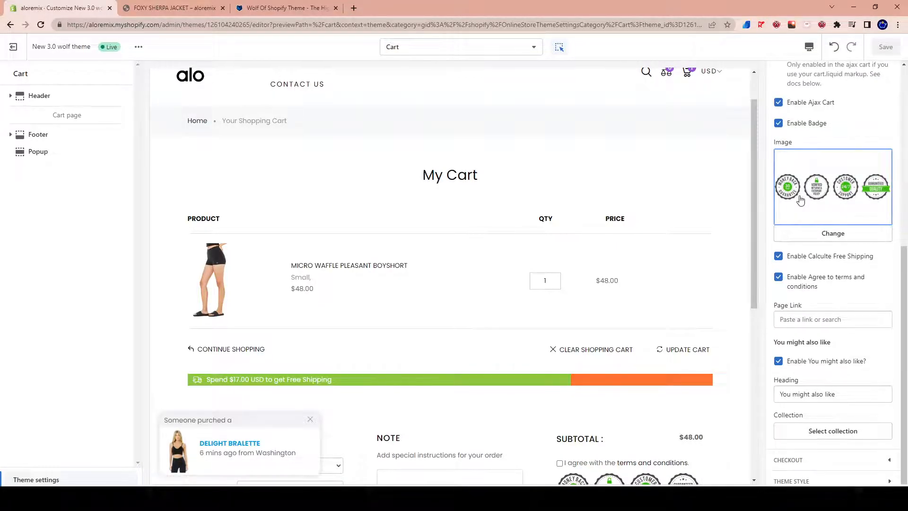
Return the editor preview to the home page, and open the home page in the separate storefront tab.
{"action": "scroll", "coordinate": [554, 123], "scroll_direction": "up", "scroll_amount": 1}
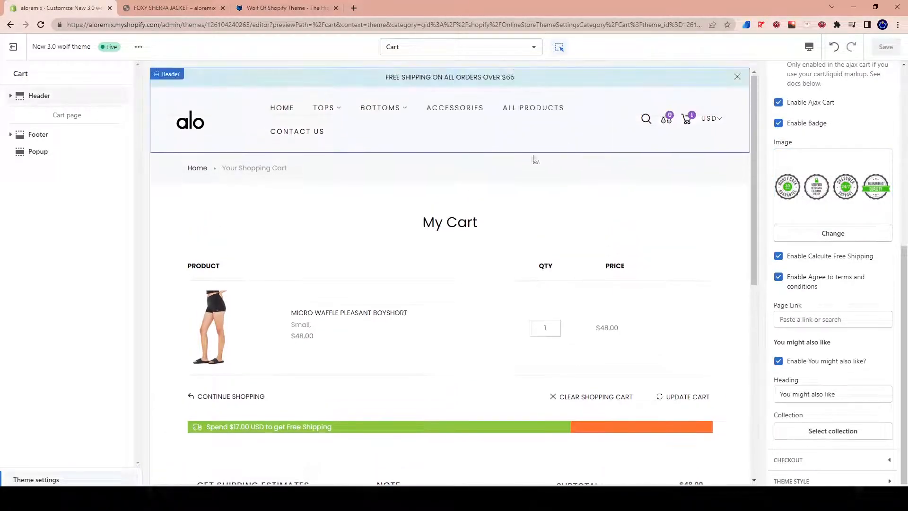
{"action": "left_click", "coordinate": [191, 122]}
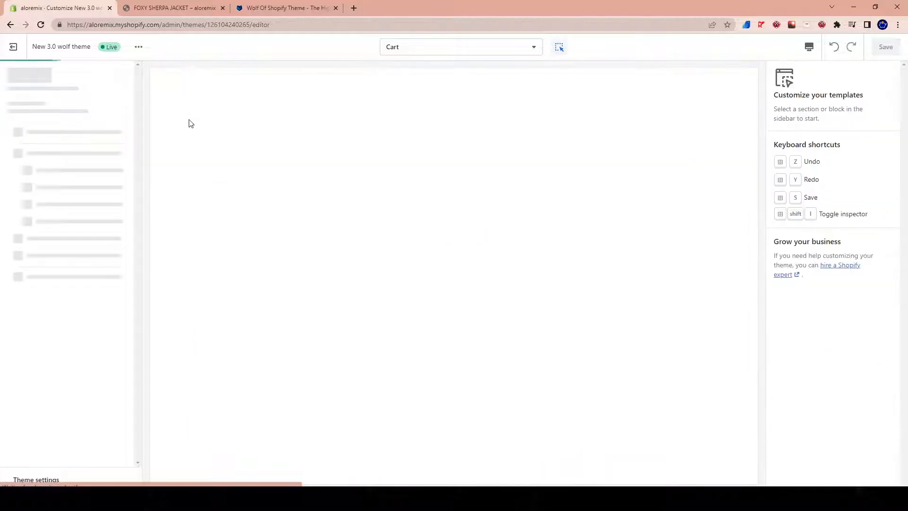
{"action": "scroll", "coordinate": [351, 265], "scroll_direction": "down", "scroll_amount": 5}
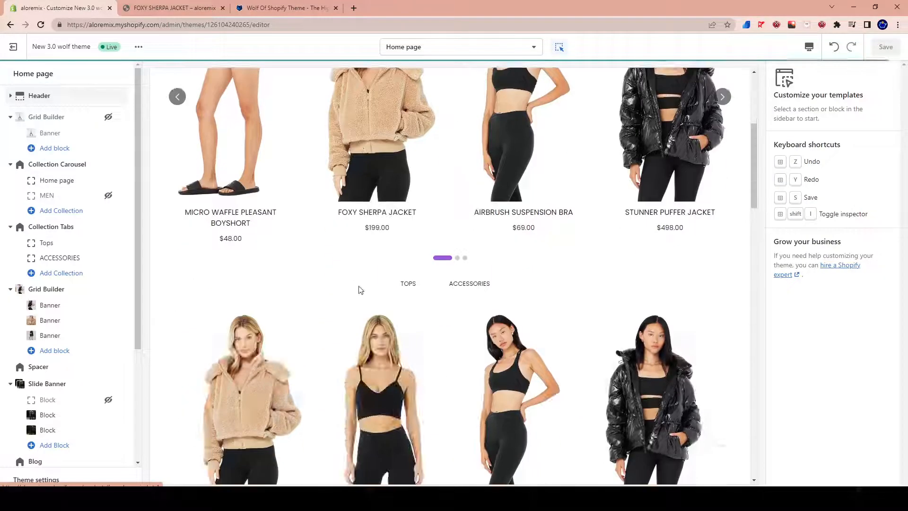
{"action": "left_click", "coordinate": [374, 216]}
{"action": "left_click", "coordinate": [161, 8]}
{"action": "scroll", "coordinate": [509, 243], "scroll_direction": "up", "scroll_amount": 10}
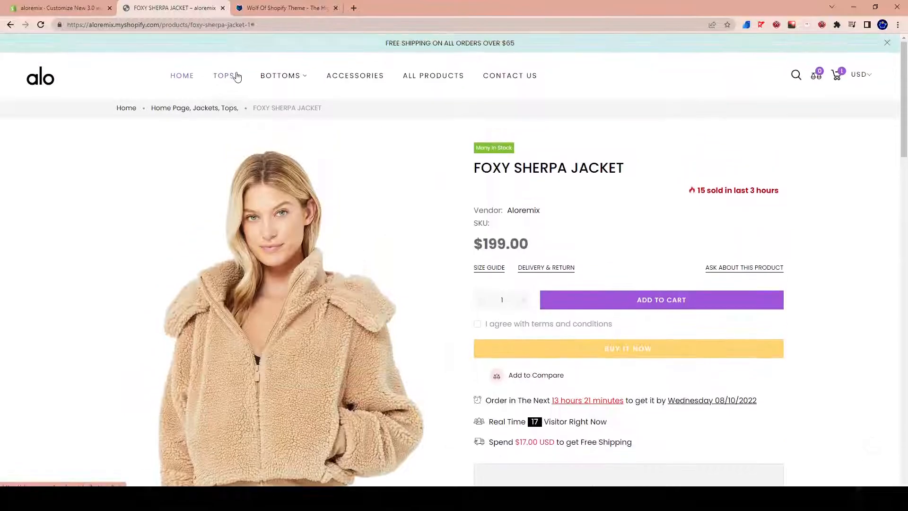
{"action": "left_click", "coordinate": [41, 82]}
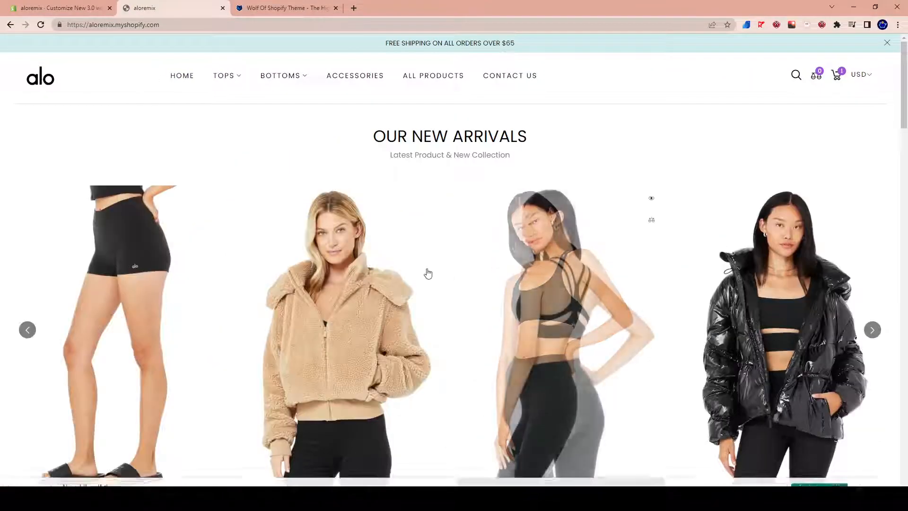
Add the Airbrush Suspension Bra to the cart and check the popup's You might also like area.
{"action": "scroll", "coordinate": [426, 269], "scroll_direction": "down", "scroll_amount": 3}
{"action": "left_click", "coordinate": [571, 345]}
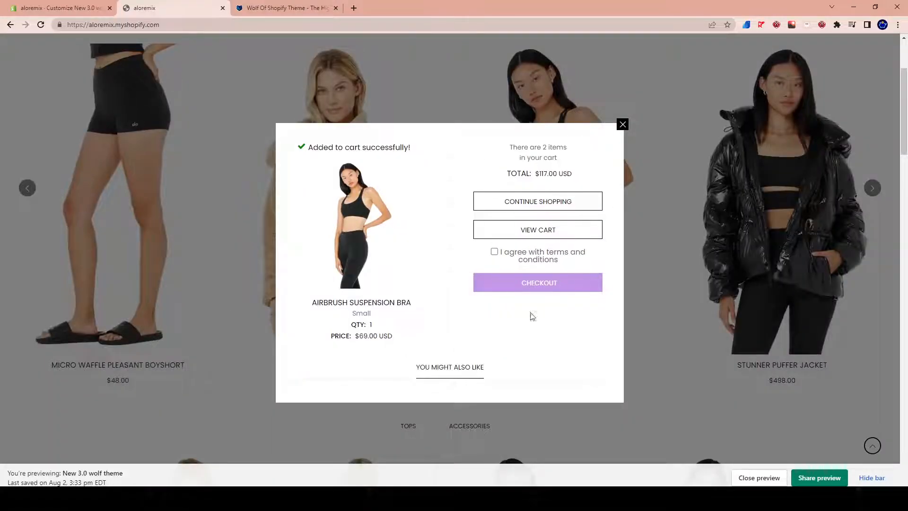
{"action": "left_click_drag", "start_coordinate": [420, 367], "coordinate": [478, 365]}
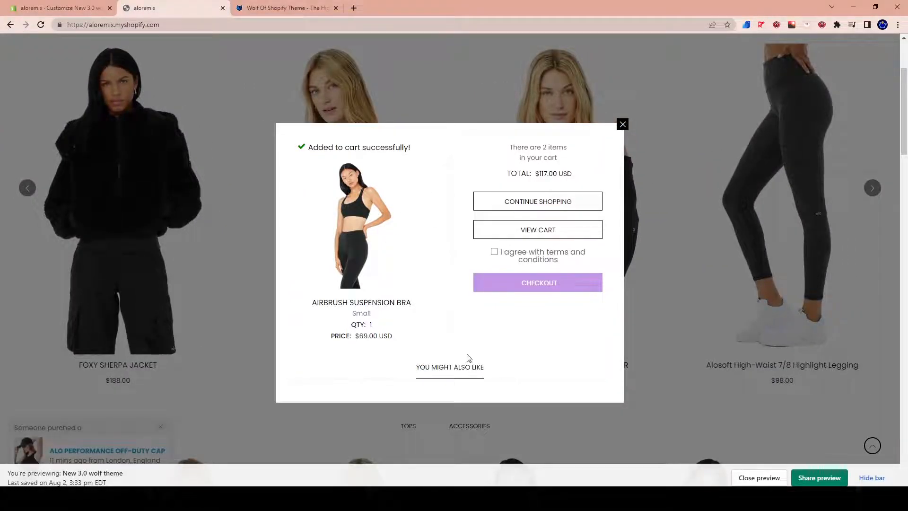
Back in the theme editor, set the Cart settings' You might also like collection to Home page and save the theme.
{"action": "left_click", "coordinate": [24, 4]}
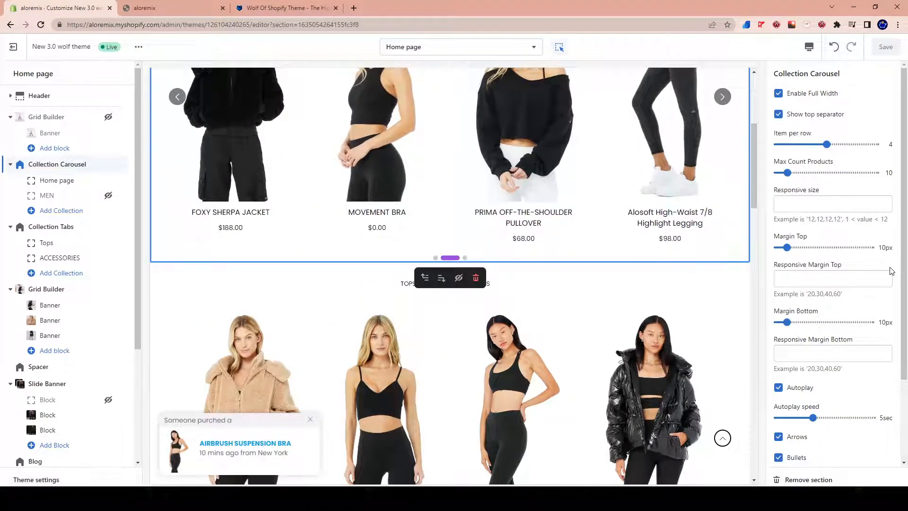
{"action": "left_click", "coordinate": [36, 479]}
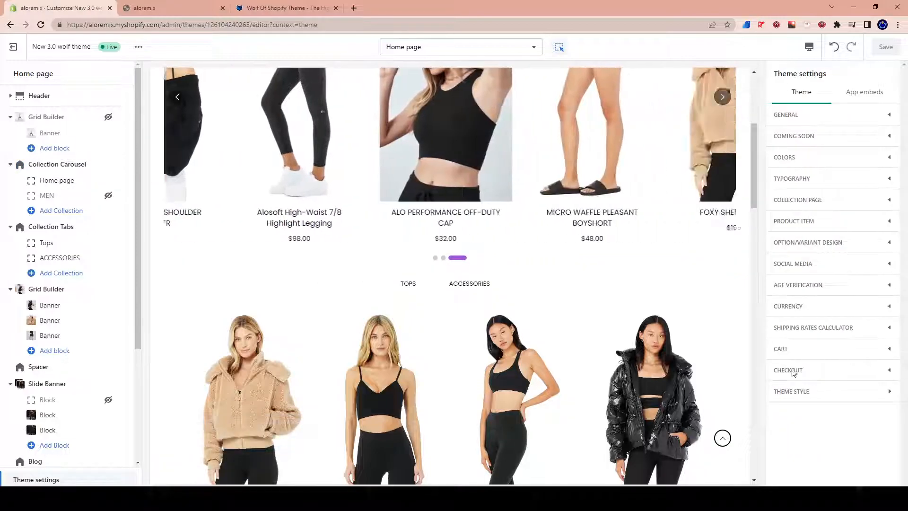
{"action": "left_click", "coordinate": [797, 355]}
{"action": "scroll", "coordinate": [814, 350], "scroll_direction": "down", "scroll_amount": 6}
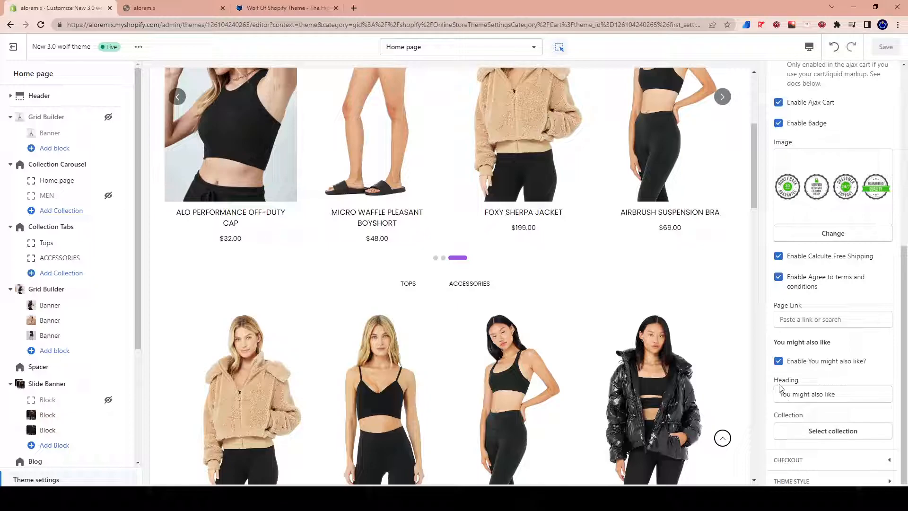
{"action": "left_click_drag", "start_coordinate": [777, 385], "coordinate": [763, 420]}
{"action": "left_click", "coordinate": [807, 420]}
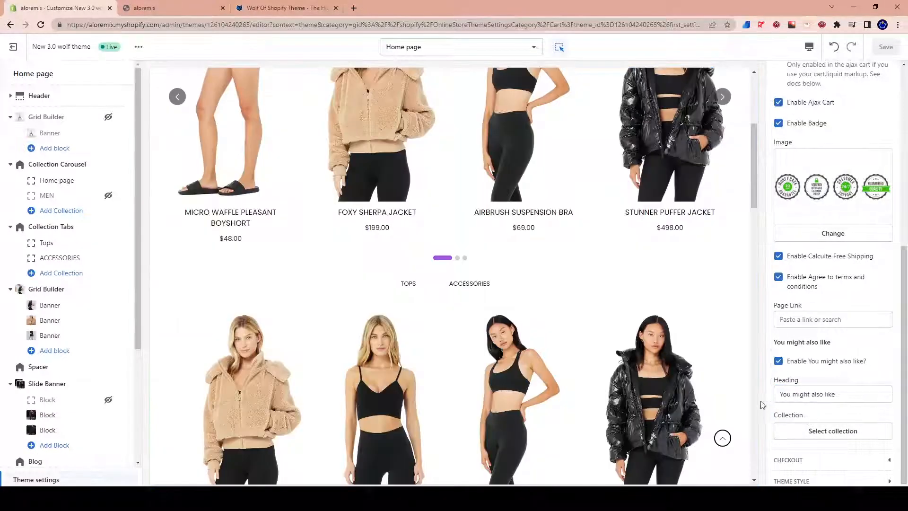
{"action": "left_click", "coordinate": [823, 431]}
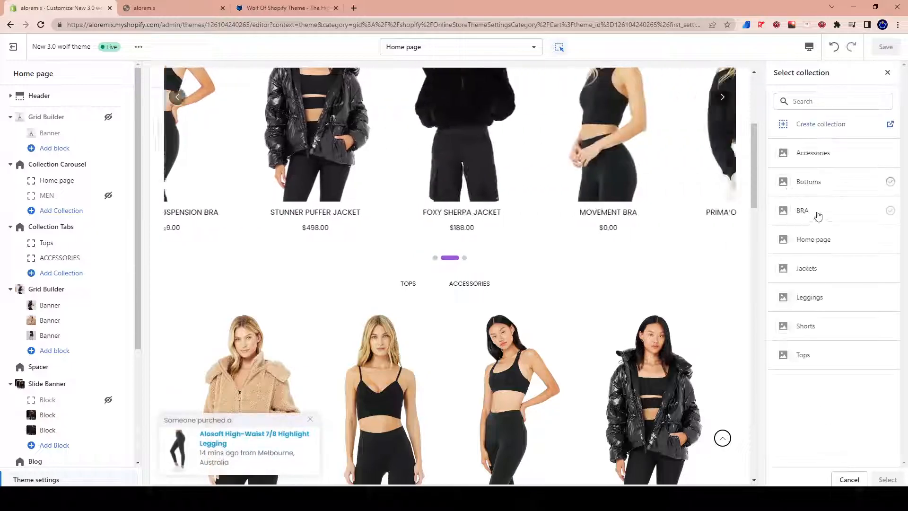
{"action": "left_click", "coordinate": [831, 242]}
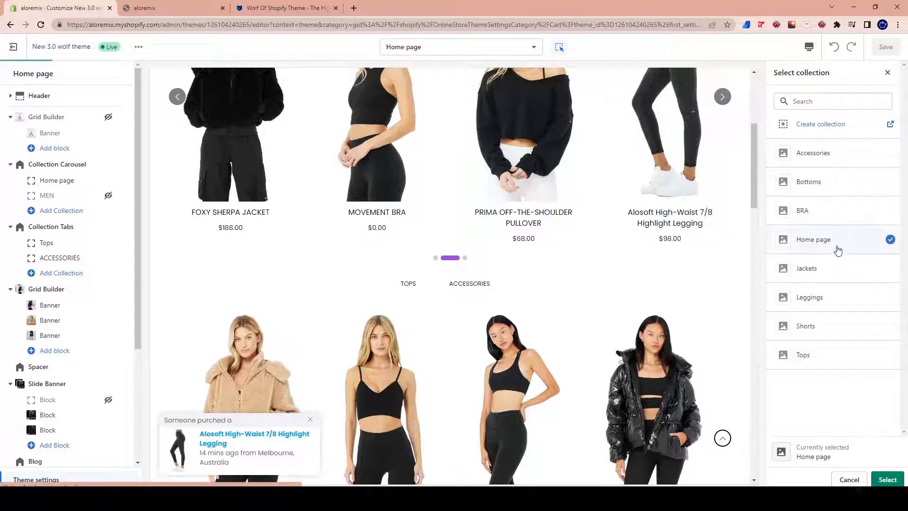
{"action": "left_click", "coordinate": [886, 479]}
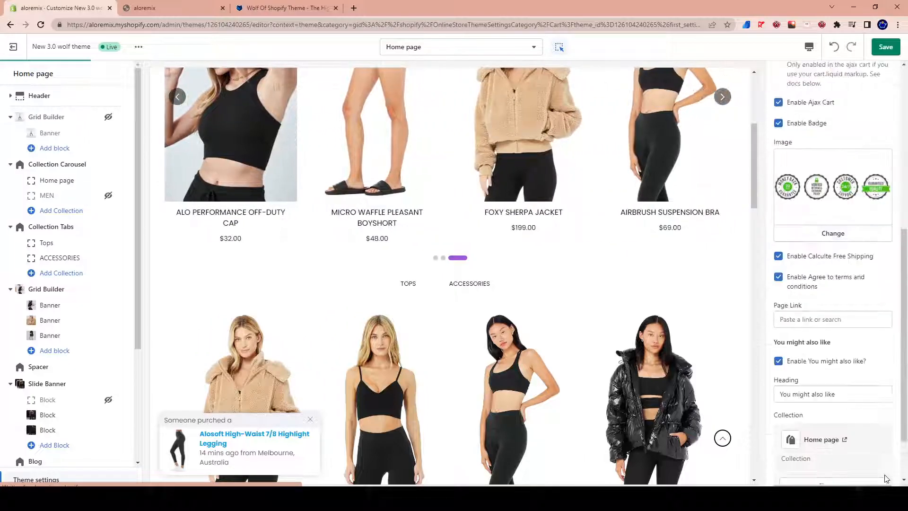
{"action": "left_click", "coordinate": [895, 46]}
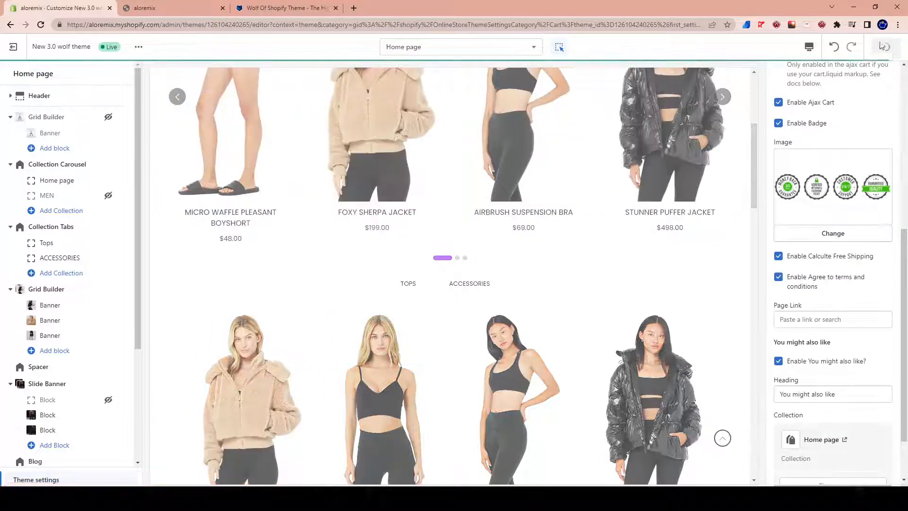
Look over the home page preview's new arrivals carousel, collection tabs and banners.
{"action": "scroll", "coordinate": [303, 169], "scroll_direction": "up", "scroll_amount": 2}
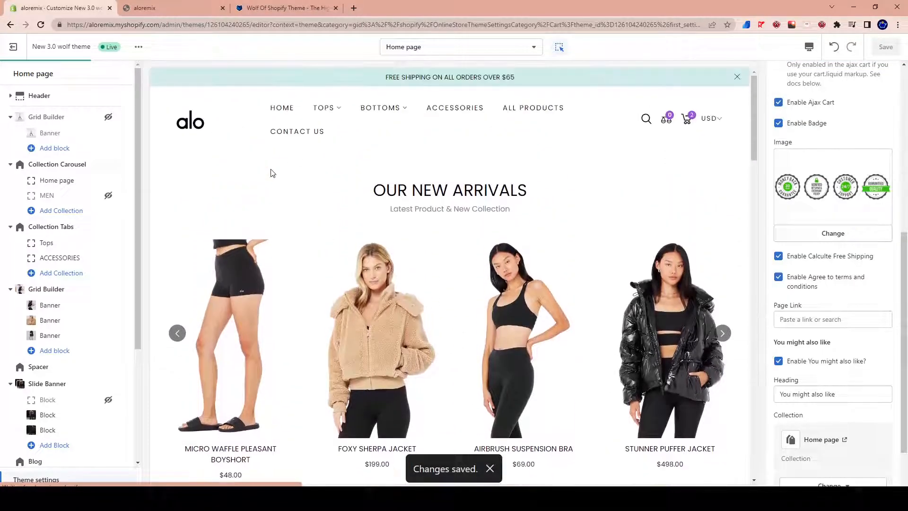
{"action": "scroll", "coordinate": [271, 174], "scroll_direction": "down", "scroll_amount": 8}
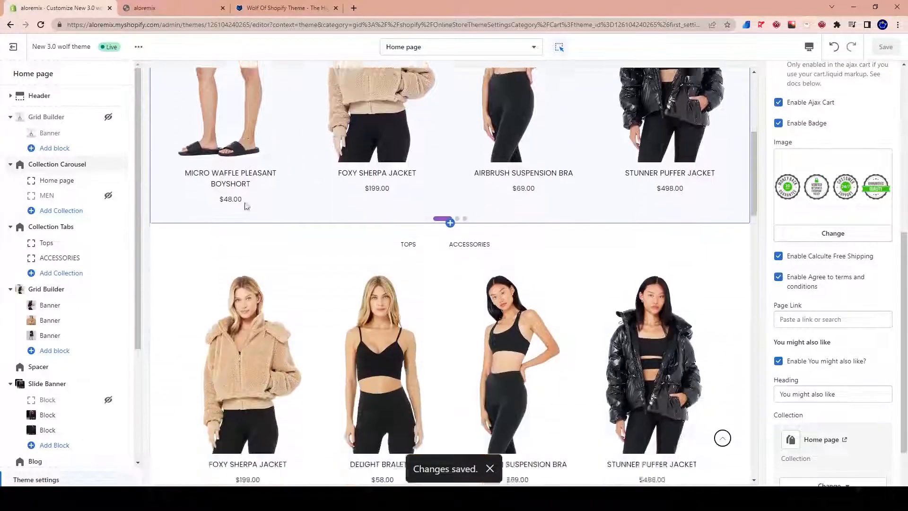
{"action": "scroll", "coordinate": [236, 216], "scroll_direction": "down", "scroll_amount": 2}
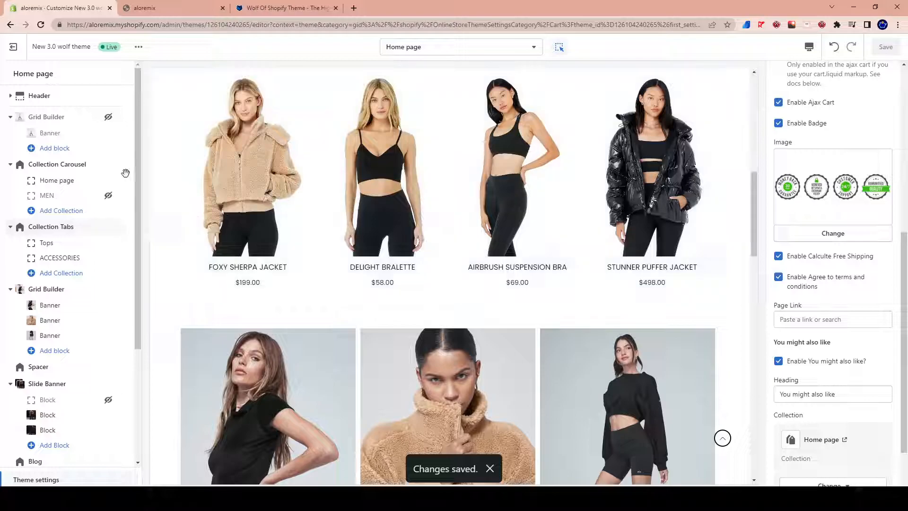
{"action": "mouse_move", "coordinate": [97, 176]}
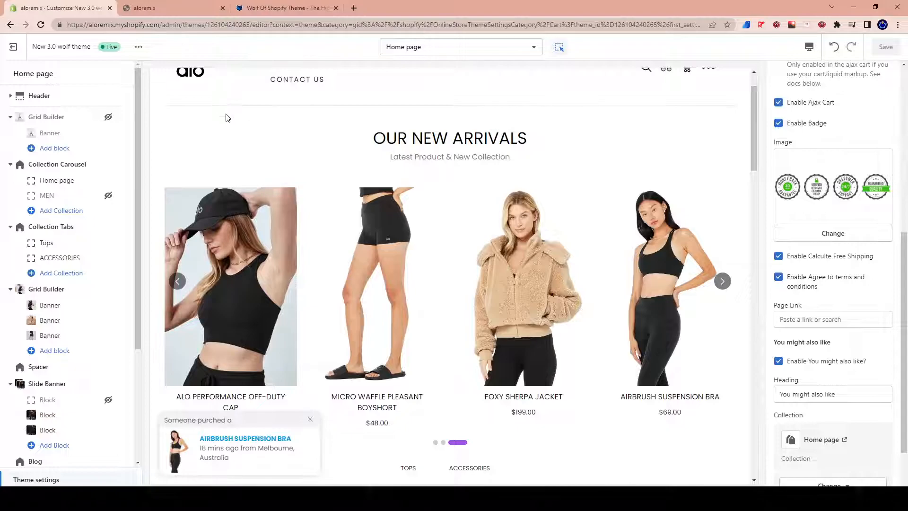
{"action": "scroll", "coordinate": [887, 430], "scroll_direction": "down", "scroll_amount": 1}
{"action": "scroll", "coordinate": [888, 430], "scroll_direction": "down", "scroll_amount": 1}
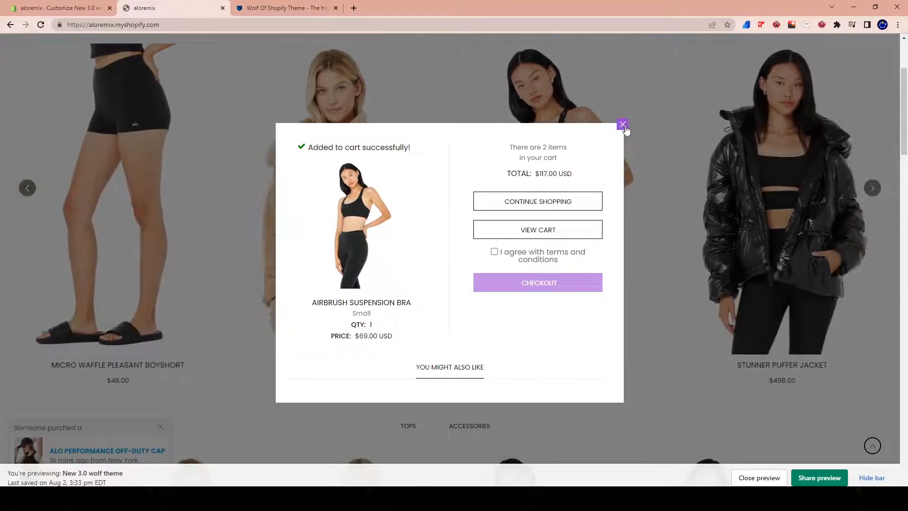
Close the added-to-cart popup in the storefront tab and reload the storefront home page.
{"action": "left_click", "coordinate": [623, 124]}
{"action": "scroll", "coordinate": [627, 213], "scroll_direction": "up", "scroll_amount": 3}
{"action": "right_click", "coordinate": [727, 138]}
{"action": "left_click", "coordinate": [757, 166]}
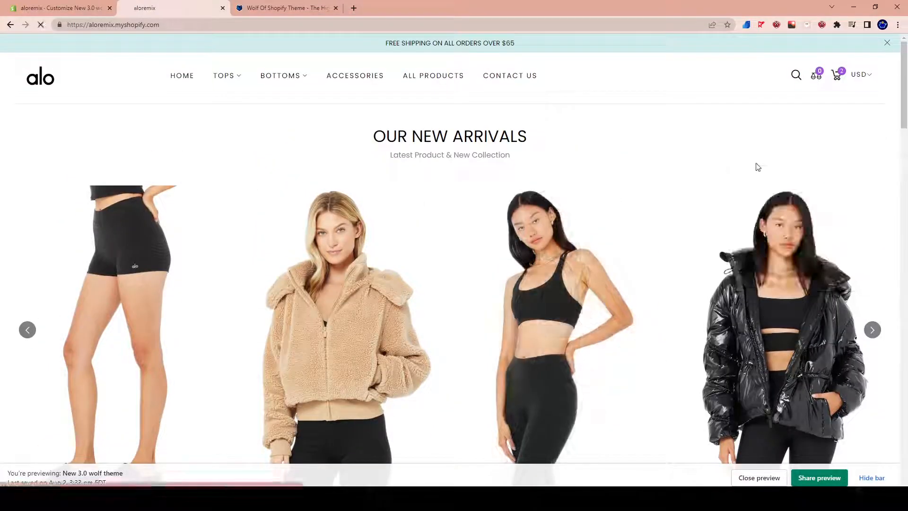
Add the Micro Waffle Pleasant Boyshort to the cart and examine the popup's You might also like products.
{"action": "scroll", "coordinate": [391, 337], "scroll_direction": "down", "scroll_amount": 4}
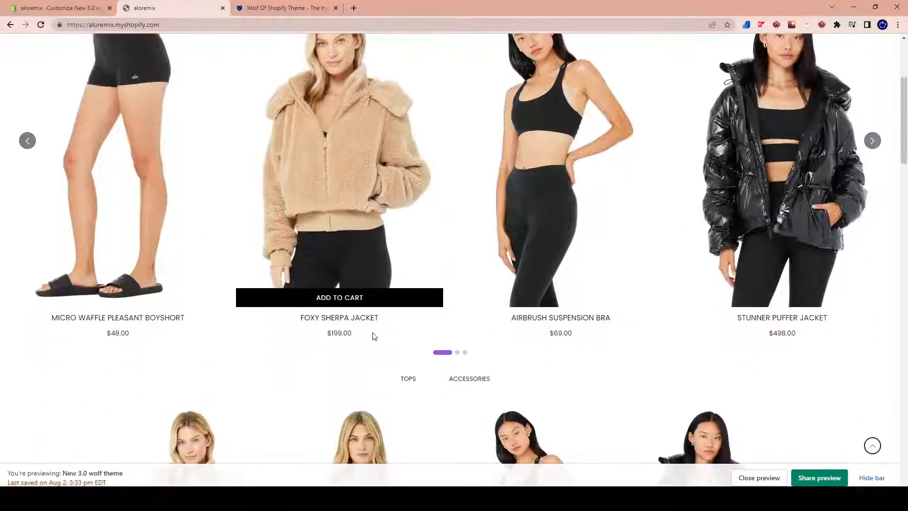
{"action": "scroll", "coordinate": [374, 335], "scroll_direction": "up", "scroll_amount": 4}
{"action": "scroll", "coordinate": [177, 381], "scroll_direction": "down", "scroll_amount": 2}
{"action": "left_click", "coordinate": [119, 343]}
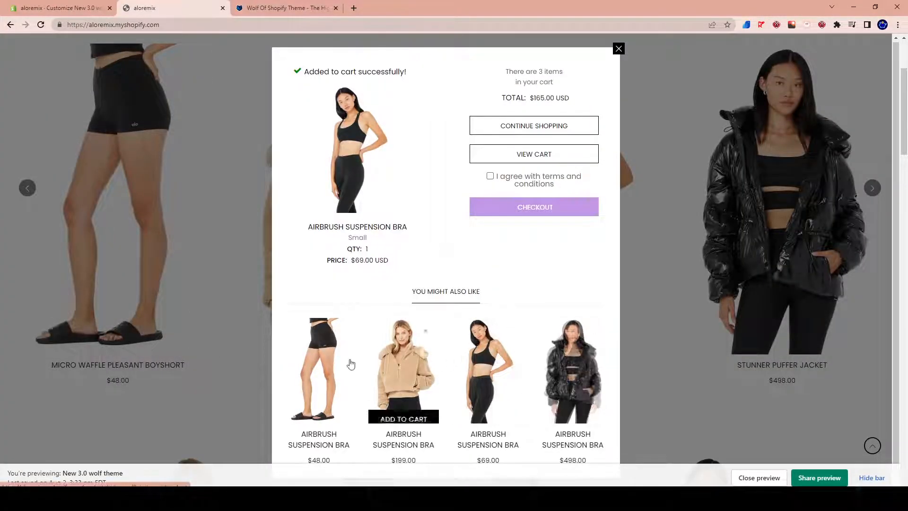
{"action": "scroll", "coordinate": [472, 366], "scroll_direction": "down", "scroll_amount": 3}
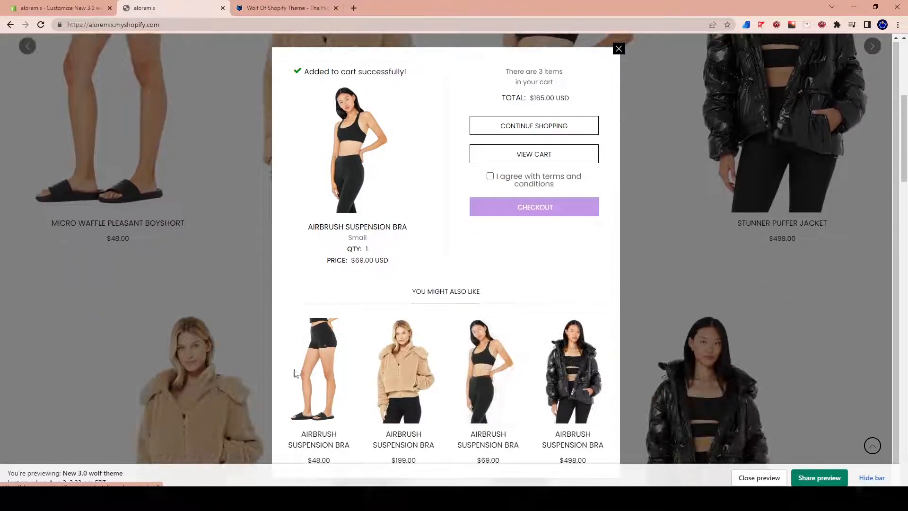
{"action": "scroll", "coordinate": [73, 308], "scroll_direction": "up", "scroll_amount": 5}
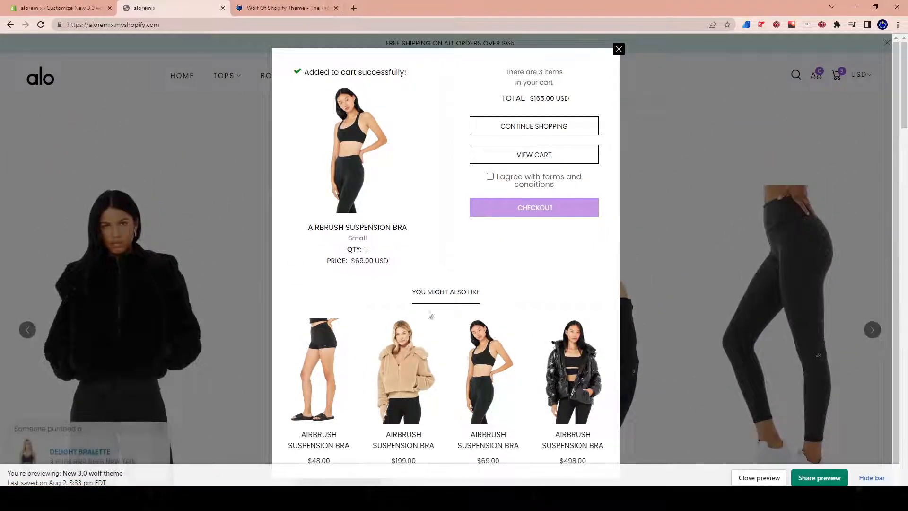
Hide the theme preview bar, then accept the terms and conditions in the added-to-cart popup and proceed to checkout.
{"action": "left_click", "coordinate": [872, 478]}
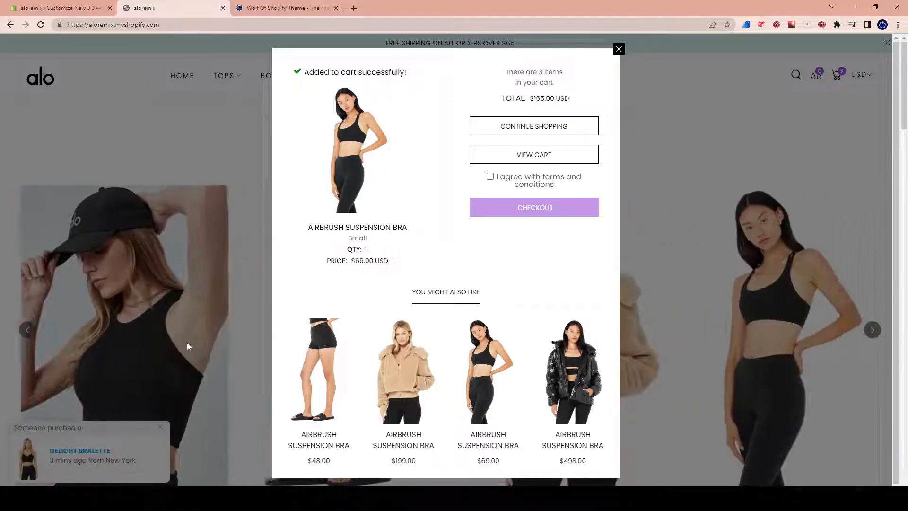
{"action": "left_click", "coordinate": [490, 176]}
{"action": "left_click", "coordinate": [549, 218]}
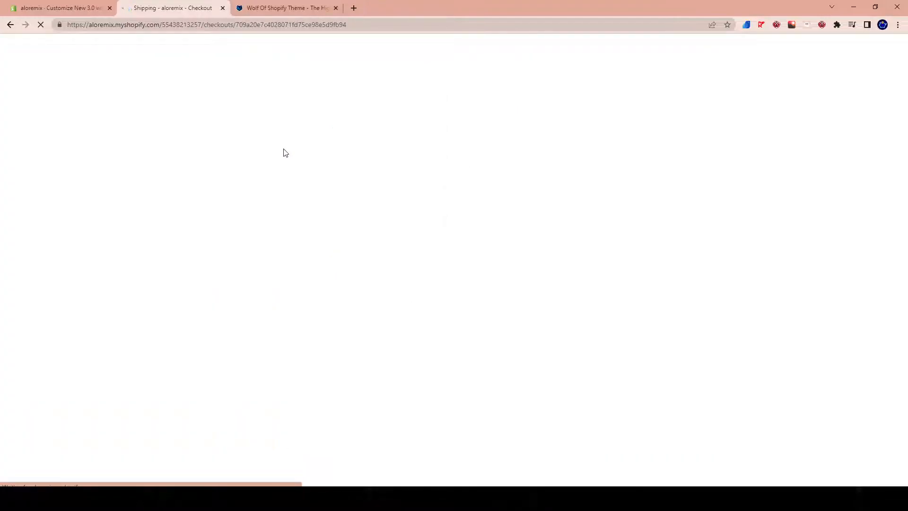
Return to the theme editor tab and review the home page preview's carousel, collection tabs, grid banners and slide banner.
{"action": "left_click", "coordinate": [50, 6]}
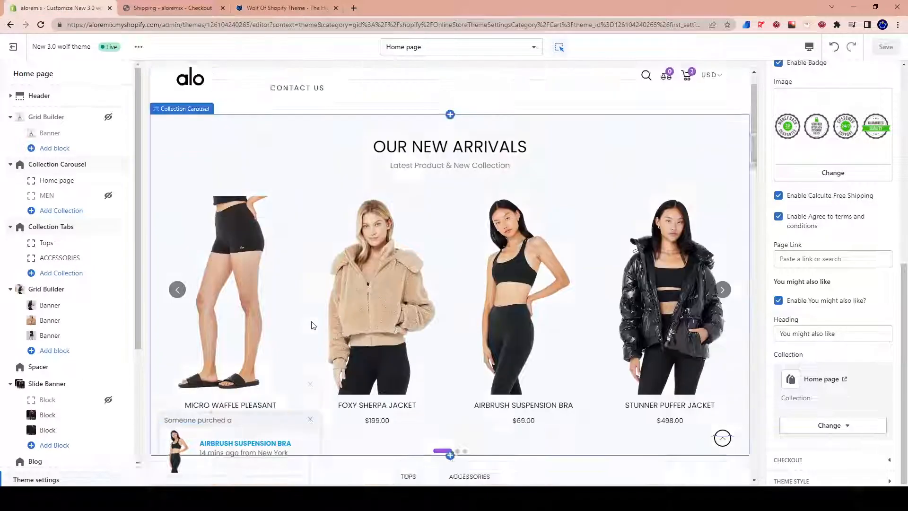
{"action": "scroll", "coordinate": [312, 326], "scroll_direction": "up", "scroll_amount": 1}
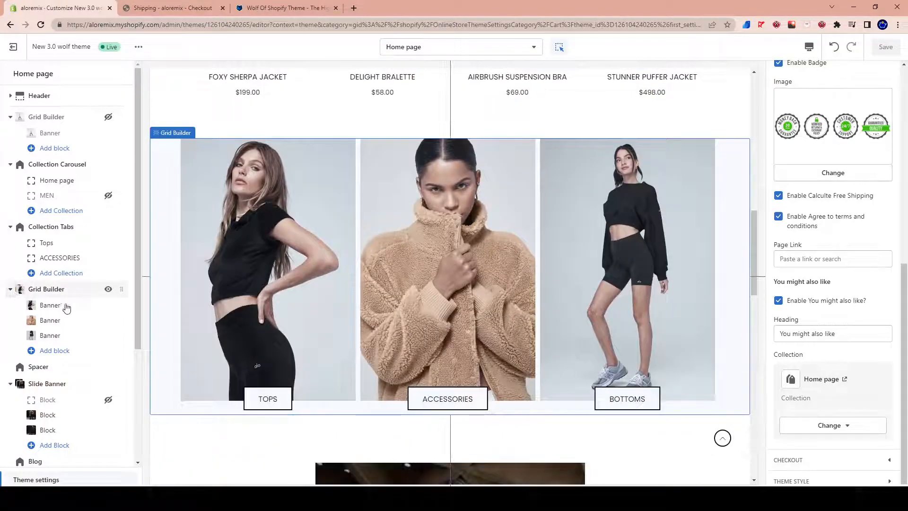
{"action": "scroll", "coordinate": [290, 348], "scroll_direction": "up", "scroll_amount": 6}
{"action": "scroll", "coordinate": [278, 340], "scroll_direction": "up", "scroll_amount": 1}
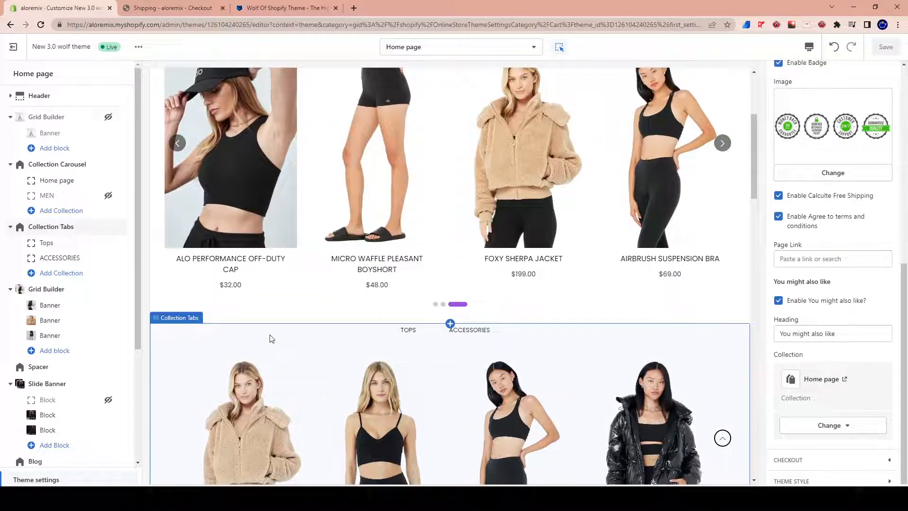
{"action": "scroll", "coordinate": [263, 333], "scroll_direction": "up", "scroll_amount": 3}
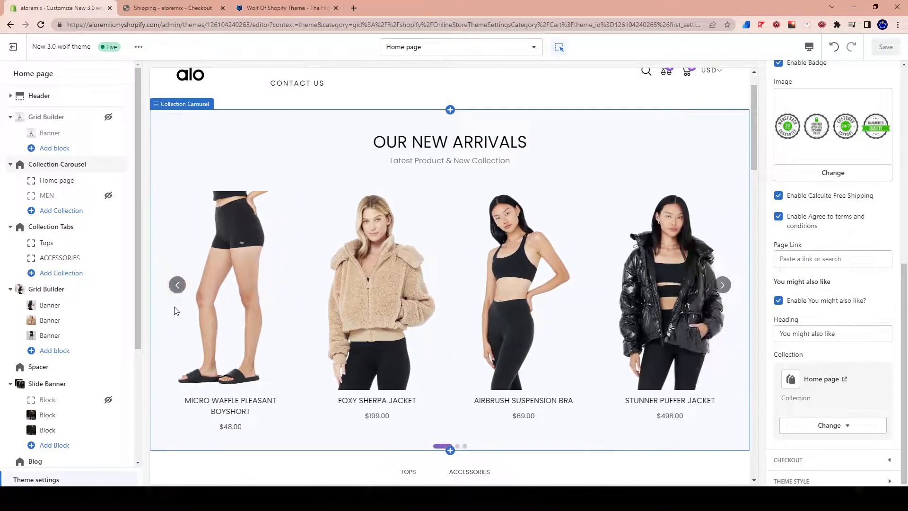
{"action": "scroll", "coordinate": [175, 308], "scroll_direction": "up", "scroll_amount": 1}
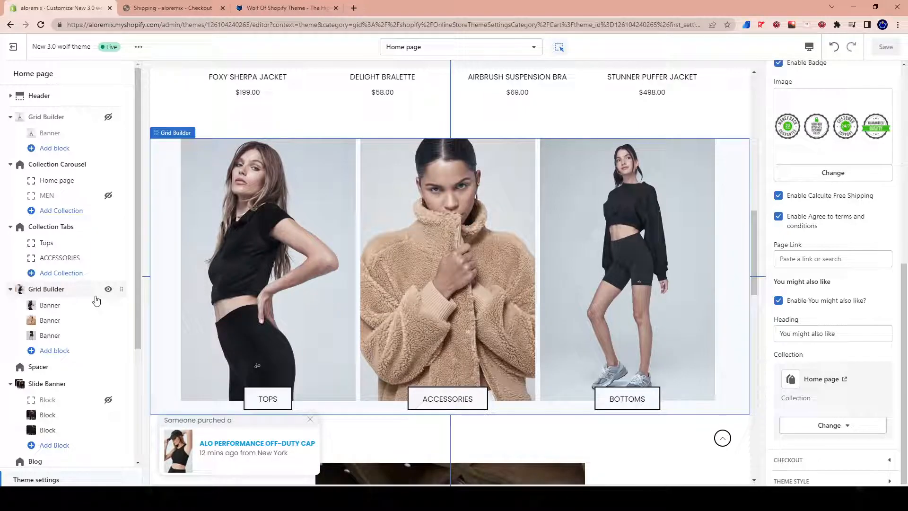
{"action": "scroll", "coordinate": [337, 364], "scroll_direction": "down", "scroll_amount": 2}
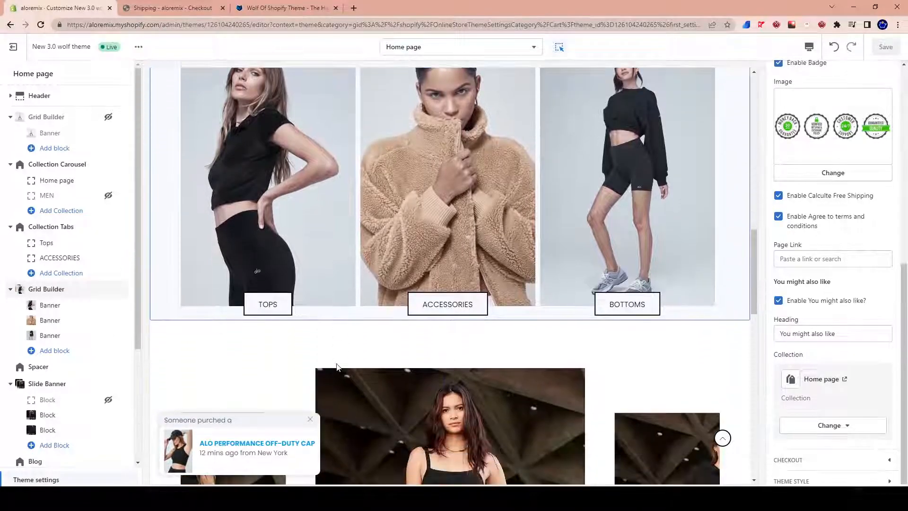
{"action": "scroll", "coordinate": [322, 355], "scroll_direction": "up", "scroll_amount": 3}
{"action": "scroll", "coordinate": [322, 356], "scroll_direction": "up", "scroll_amount": 7}
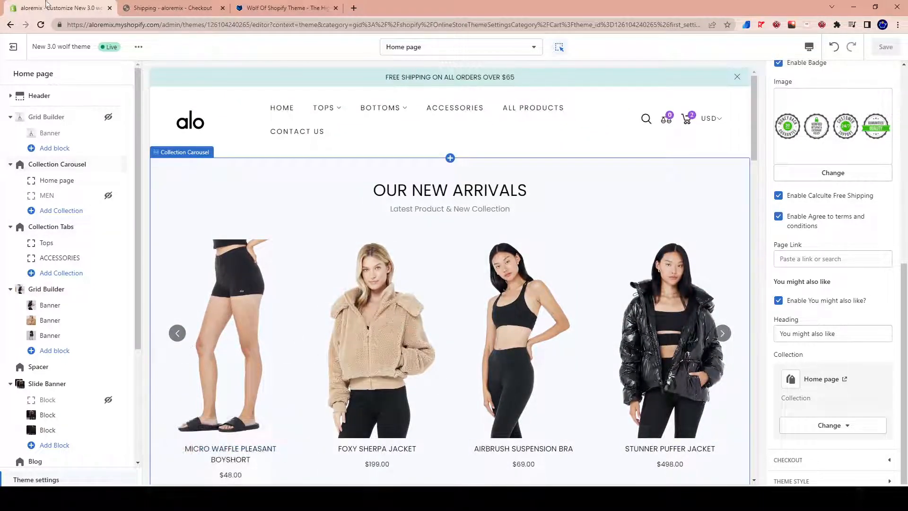
Go back from the checkout tab to the storefront home page and add the Airbrush Suspension Bra to the cart.
{"action": "left_click", "coordinate": [205, 6]}
{"action": "left_click", "coordinate": [10, 24]}
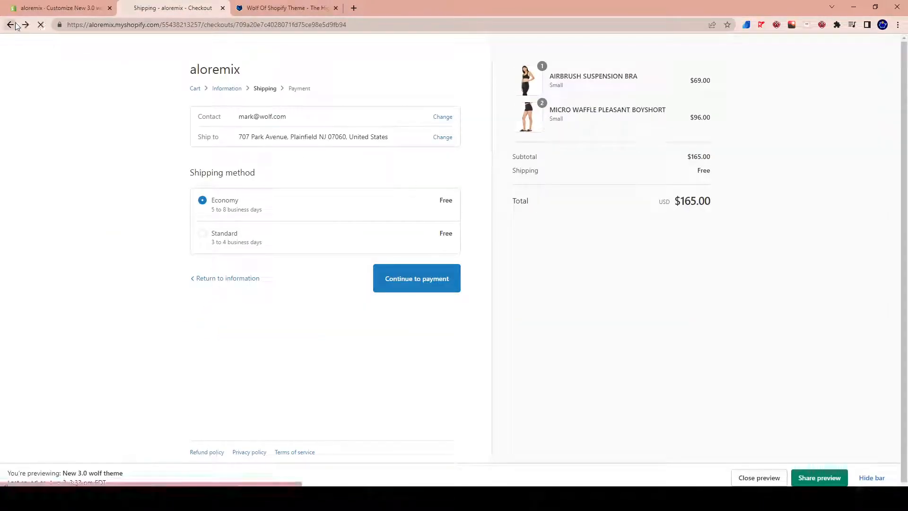
{"action": "scroll", "coordinate": [710, 246], "scroll_direction": "down", "scroll_amount": 5}
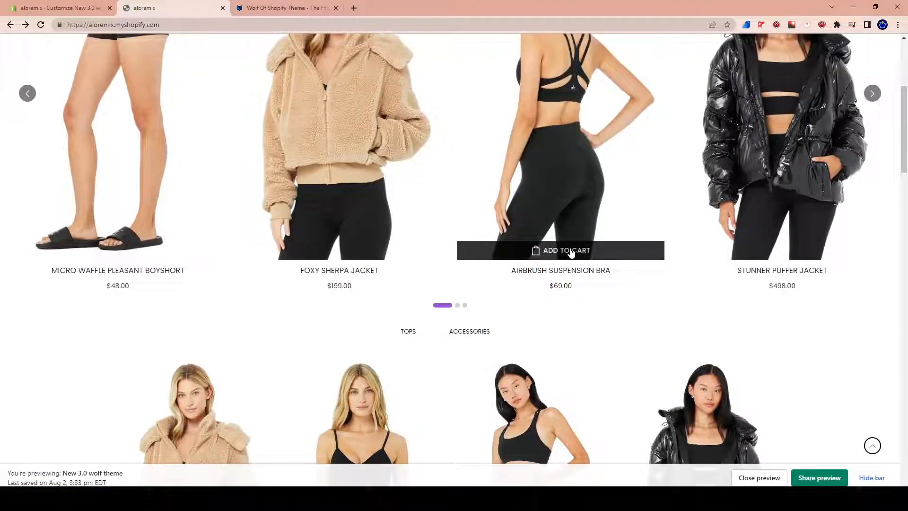
{"action": "left_click", "coordinate": [571, 250]}
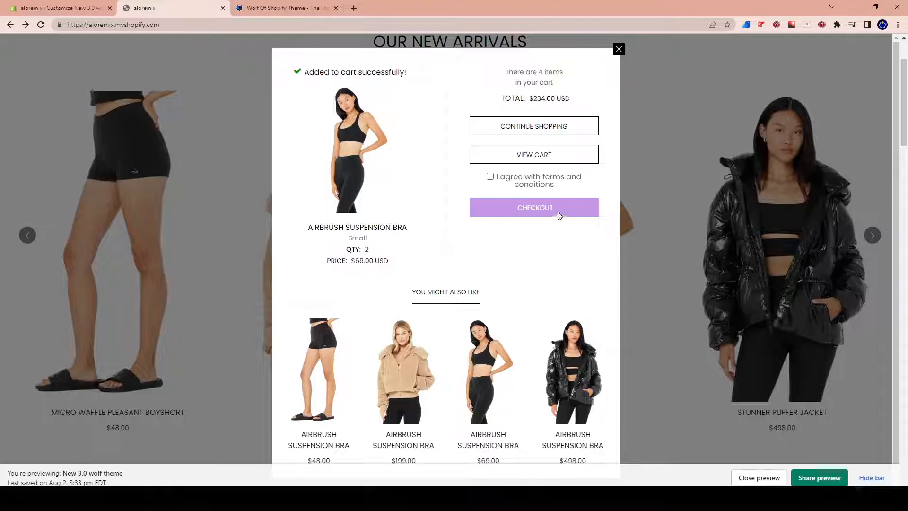
Close the added-to-cart popup and open the Delight Bralette product page from the storefront home page.
{"action": "left_click", "coordinate": [619, 49]}
{"action": "scroll", "coordinate": [676, 302], "scroll_direction": "up", "scroll_amount": 2}
{"action": "left_click", "coordinate": [837, 75]}
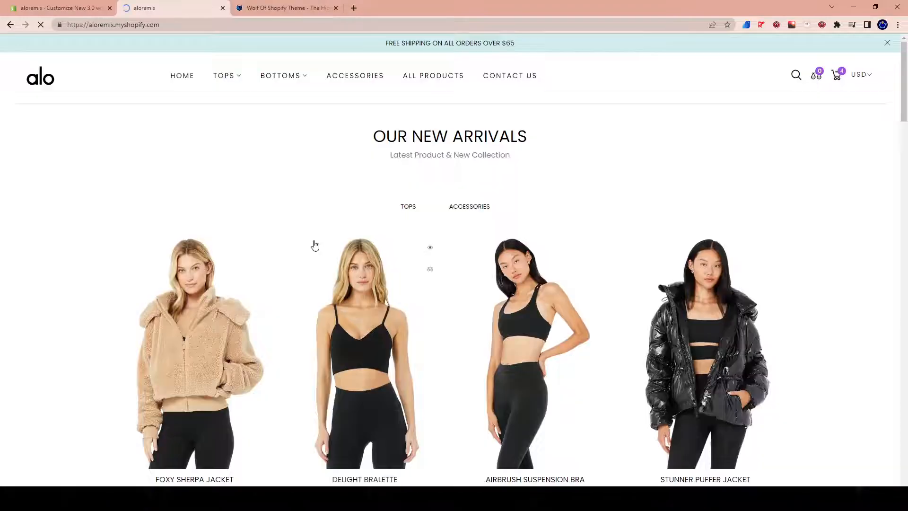
{"action": "left_click", "coordinate": [314, 244]}
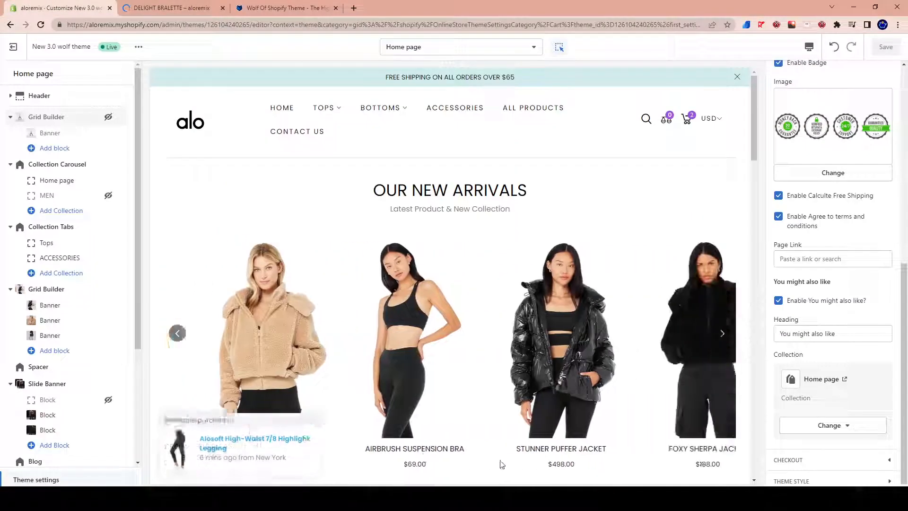
In the theme editor tab, look through the home page preview from Our New Arrivals down to the Tops, Accessories and Bottoms banners.
{"action": "scroll", "coordinate": [452, 388], "scroll_direction": "down", "scroll_amount": 10}
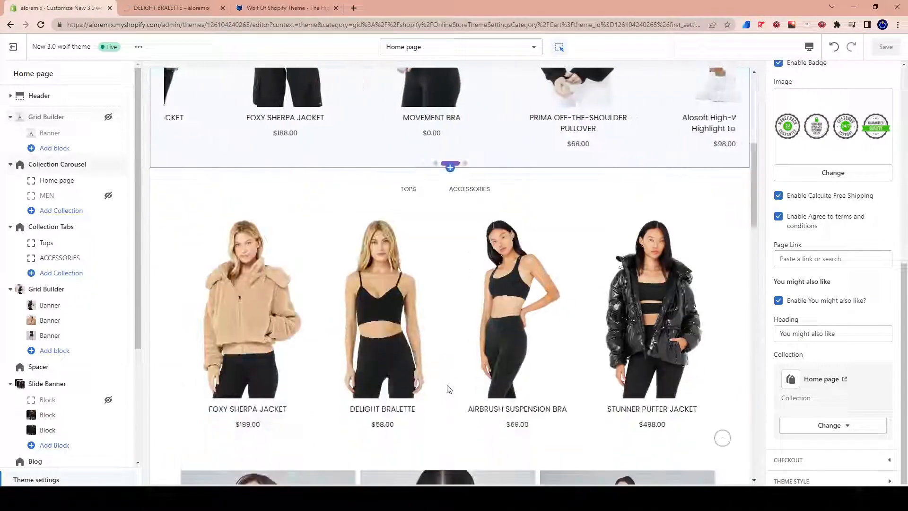
{"action": "scroll", "coordinate": [453, 284], "scroll_direction": "up", "scroll_amount": 5}
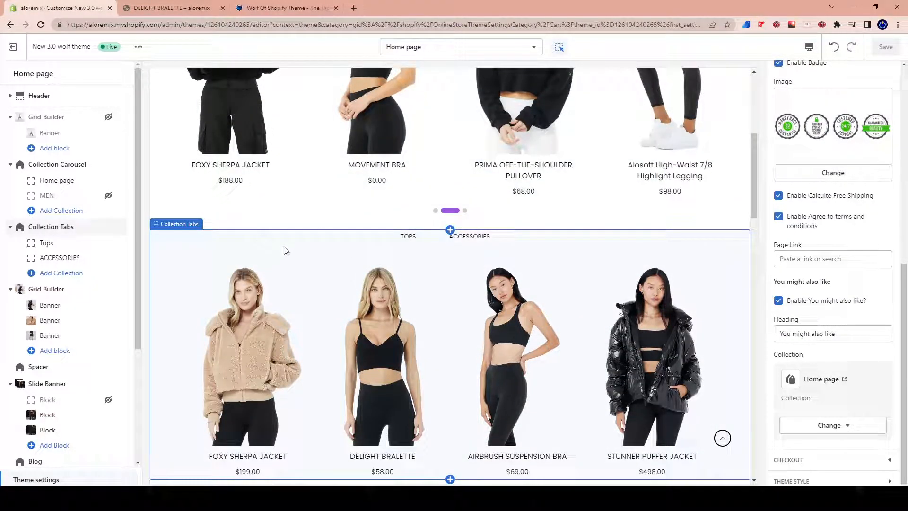
{"action": "scroll", "coordinate": [439, 244], "scroll_direction": "up", "scroll_amount": 6}
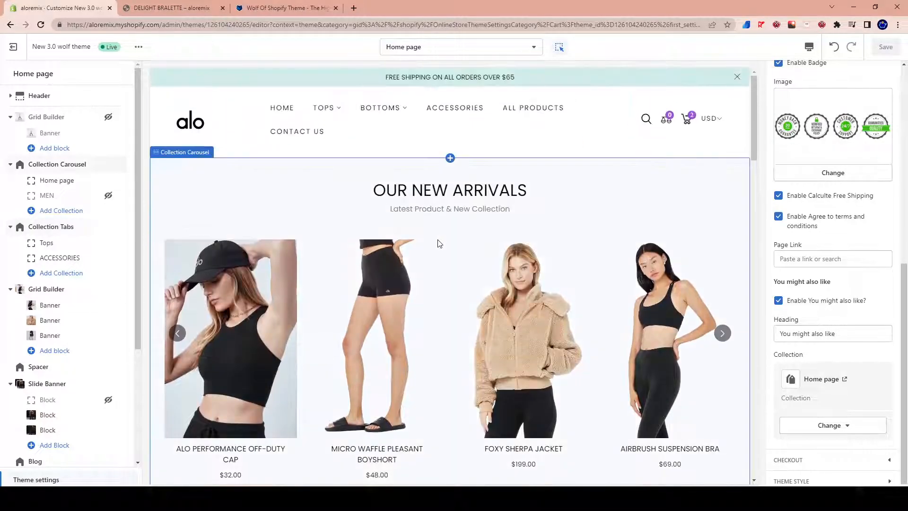
{"action": "scroll", "coordinate": [352, 184], "scroll_direction": "down", "scroll_amount": 4}
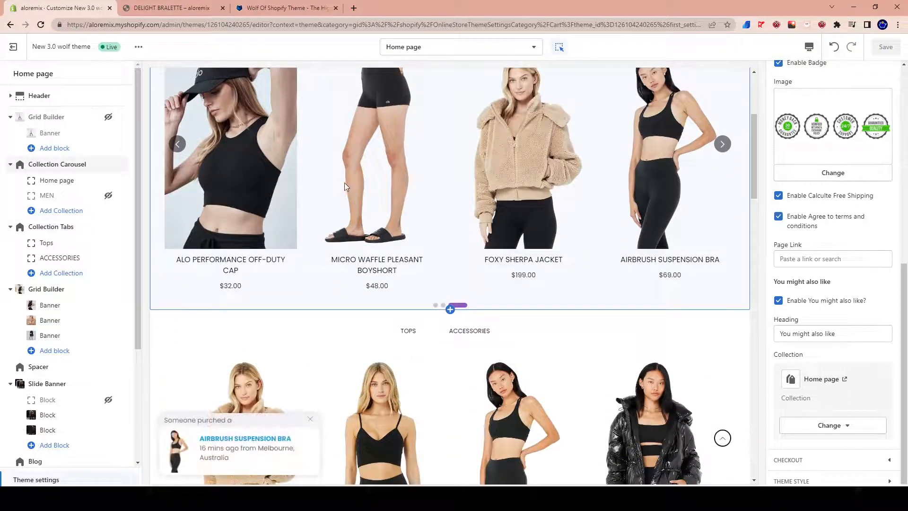
{"action": "scroll", "coordinate": [344, 183], "scroll_direction": "up", "scroll_amount": 4}
{"action": "scroll", "coordinate": [345, 186], "scroll_direction": "down", "scroll_amount": 15}
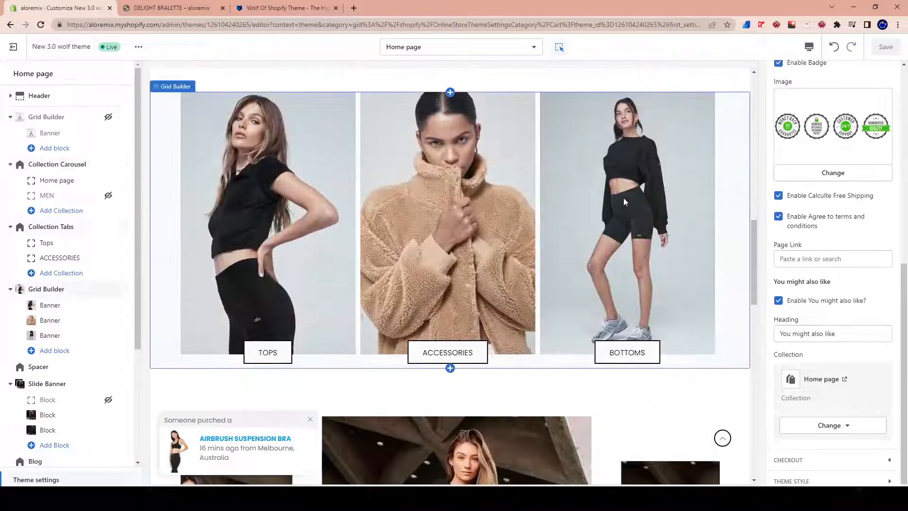
{"action": "scroll", "coordinate": [509, 287], "scroll_direction": "down", "scroll_amount": 4}
{"action": "scroll", "coordinate": [568, 243], "scroll_direction": "up", "scroll_amount": 10}
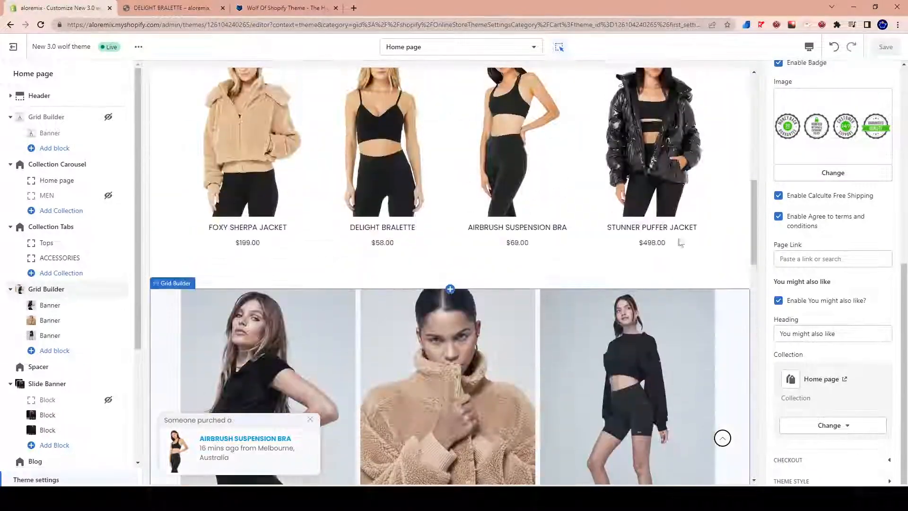
{"action": "scroll", "coordinate": [199, 115], "scroll_direction": "up", "scroll_amount": 5}
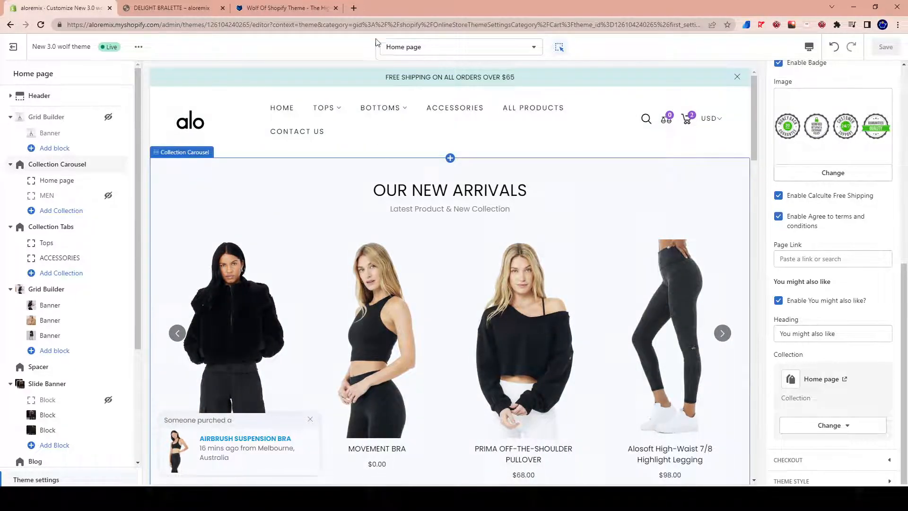
Open the Tops collection in the theme editor preview and look over its sidebar filters and product grid.
{"action": "left_click", "coordinate": [329, 108]}
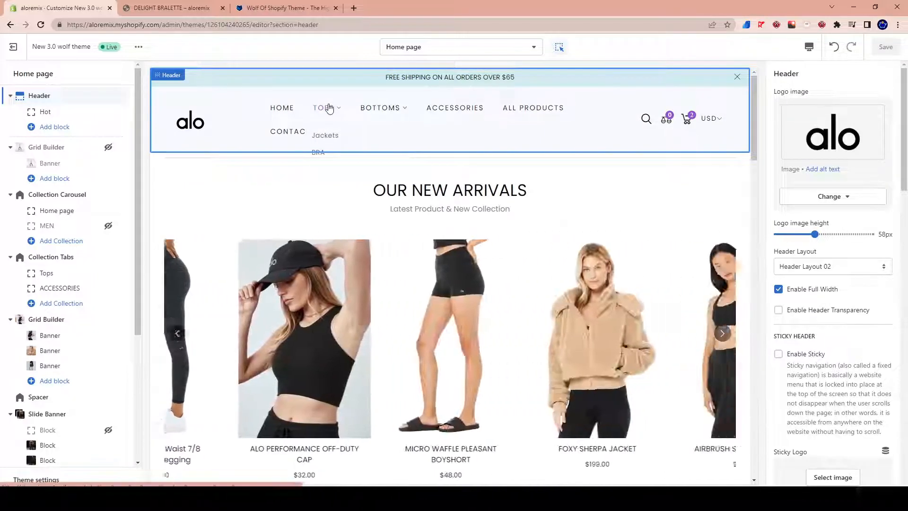
{"action": "left_click", "coordinate": [327, 108]}
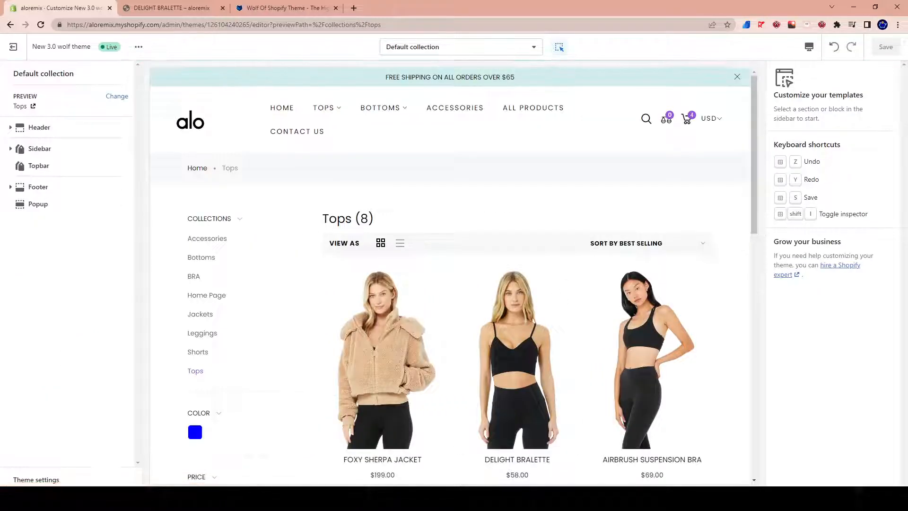
{"action": "left_click", "coordinate": [400, 497]}
{"action": "left_click", "coordinate": [822, 395]}
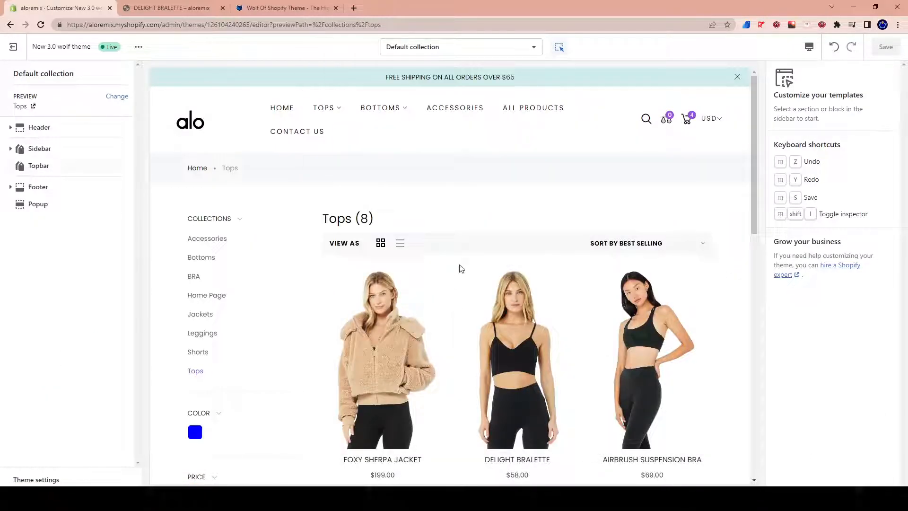
{"action": "scroll", "coordinate": [462, 269], "scroll_direction": "down", "scroll_amount": 5}
{"action": "scroll", "coordinate": [326, 261], "scroll_direction": "up", "scroll_amount": 5}
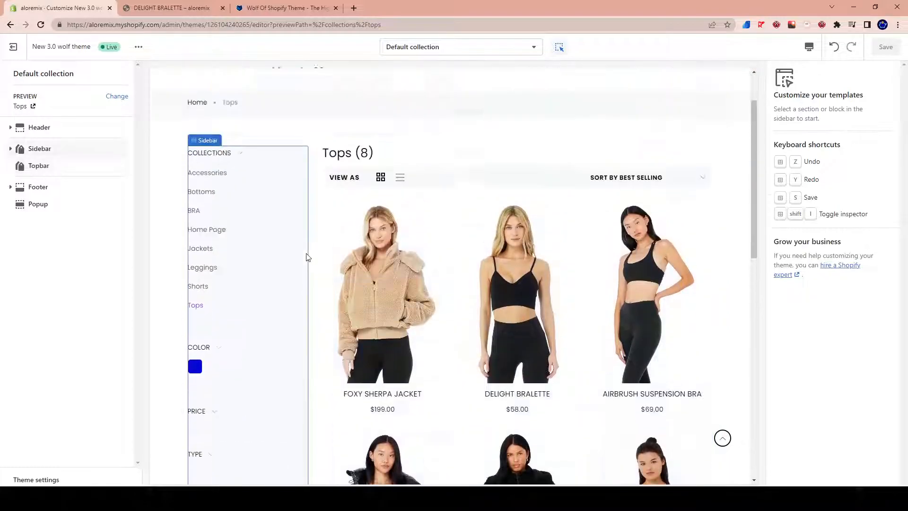
{"action": "scroll", "coordinate": [293, 208], "scroll_direction": "up", "scroll_amount": 2}
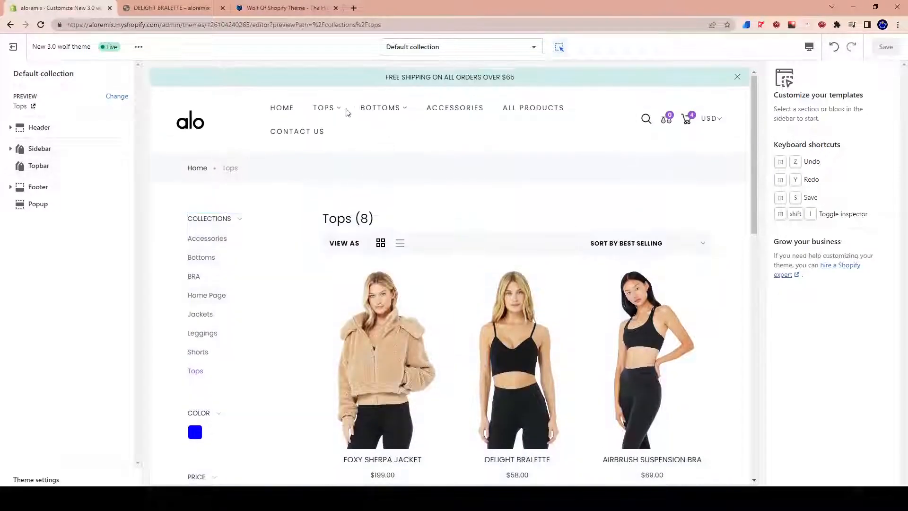
Open the Foxy Sherpa Jacket product in the preview and view its Product Page section settings and available product layouts.
{"action": "left_click", "coordinate": [412, 313]}
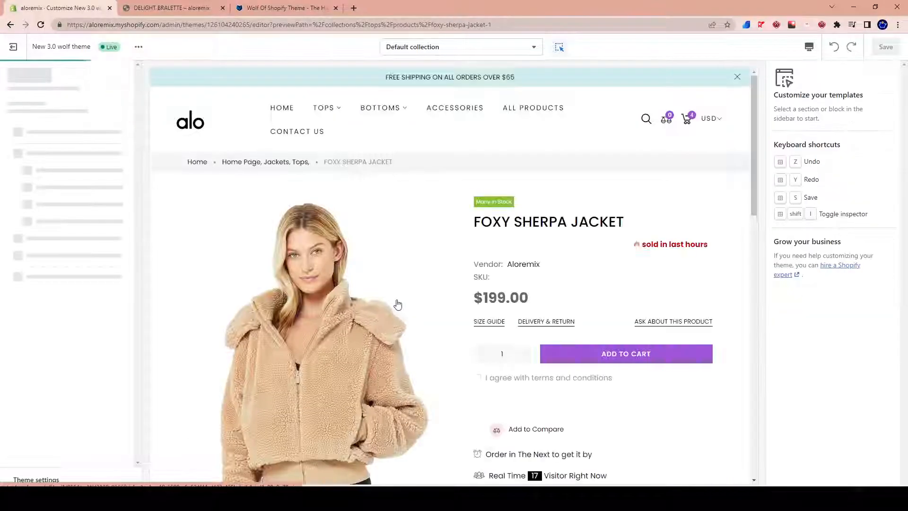
{"action": "left_click", "coordinate": [35, 151]}
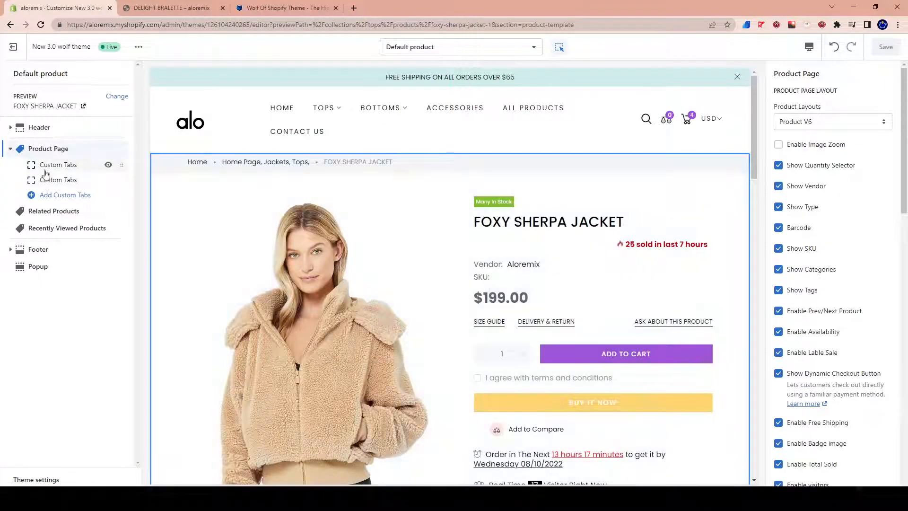
{"action": "left_click", "coordinate": [808, 122]}
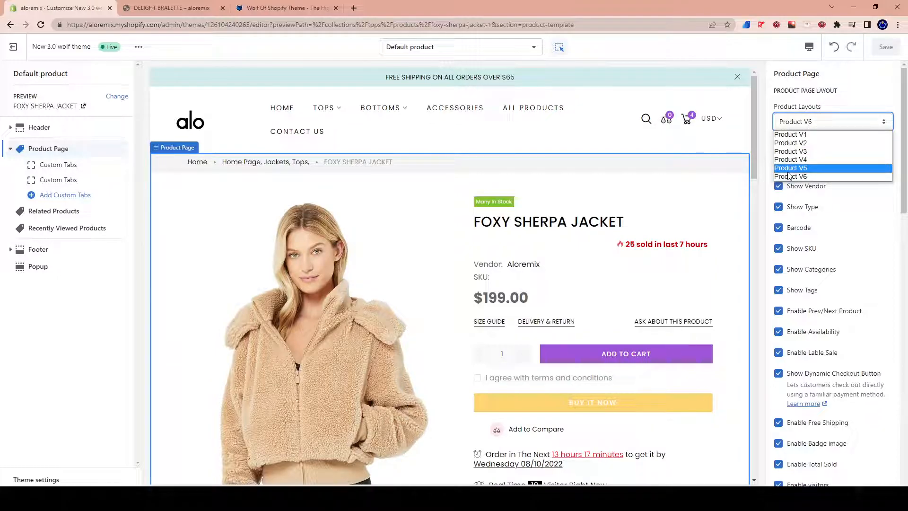
{"action": "scroll", "coordinate": [697, 188], "scroll_direction": "down", "scroll_amount": 3}
{"action": "scroll", "coordinate": [690, 184], "scroll_direction": "up", "scroll_amount": 3}
{"action": "scroll", "coordinate": [679, 184], "scroll_direction": "down", "scroll_amount": 1}
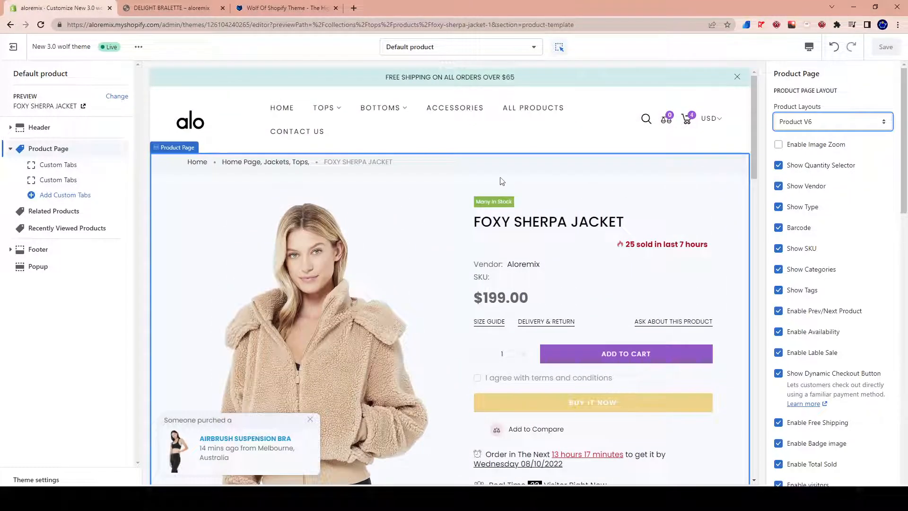
Try the Product V1 layout for the product page and check the whole page in the preview.
{"action": "left_click", "coordinate": [828, 123]}
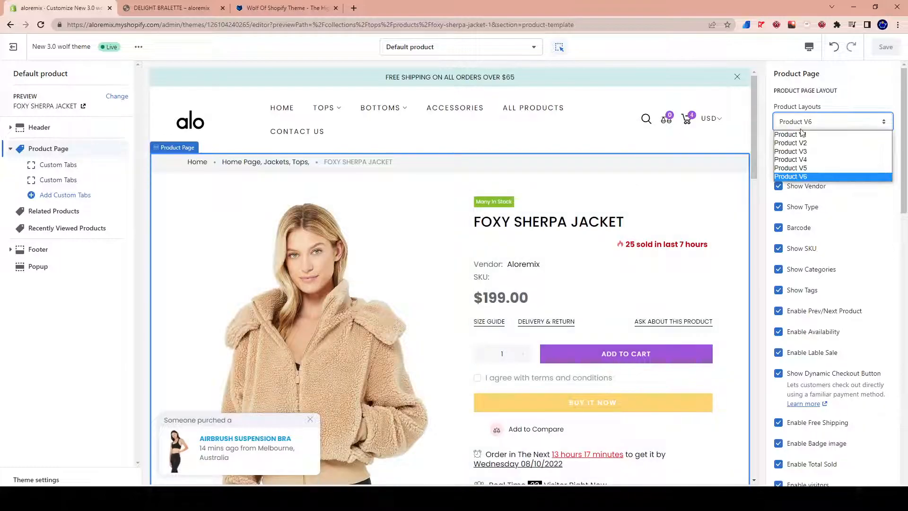
{"action": "left_click", "coordinate": [805, 129]}
{"action": "scroll", "coordinate": [596, 157], "scroll_direction": "down", "scroll_amount": 8}
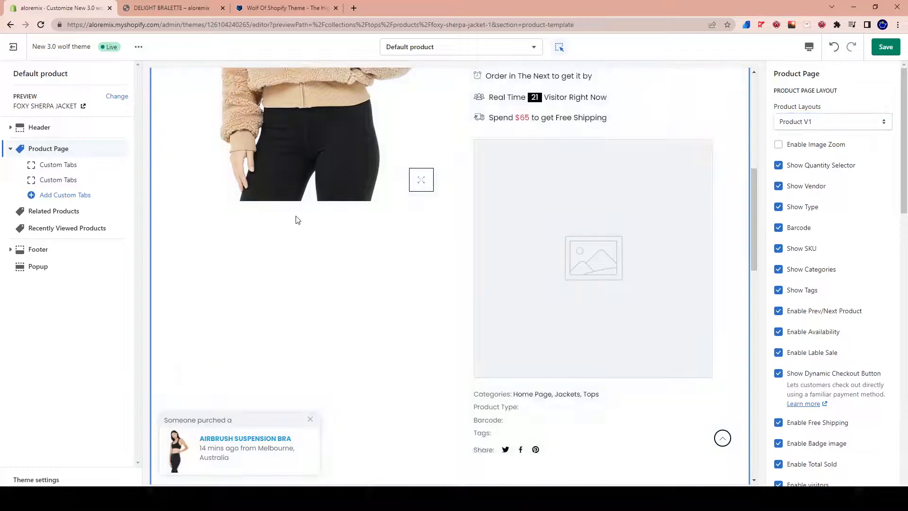
{"action": "scroll", "coordinate": [298, 227], "scroll_direction": "up", "scroll_amount": 10}
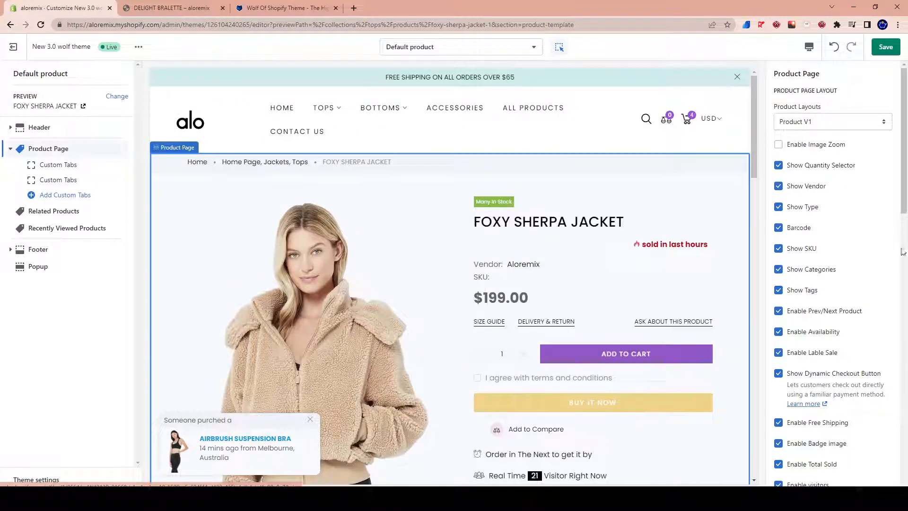
Set the product page layout to Product V2 and check the image gallery in the preview.
{"action": "left_click", "coordinate": [806, 126]}
{"action": "left_click", "coordinate": [791, 138]}
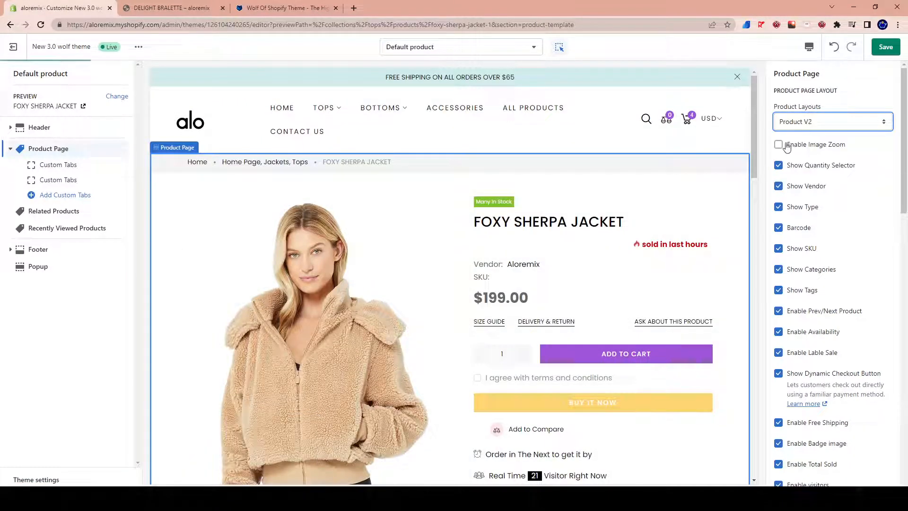
{"action": "scroll", "coordinate": [188, 300], "scroll_direction": "down", "scroll_amount": 2}
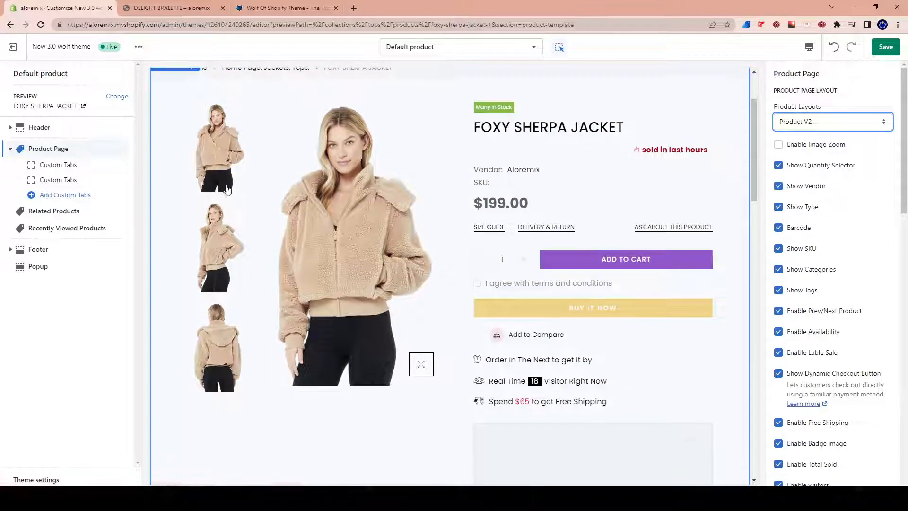
Try the Product V3 layout for the product page and look over the whole page in the preview.
{"action": "scroll", "coordinate": [312, 220], "scroll_direction": "up", "scroll_amount": 2}
{"action": "left_click", "coordinate": [824, 121]}
{"action": "left_click", "coordinate": [804, 149]}
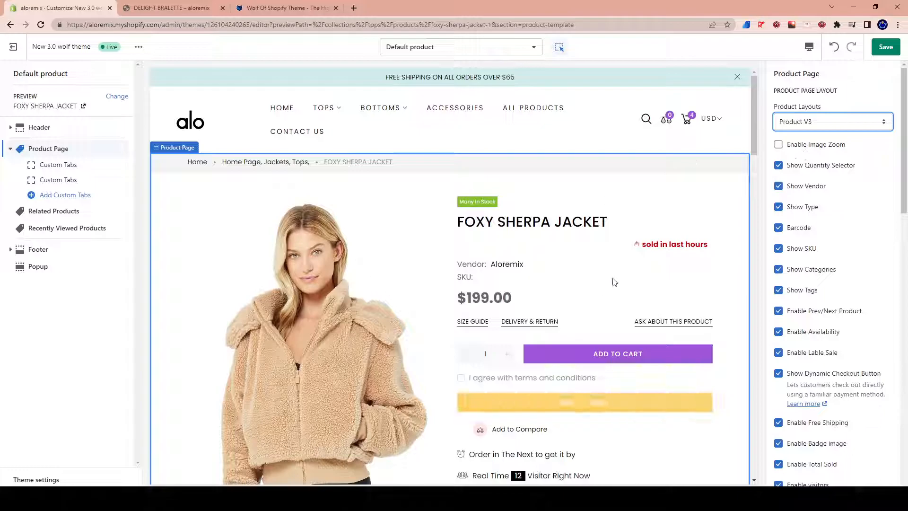
{"action": "scroll", "coordinate": [549, 241], "scroll_direction": "down", "scroll_amount": 12}
{"action": "scroll", "coordinate": [334, 355], "scroll_direction": "down", "scroll_amount": 5}
{"action": "scroll", "coordinate": [332, 354], "scroll_direction": "up", "scroll_amount": 15}
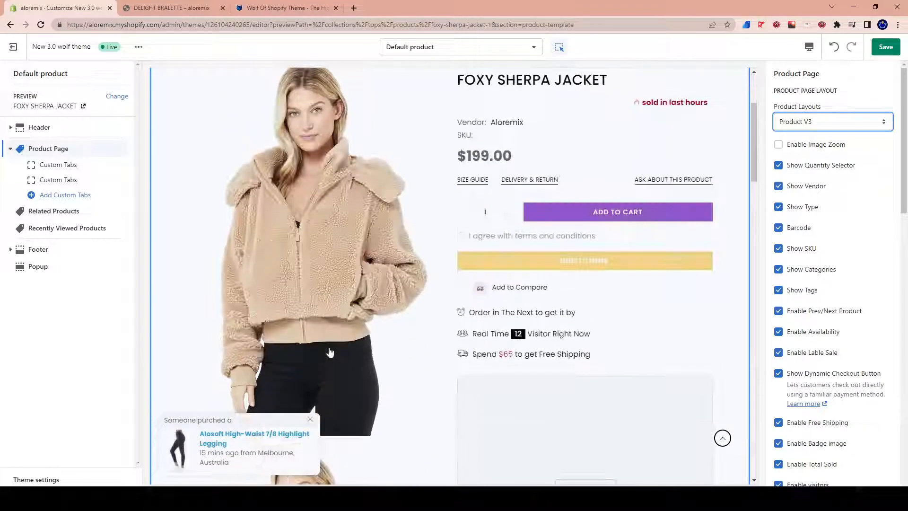
Switch the product page layout to Product V4, save the theme and check the image row in the preview.
{"action": "left_click", "coordinate": [866, 121]}
{"action": "left_click", "coordinate": [812, 161]}
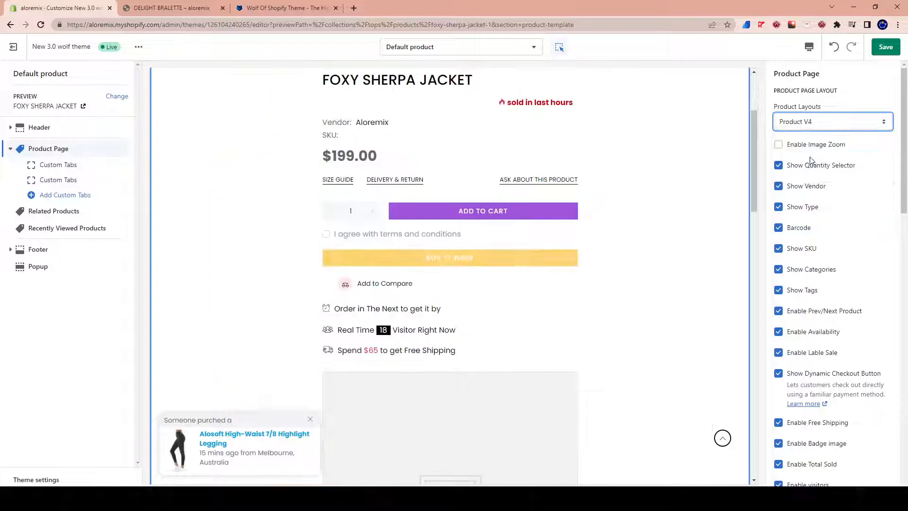
{"action": "scroll", "coordinate": [426, 261], "scroll_direction": "up", "scroll_amount": 3}
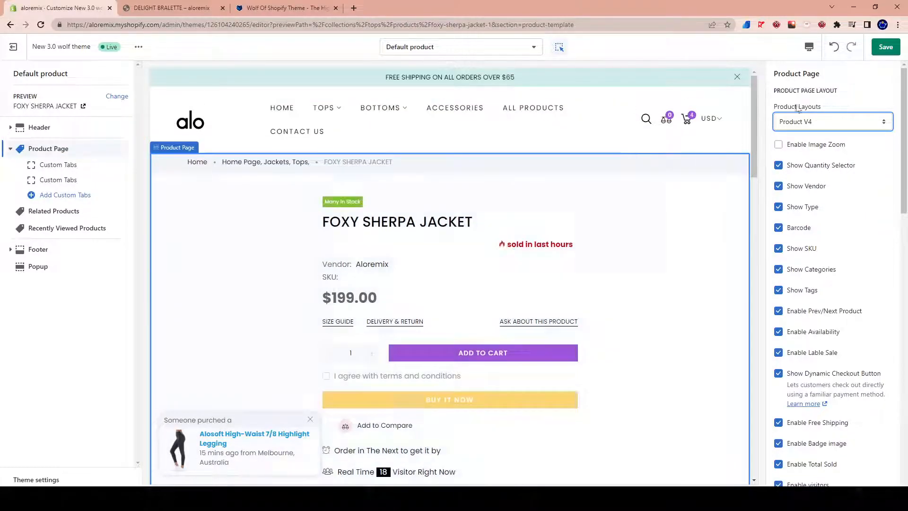
{"action": "left_click", "coordinate": [886, 50]}
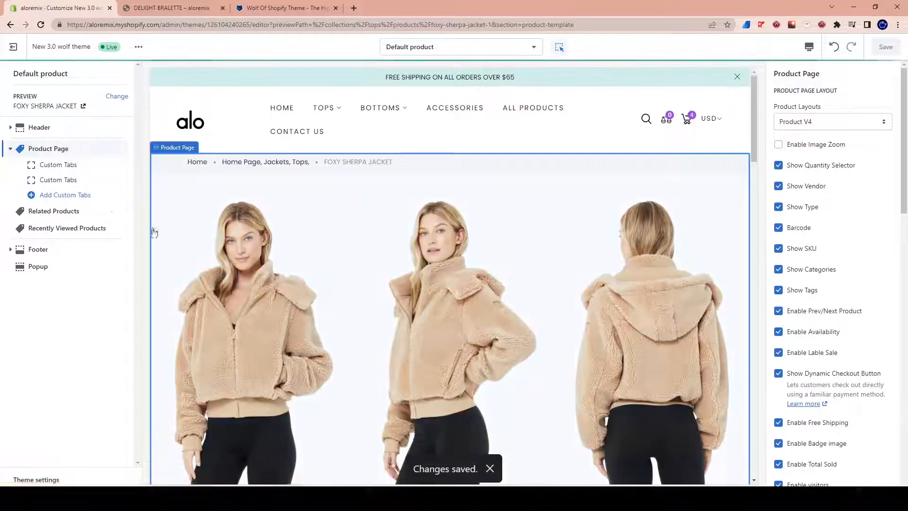
{"action": "scroll", "coordinate": [483, 361], "scroll_direction": "down", "scroll_amount": 4}
{"action": "scroll", "coordinate": [467, 314], "scroll_direction": "up", "scroll_amount": 3}
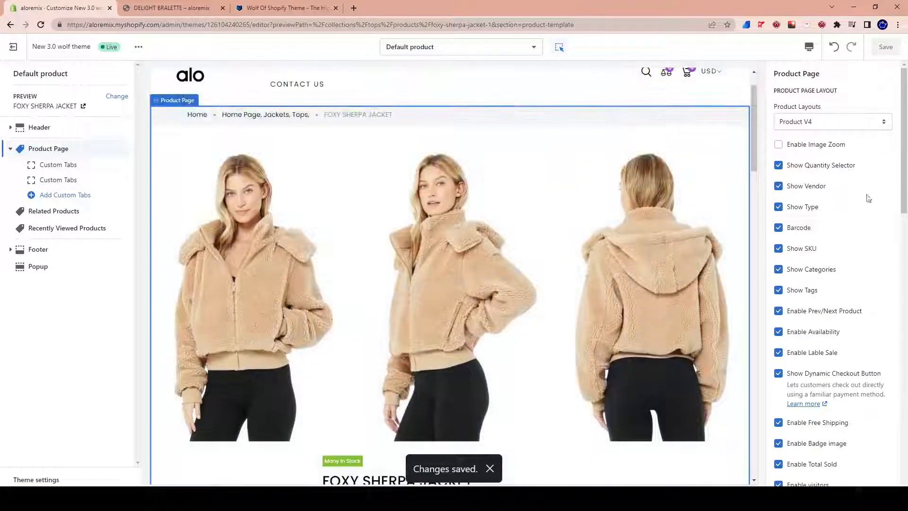
Try the Product V5 layout, save it and check each of the jacket's gallery thumbnails in the preview.
{"action": "left_click", "coordinate": [814, 124]}
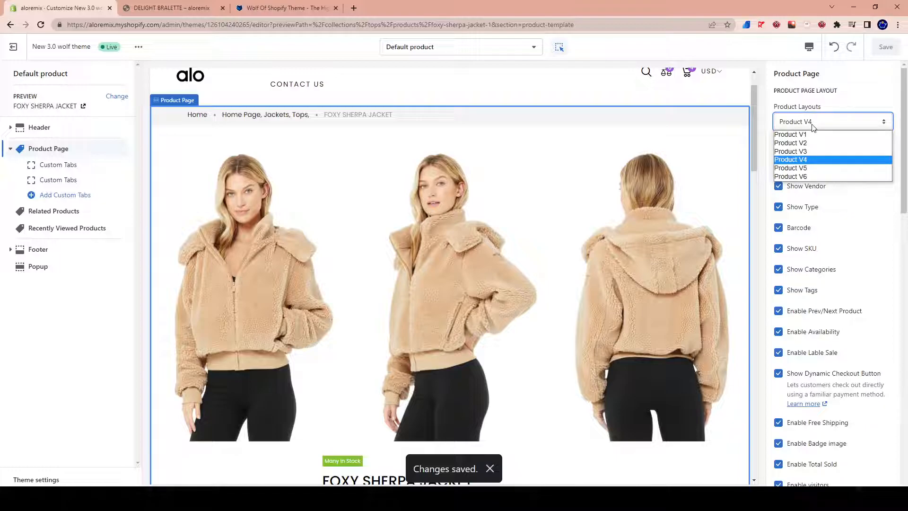
{"action": "left_click", "coordinate": [808, 169]}
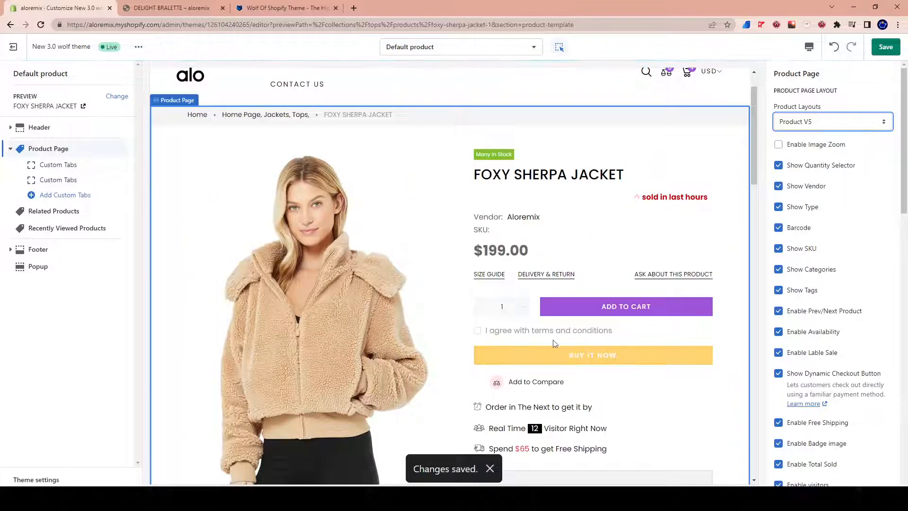
{"action": "scroll", "coordinate": [425, 319], "scroll_direction": "down", "scroll_amount": 4}
{"action": "scroll", "coordinate": [692, 243], "scroll_direction": "up", "scroll_amount": 1}
{"action": "left_click", "coordinate": [872, 52]}
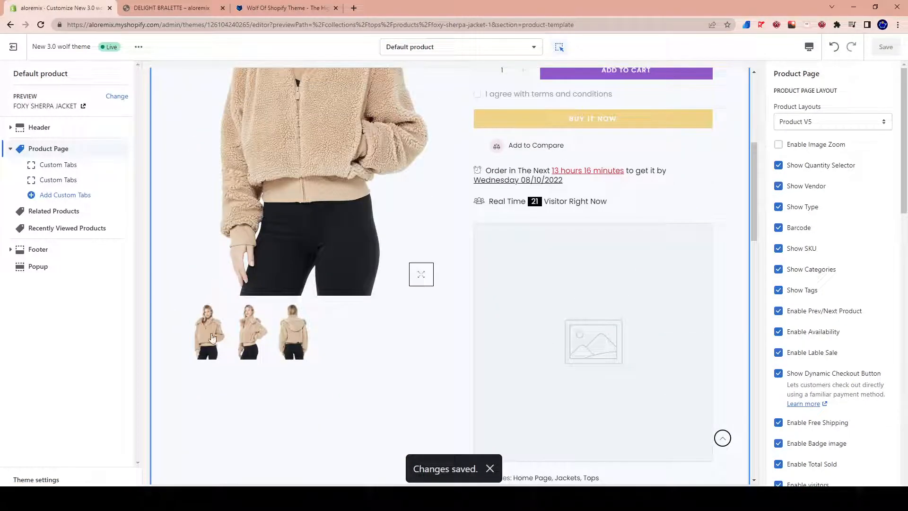
{"action": "left_click", "coordinate": [212, 338]}
{"action": "left_click", "coordinate": [256, 335]}
{"action": "left_click", "coordinate": [295, 335]}
{"action": "scroll", "coordinate": [236, 426], "scroll_direction": "up", "scroll_amount": 5}
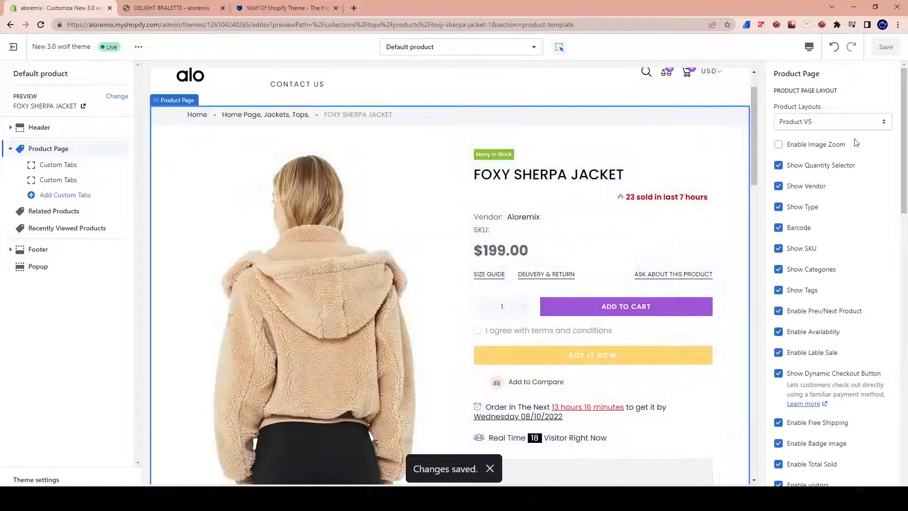
Set the product page layout back to Product V4 and save the theme.
{"action": "left_click", "coordinate": [822, 121]}
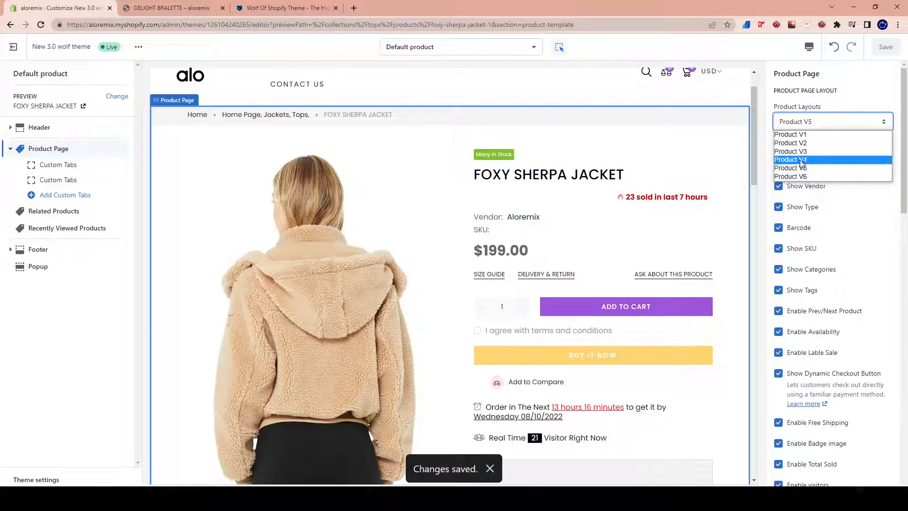
{"action": "left_click", "coordinate": [800, 160]}
{"action": "left_click", "coordinate": [885, 48]}
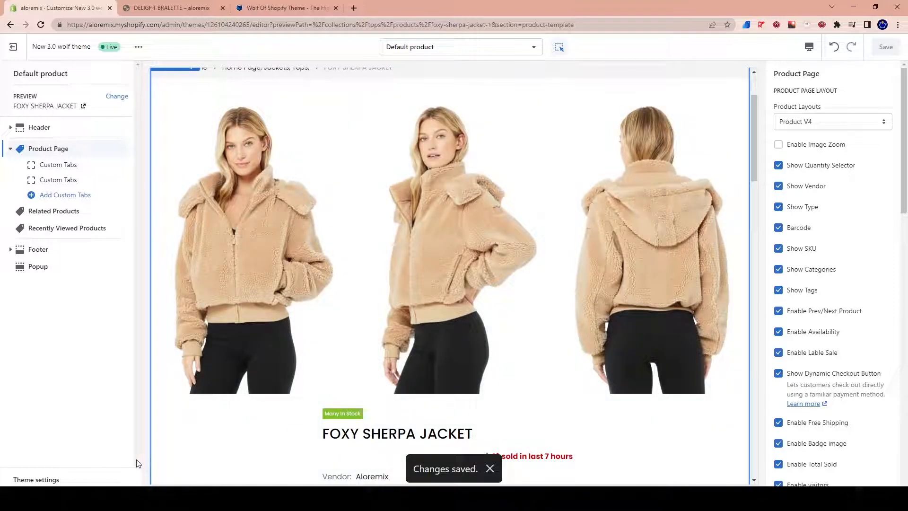
View the live store from the theme editor, close the old Delight Bralette page and open the Foxy Sherpa Jacket from the new arrivals.
{"action": "left_click", "coordinate": [138, 46]}
{"action": "left_click", "coordinate": [105, 111]}
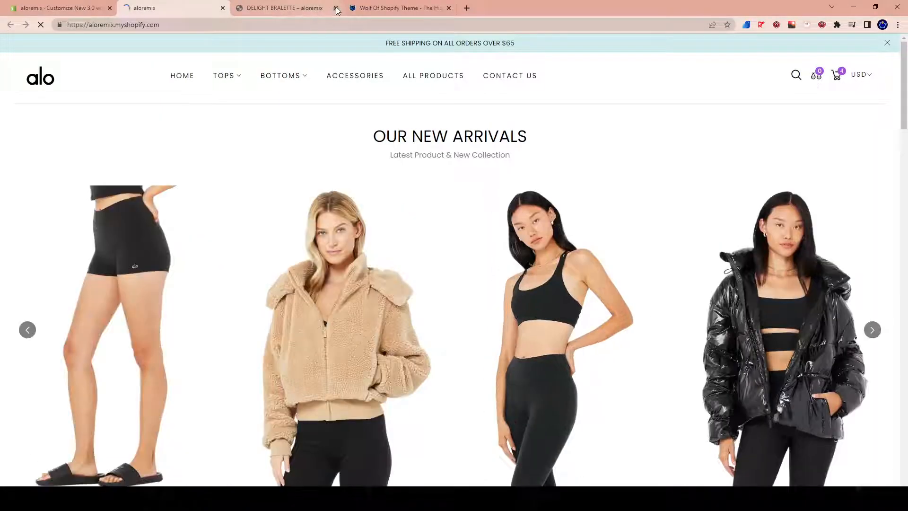
{"action": "left_click", "coordinate": [337, 9]}
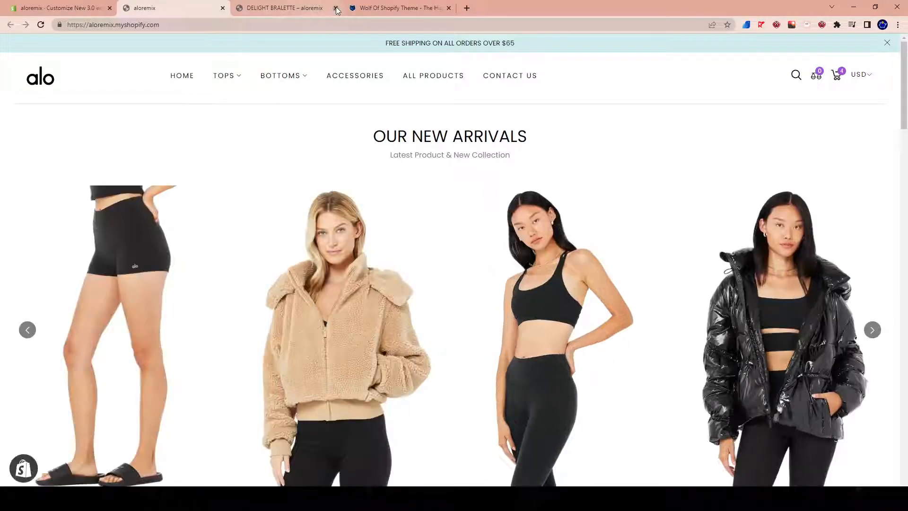
{"action": "scroll", "coordinate": [402, 251], "scroll_direction": "down", "scroll_amount": 3}
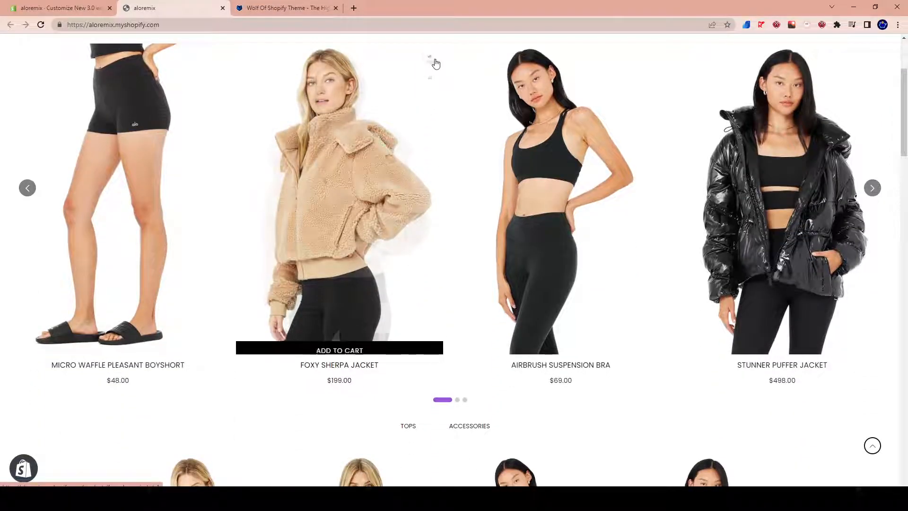
{"action": "left_click", "coordinate": [380, 103]}
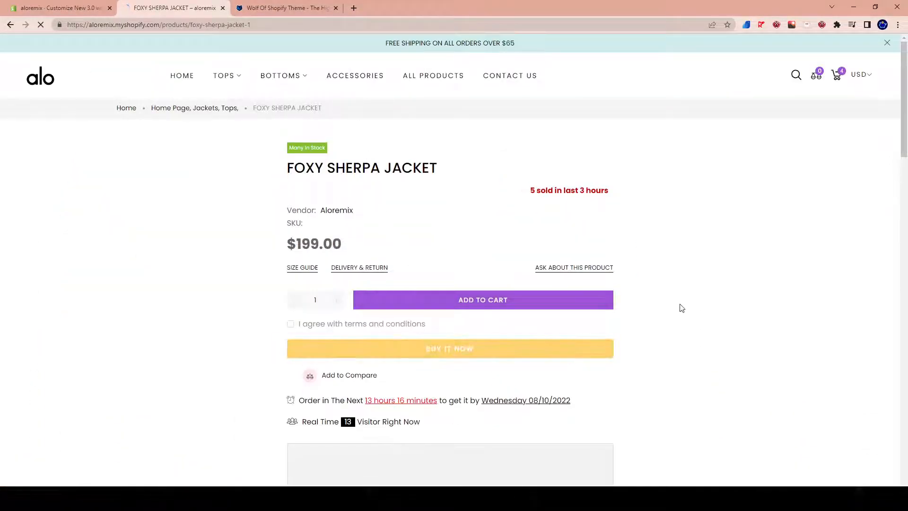
Look over the tan jacket's live product page and open the $188.00 Foxy Sherpa Jacket from its product suggestions.
{"action": "scroll", "coordinate": [447, 208], "scroll_direction": "down", "scroll_amount": 8}
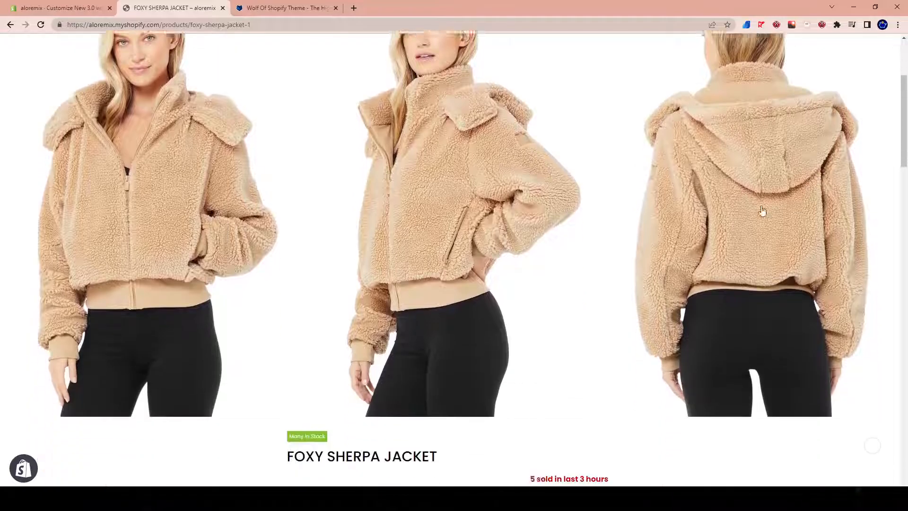
{"action": "scroll", "coordinate": [310, 220], "scroll_direction": "down", "scroll_amount": 3}
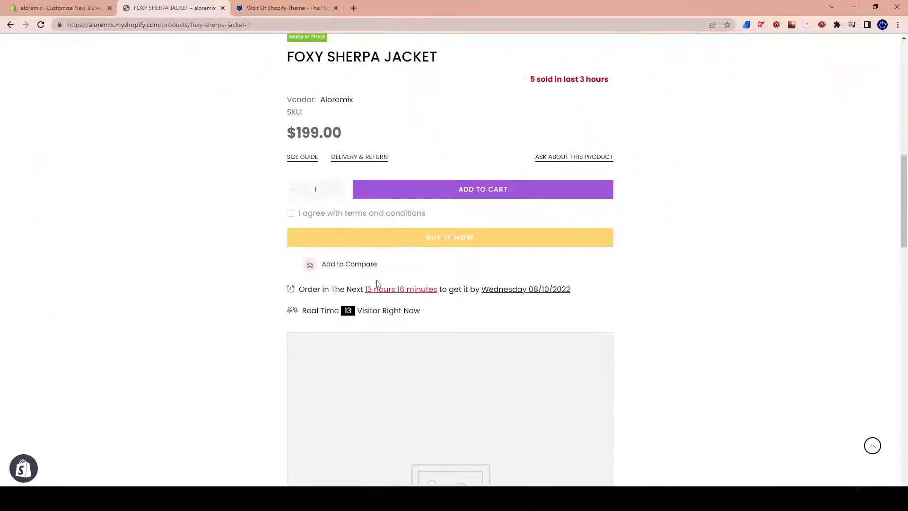
{"action": "scroll", "coordinate": [386, 282], "scroll_direction": "down", "scroll_amount": 15}
{"action": "left_click", "coordinate": [369, 262]}
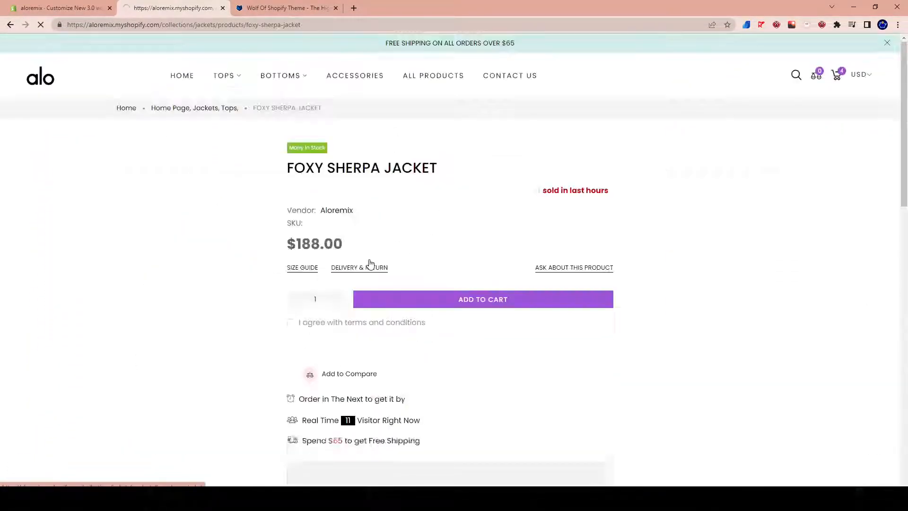
Examine the black Foxy Sherpa Jacket's live page, including its images, title, purchase options, badge image area and product details.
{"action": "scroll", "coordinate": [878, 204], "scroll_direction": "down", "scroll_amount": 2}
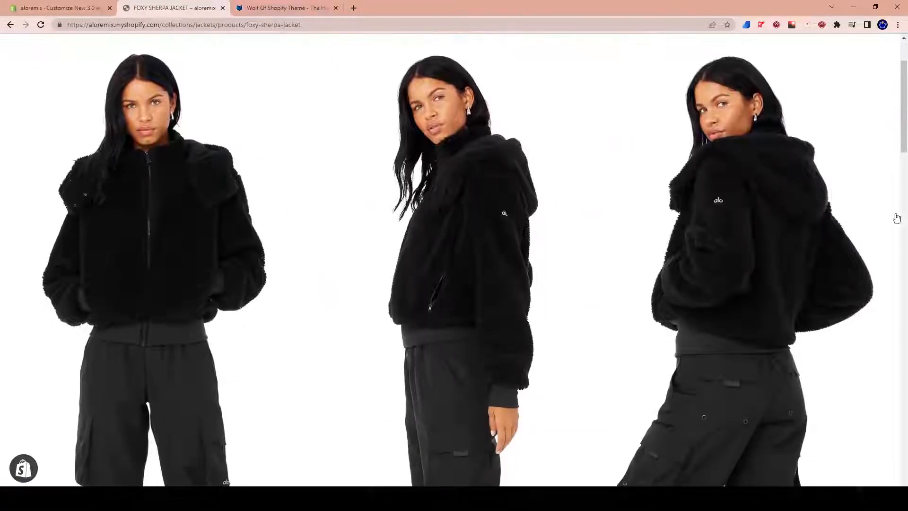
{"action": "scroll", "coordinate": [181, 263], "scroll_direction": "down", "scroll_amount": 4}
{"action": "scroll", "coordinate": [551, 227], "scroll_direction": "up", "scroll_amount": 4}
{"action": "scroll", "coordinate": [496, 178], "scroll_direction": "down", "scroll_amount": 5}
{"action": "scroll", "coordinate": [379, 188], "scroll_direction": "up", "scroll_amount": 5}
{"action": "scroll", "coordinate": [222, 212], "scroll_direction": "up", "scroll_amount": 2}
{"action": "scroll", "coordinate": [213, 208], "scroll_direction": "down", "scroll_amount": 9}
{"action": "left_click_drag", "start_coordinate": [305, 198], "coordinate": [457, 213]}
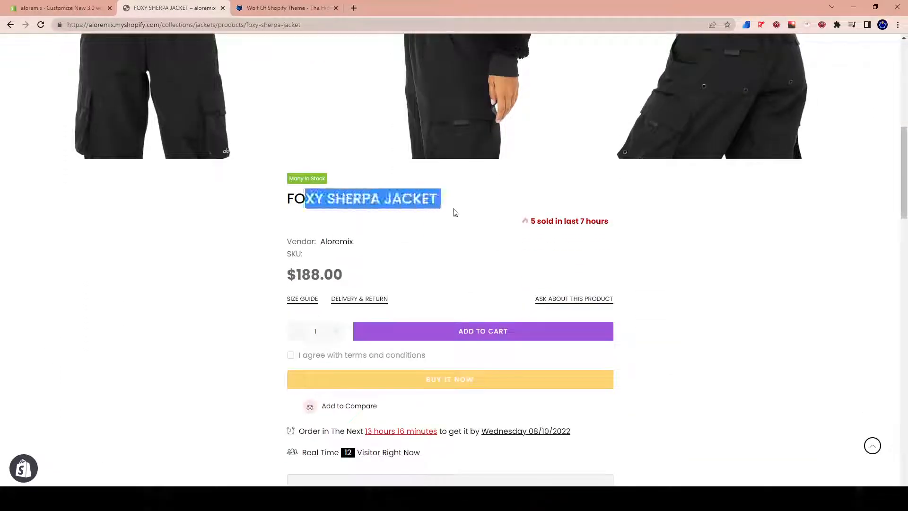
{"action": "scroll", "coordinate": [457, 213], "scroll_direction": "down", "scroll_amount": 5}
{"action": "scroll", "coordinate": [284, 199], "scroll_direction": "up", "scroll_amount": 4}
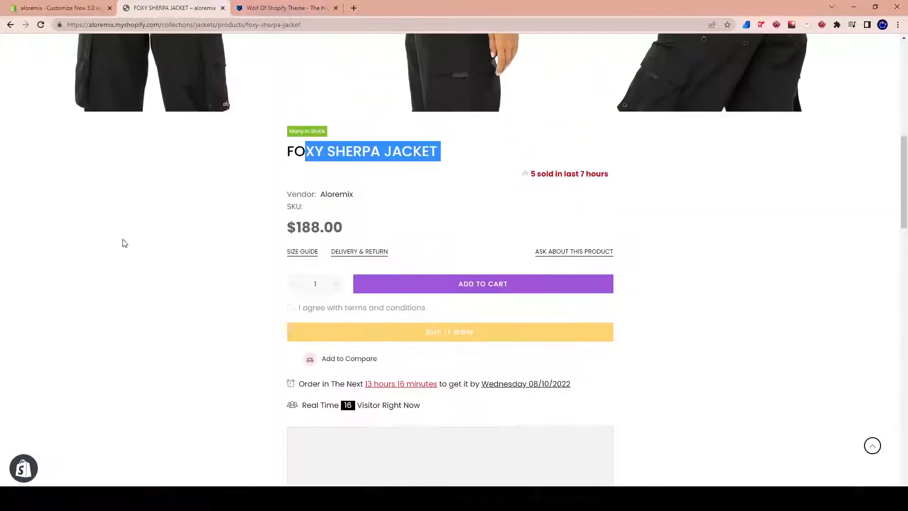
{"action": "scroll", "coordinate": [761, 232], "scroll_direction": "up", "scroll_amount": 3}
{"action": "scroll", "coordinate": [543, 235], "scroll_direction": "down", "scroll_amount": 5}
{"action": "scroll", "coordinate": [517, 231], "scroll_direction": "up", "scroll_amount": 3}
{"action": "scroll", "coordinate": [560, 247], "scroll_direction": "down", "scroll_amount": 10}
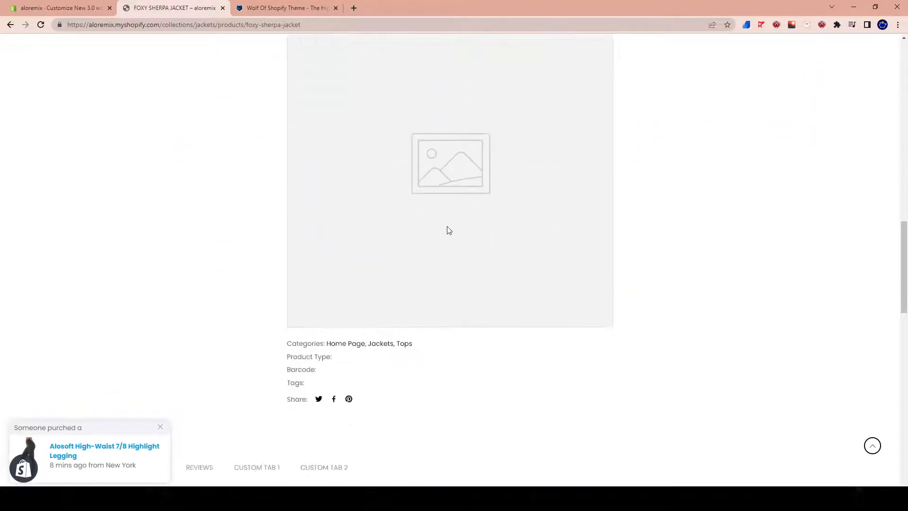
{"action": "scroll", "coordinate": [377, 202], "scroll_direction": "up", "scroll_amount": 2}
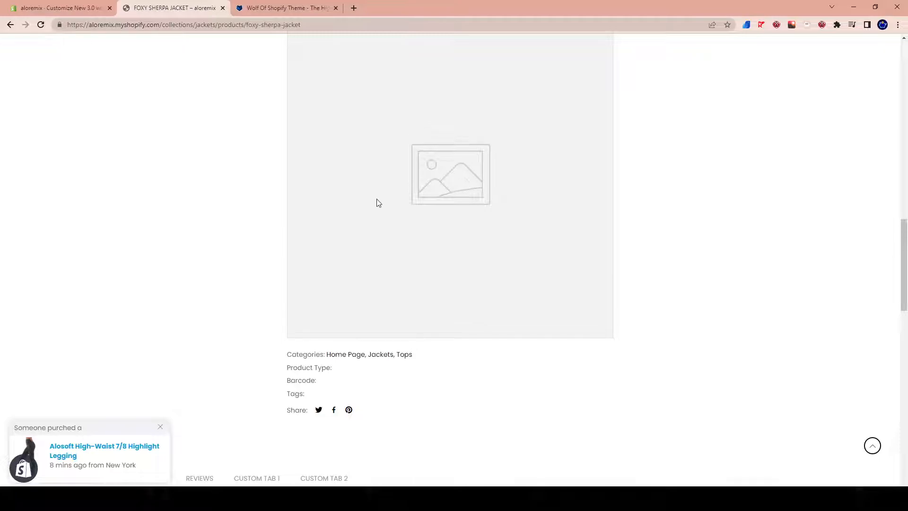
{"action": "scroll", "coordinate": [375, 245], "scroll_direction": "down", "scroll_amount": 2}
{"action": "scroll", "coordinate": [376, 243], "scroll_direction": "up", "scroll_amount": 15}
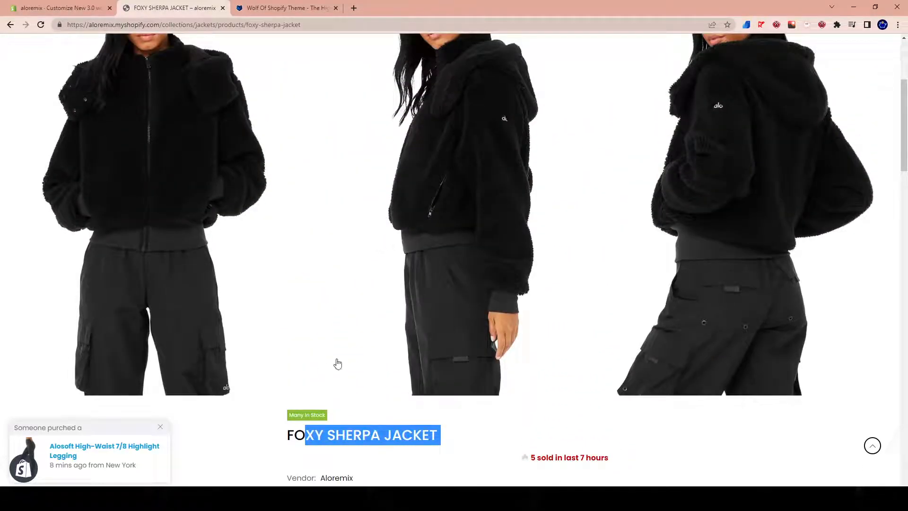
Add the black Foxy Sherpa Jacket to the cart and return to the page header.
{"action": "scroll", "coordinate": [379, 396], "scroll_direction": "down", "scroll_amount": 5}
{"action": "left_click", "coordinate": [454, 332]}
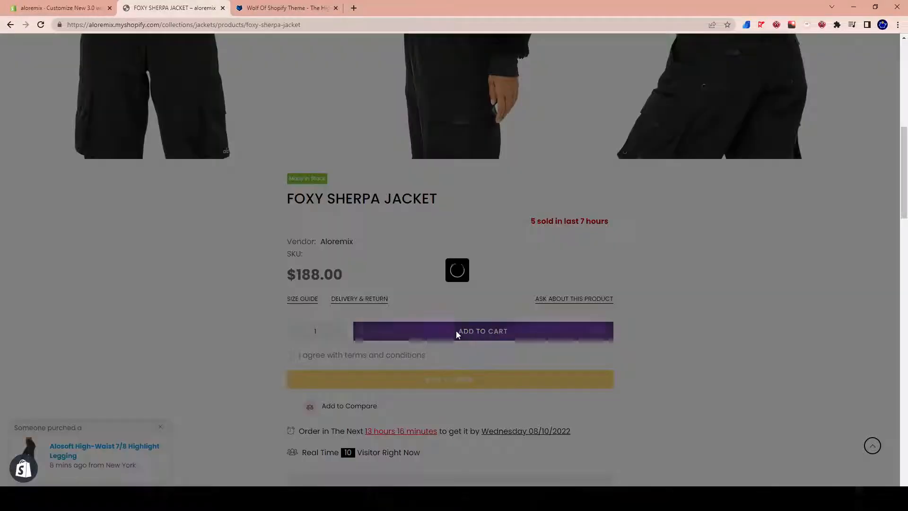
{"action": "scroll", "coordinate": [452, 341], "scroll_direction": "up", "scroll_amount": 8}
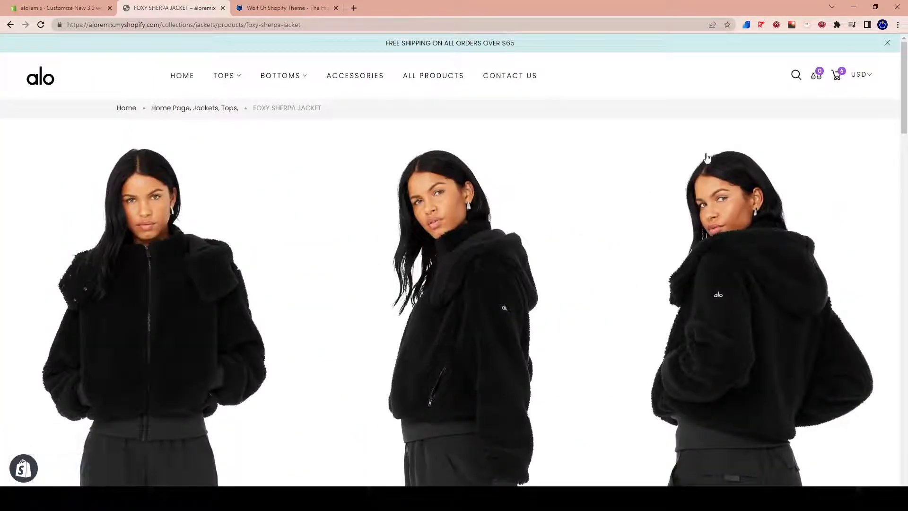